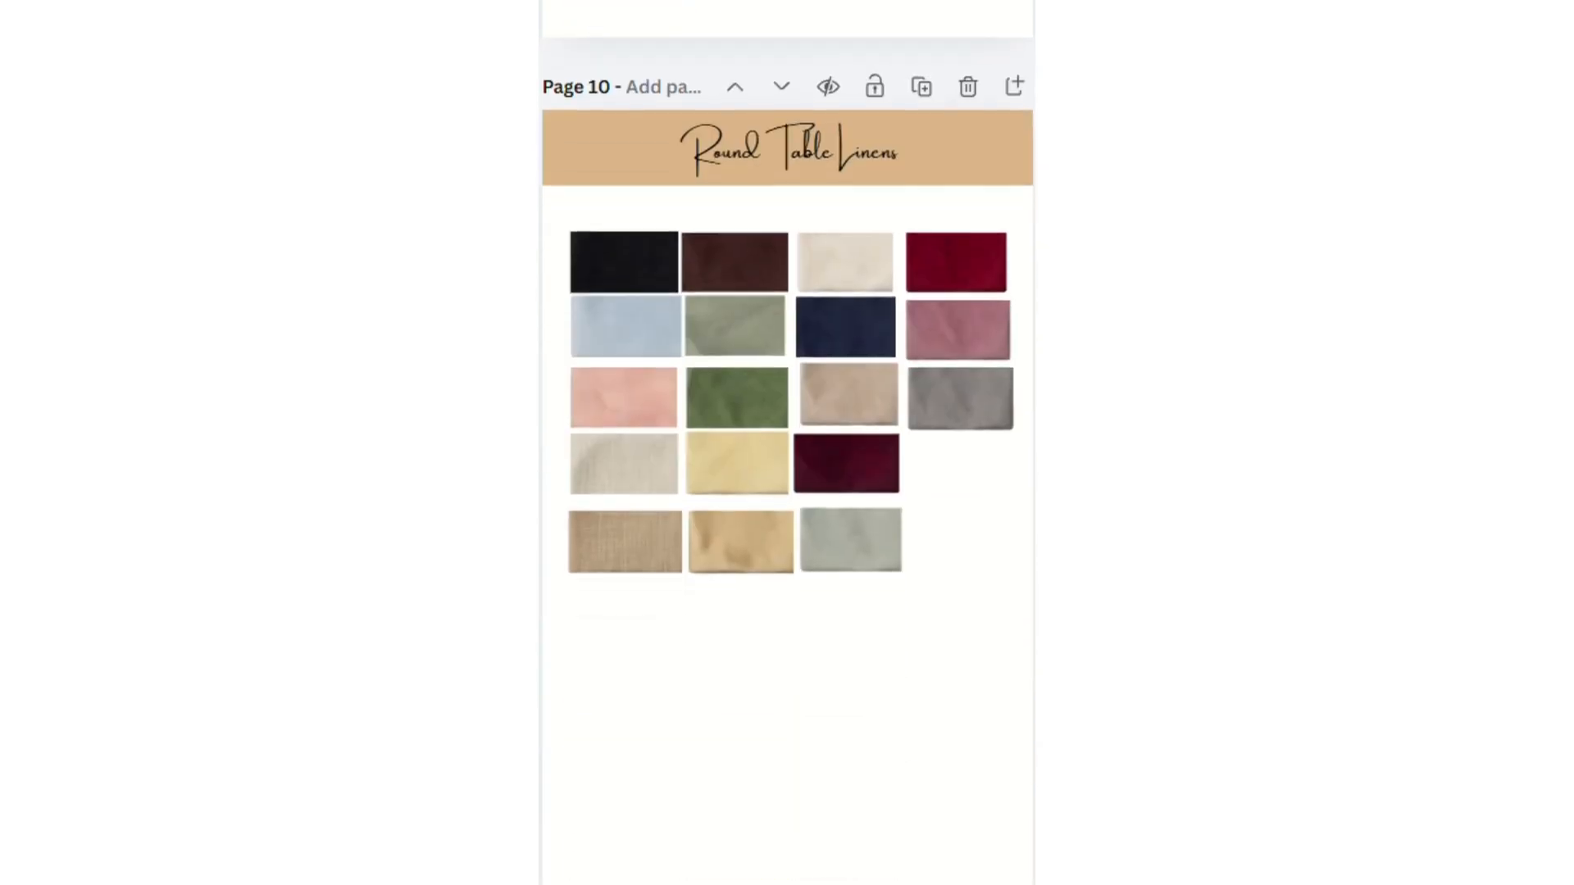
Browse the template's item pages from table linens, napkins, drinkware and silverware through chairs, furniture, bars and end tables.
scroll(787, 443, "down", 10)
scroll(787, 443, "up", 3)
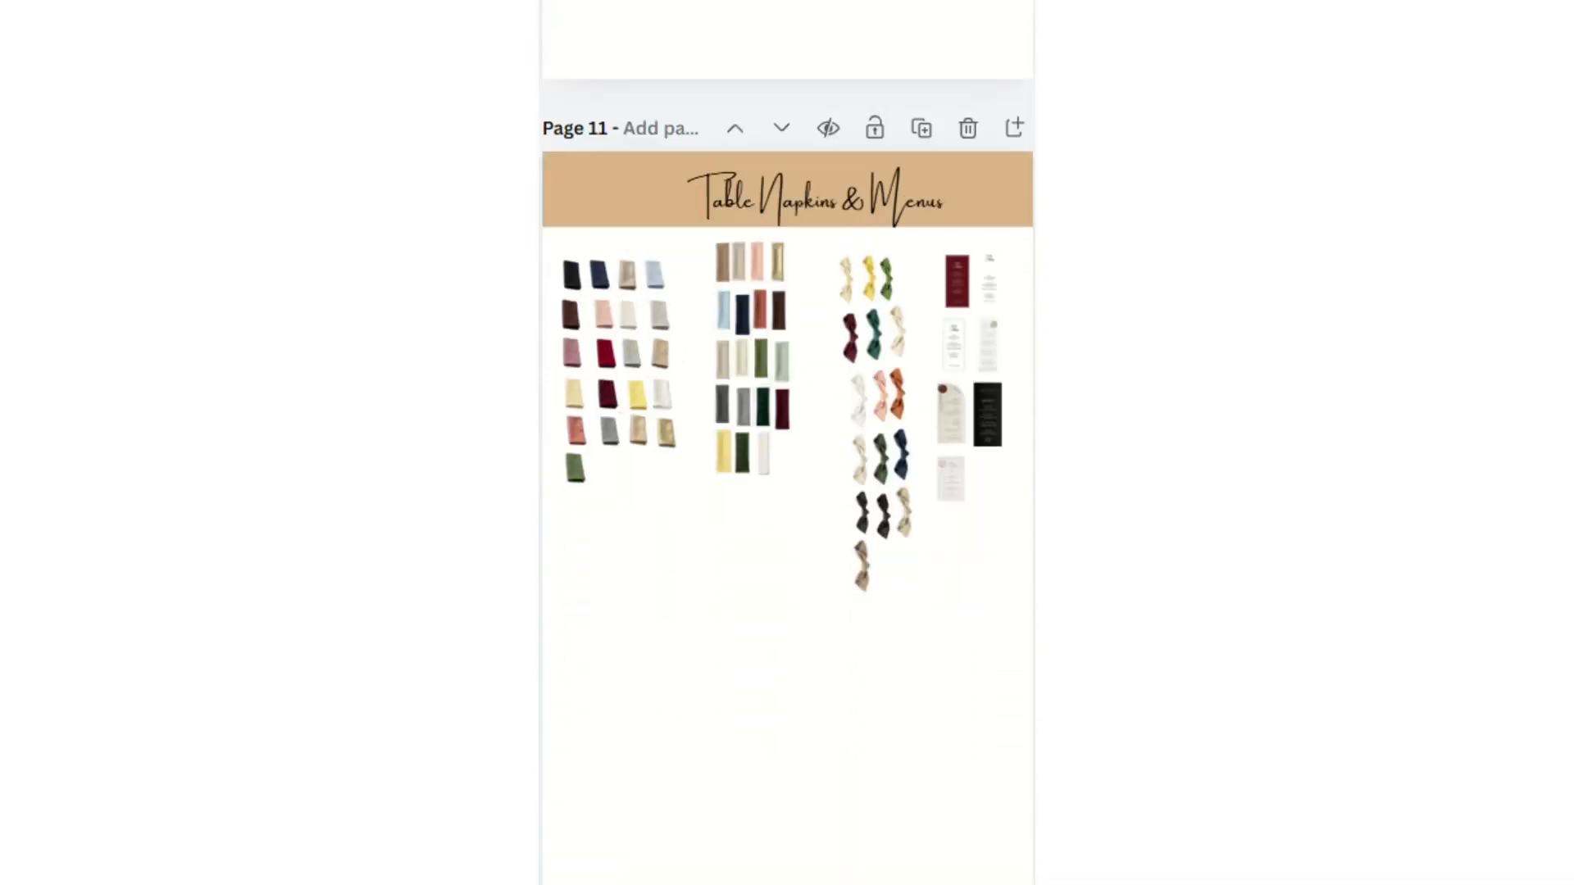
scroll(787, 442, "down", 10)
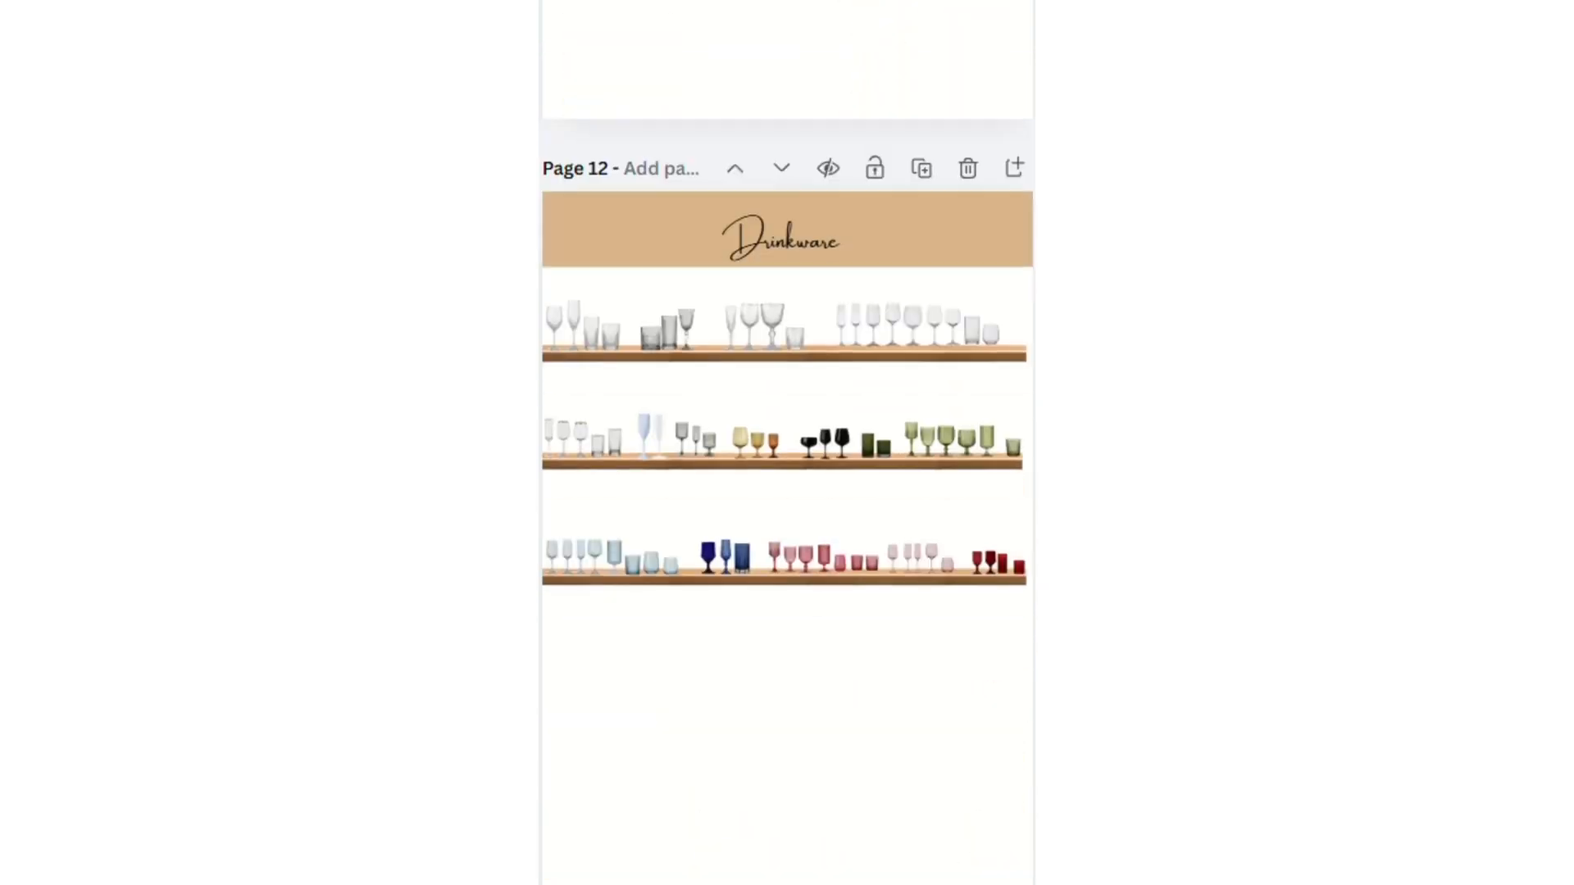
scroll(787, 443, "down", 2)
scroll(787, 443, "down", 15)
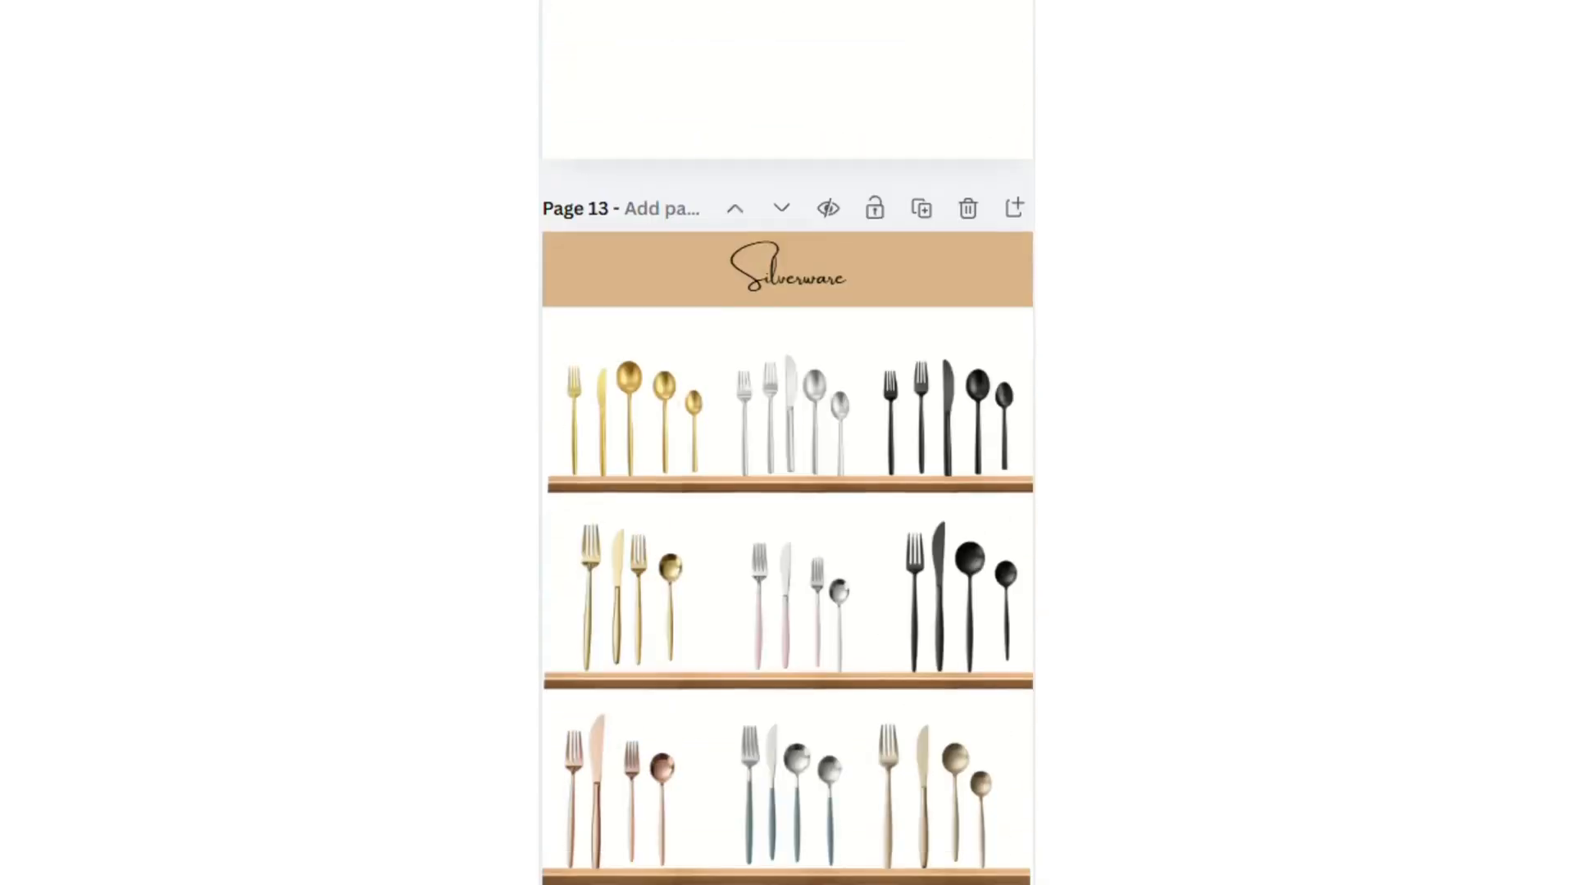
scroll(787, 443, "up", 2)
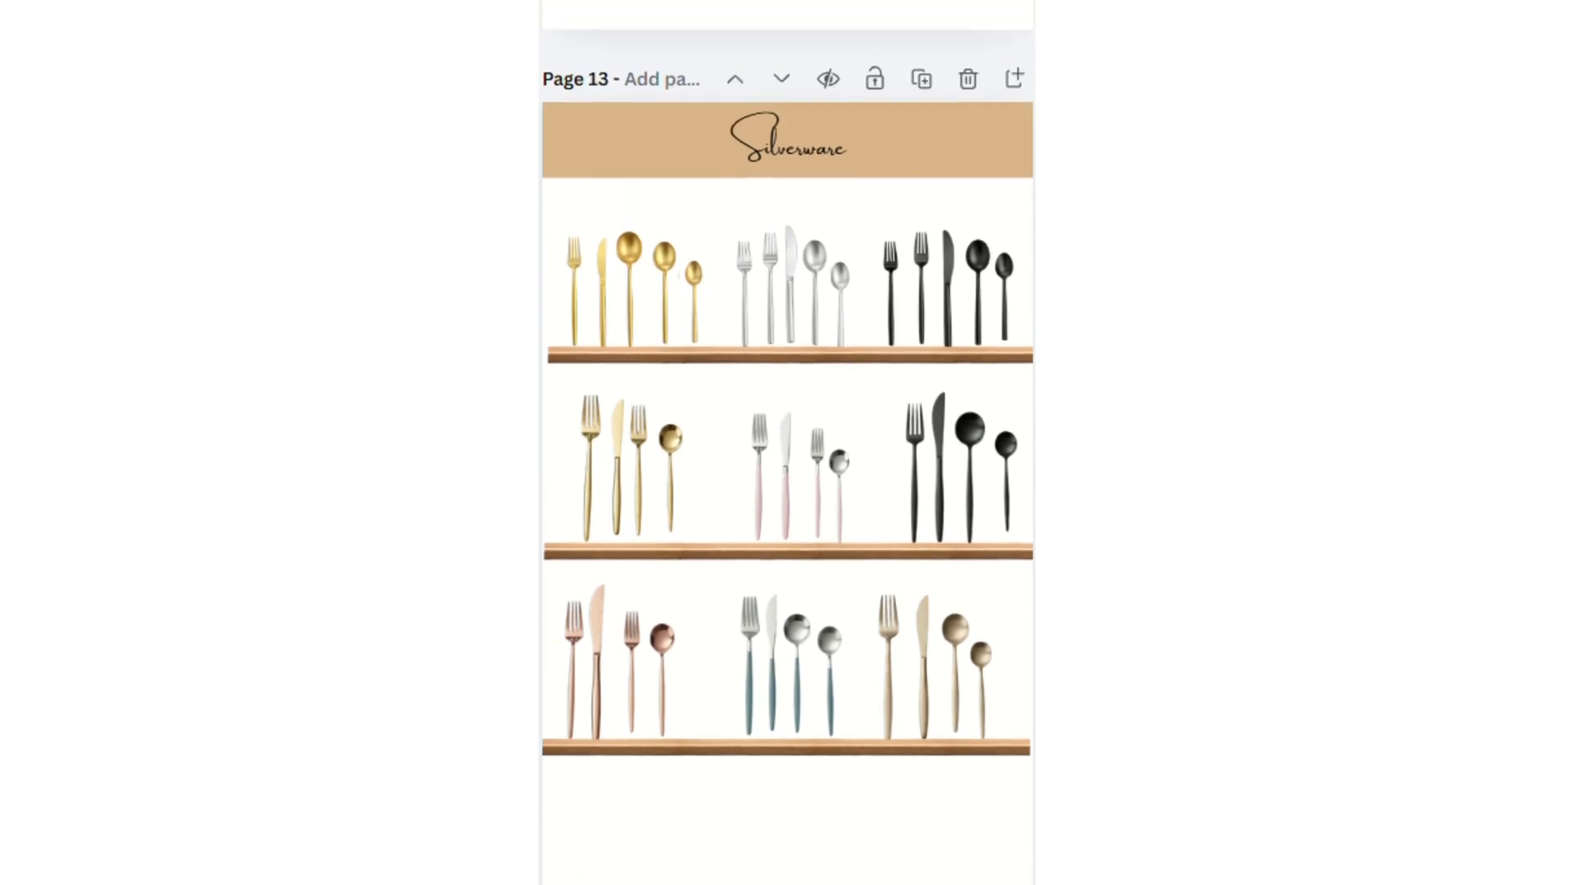
scroll(787, 442, "down", 15)
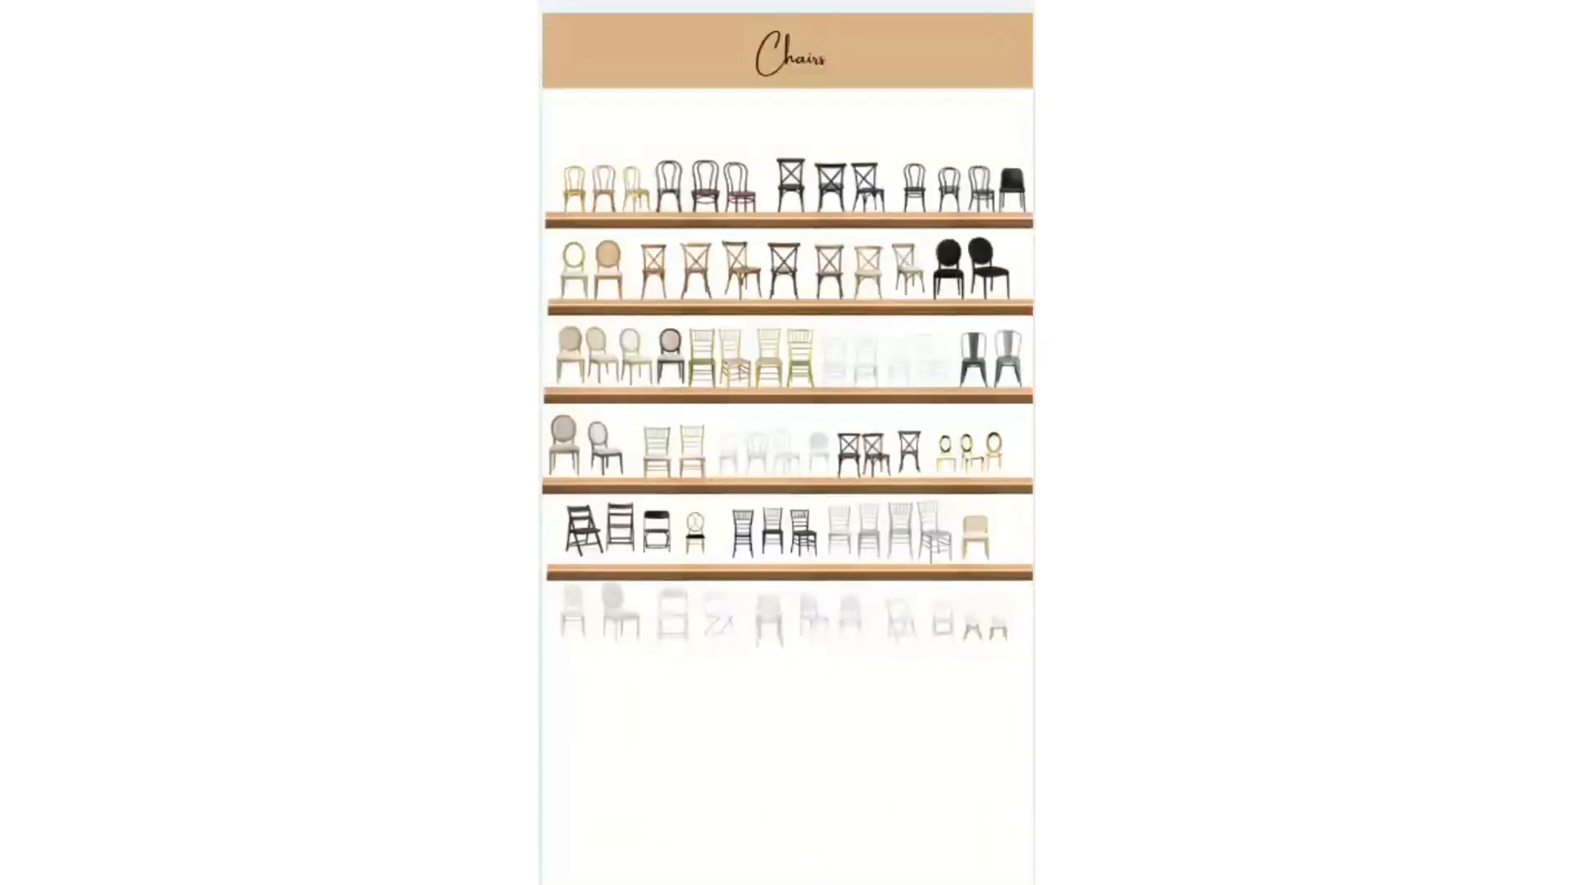
scroll(787, 442, "down", 10)
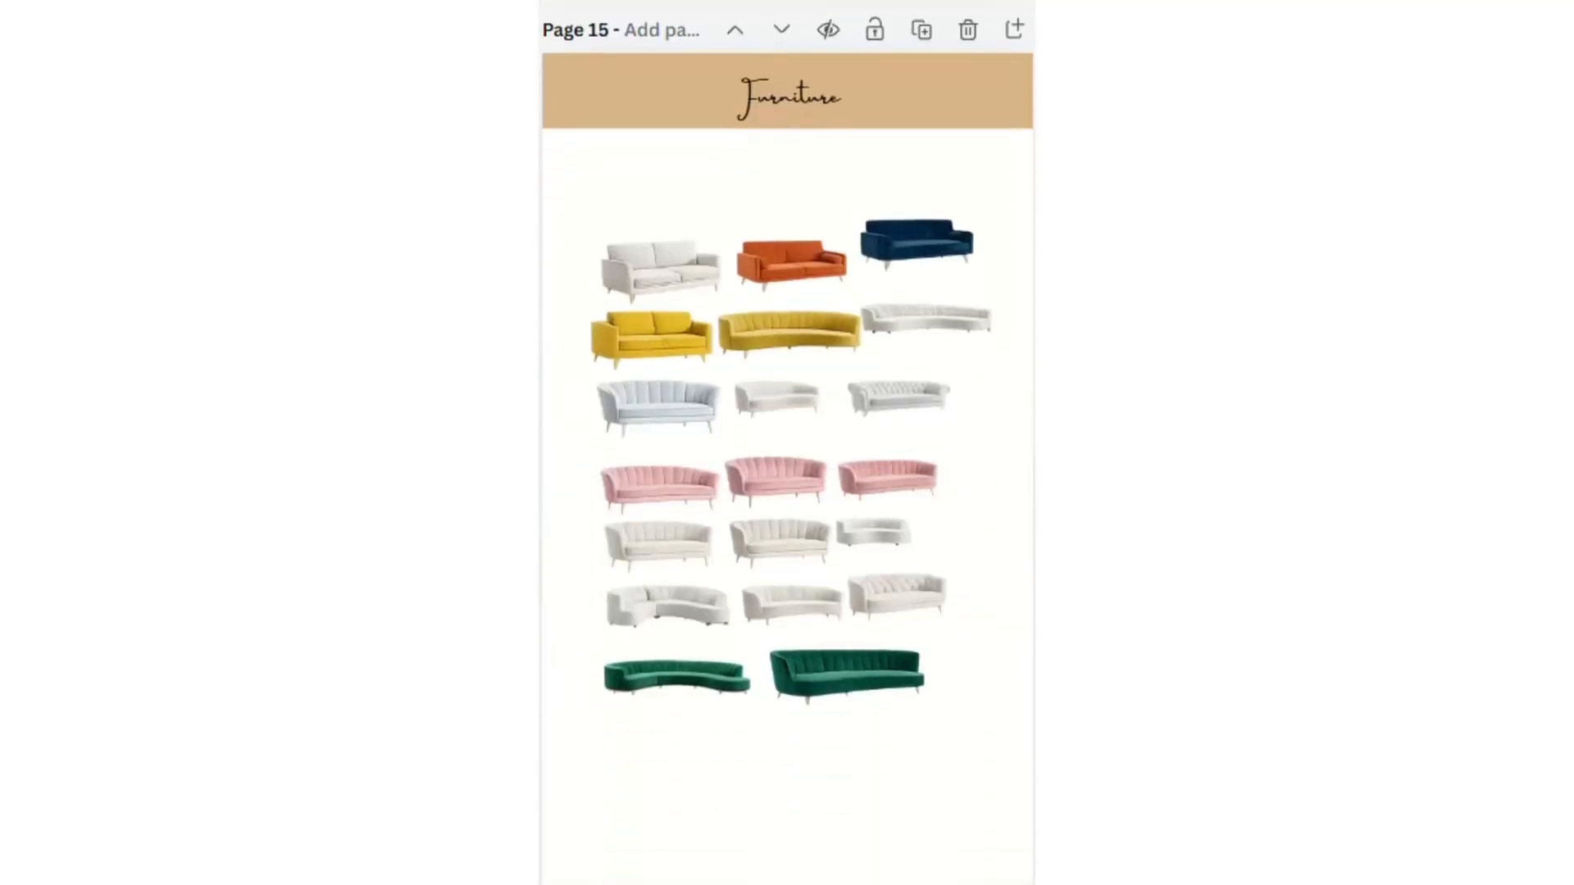
scroll(787, 442, "down", 10)
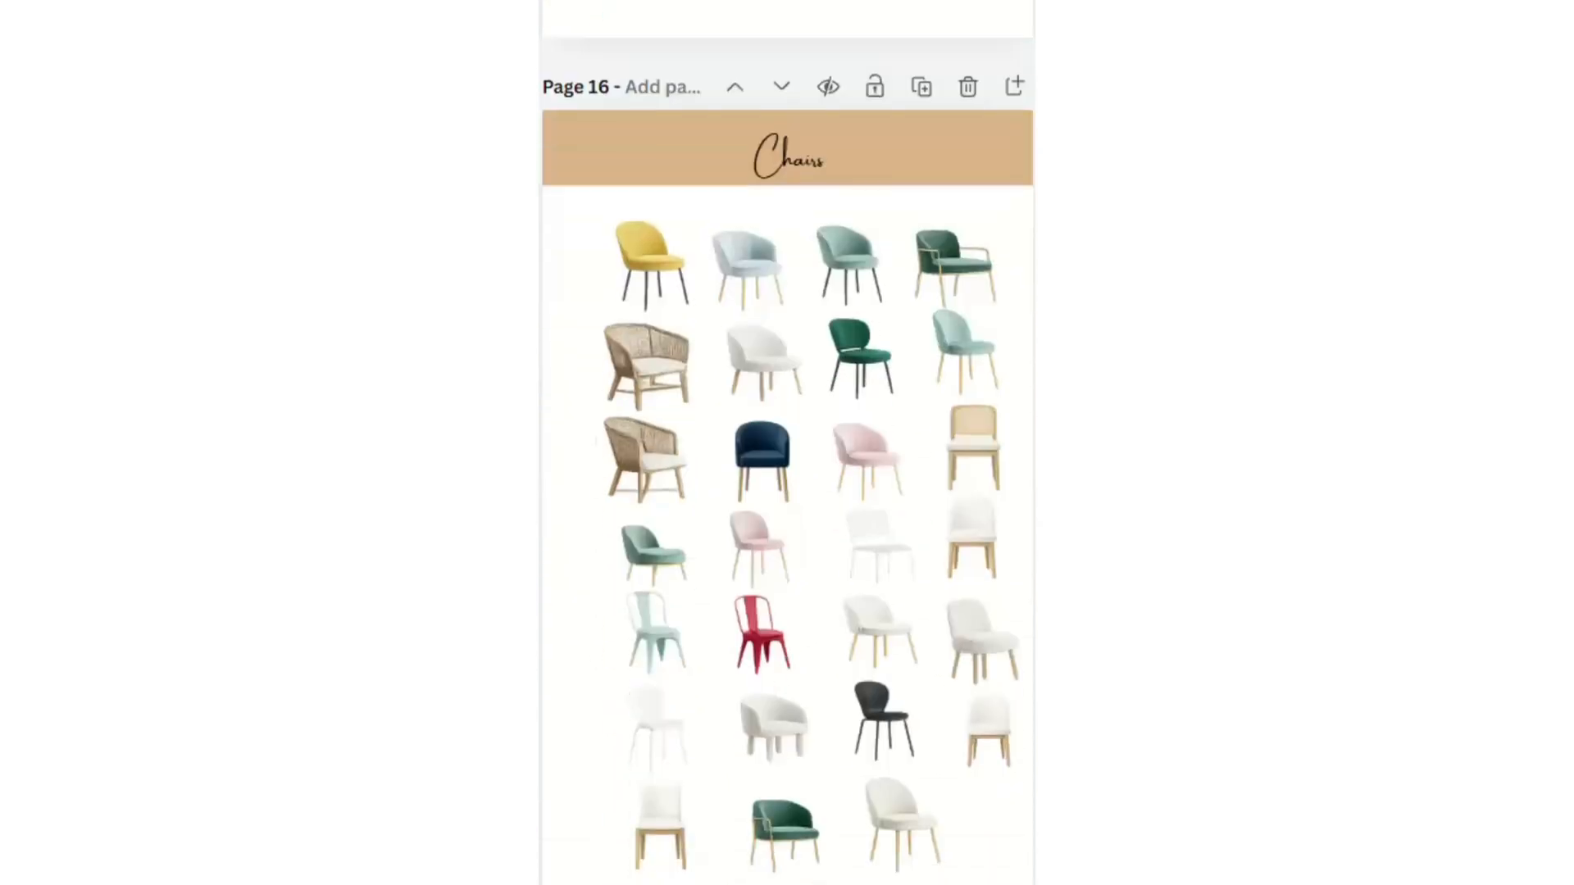
scroll(786, 442, "down", 10)
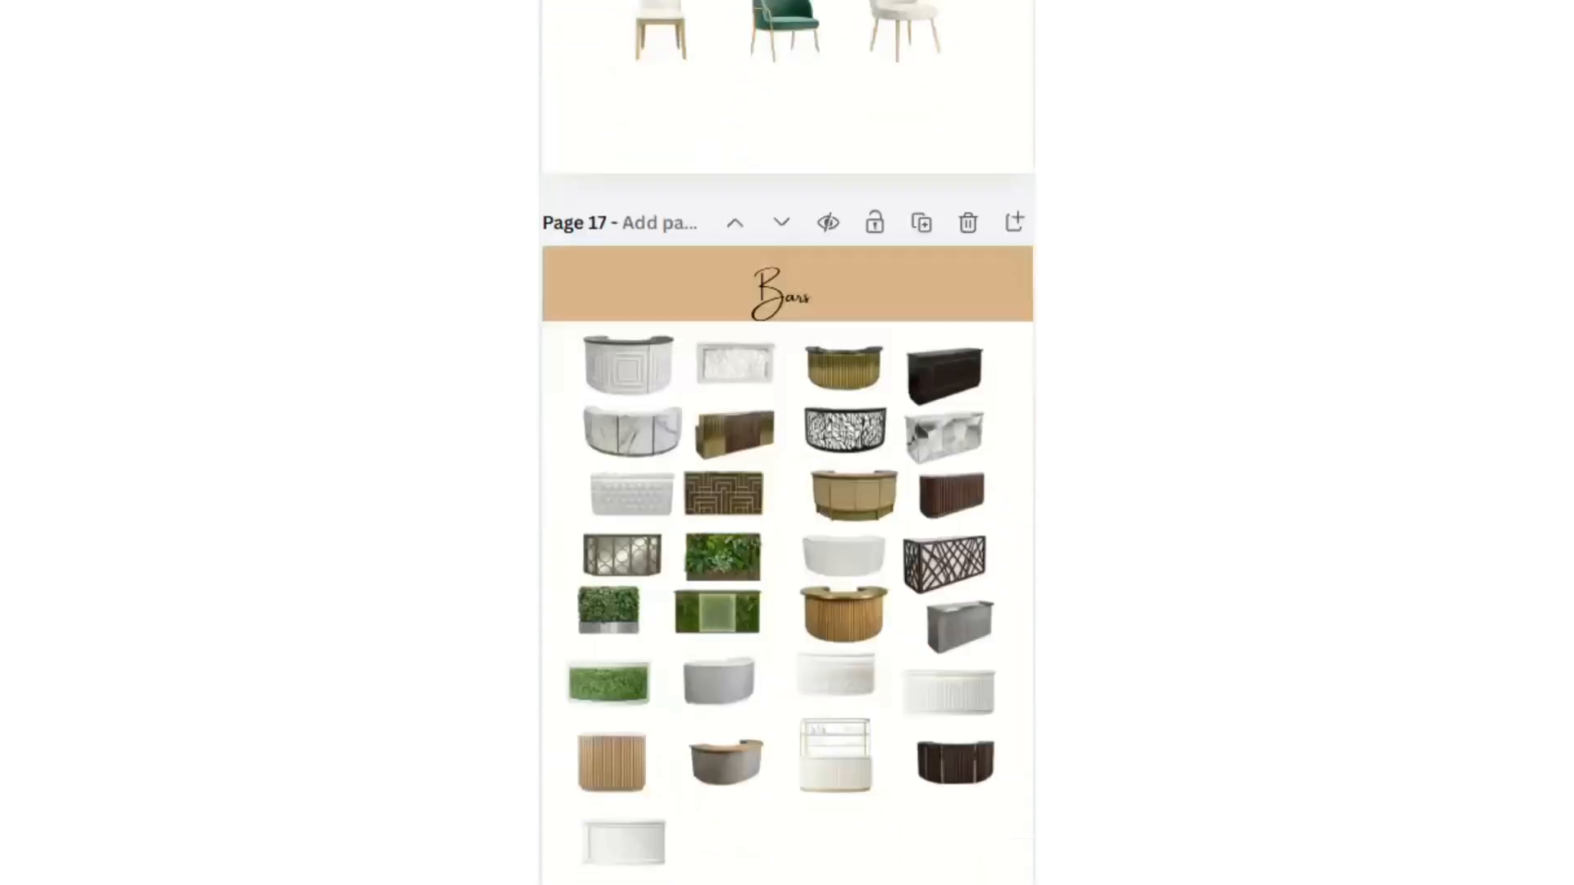
scroll(787, 442, "down", 10)
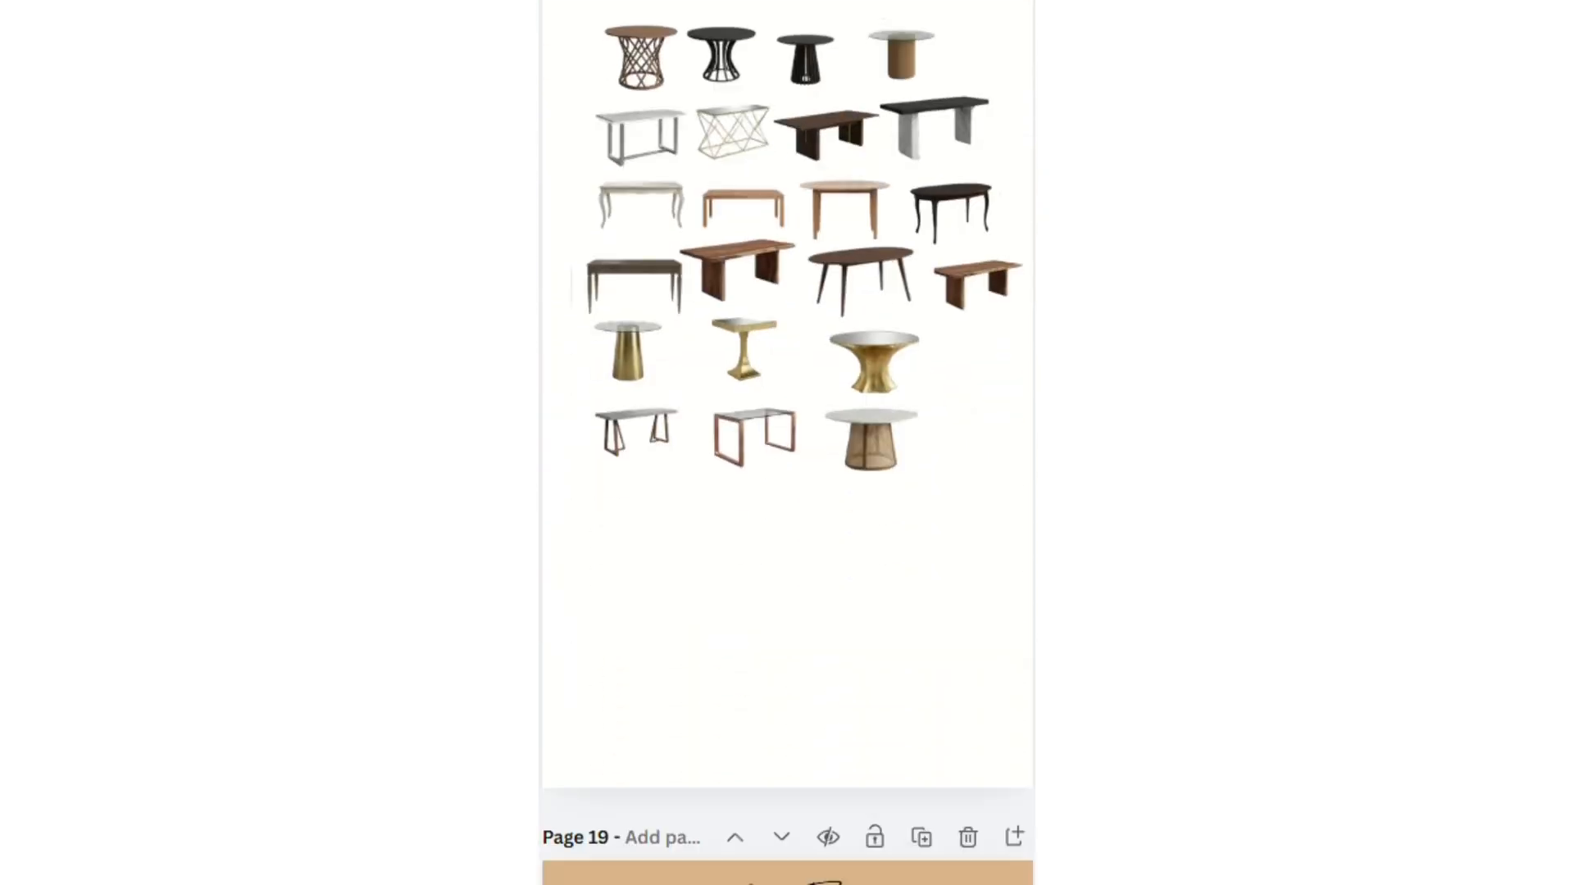
scroll(787, 442, "up", 2)
scroll(787, 442, "down", 8)
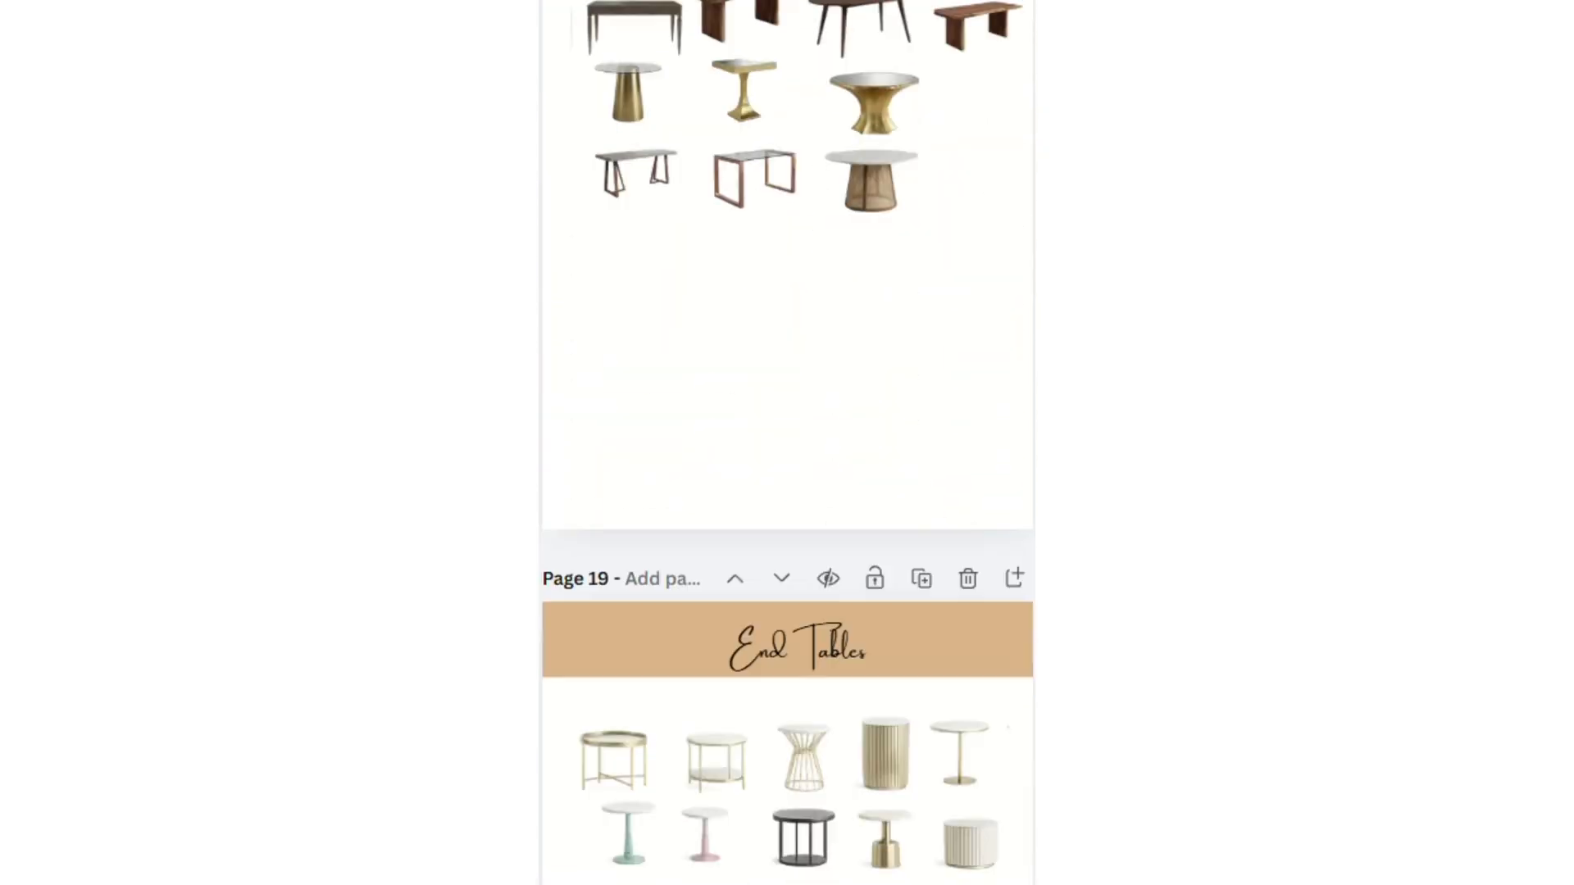
scroll(787, 442, "down", 3)
scroll(787, 442, "down", 9)
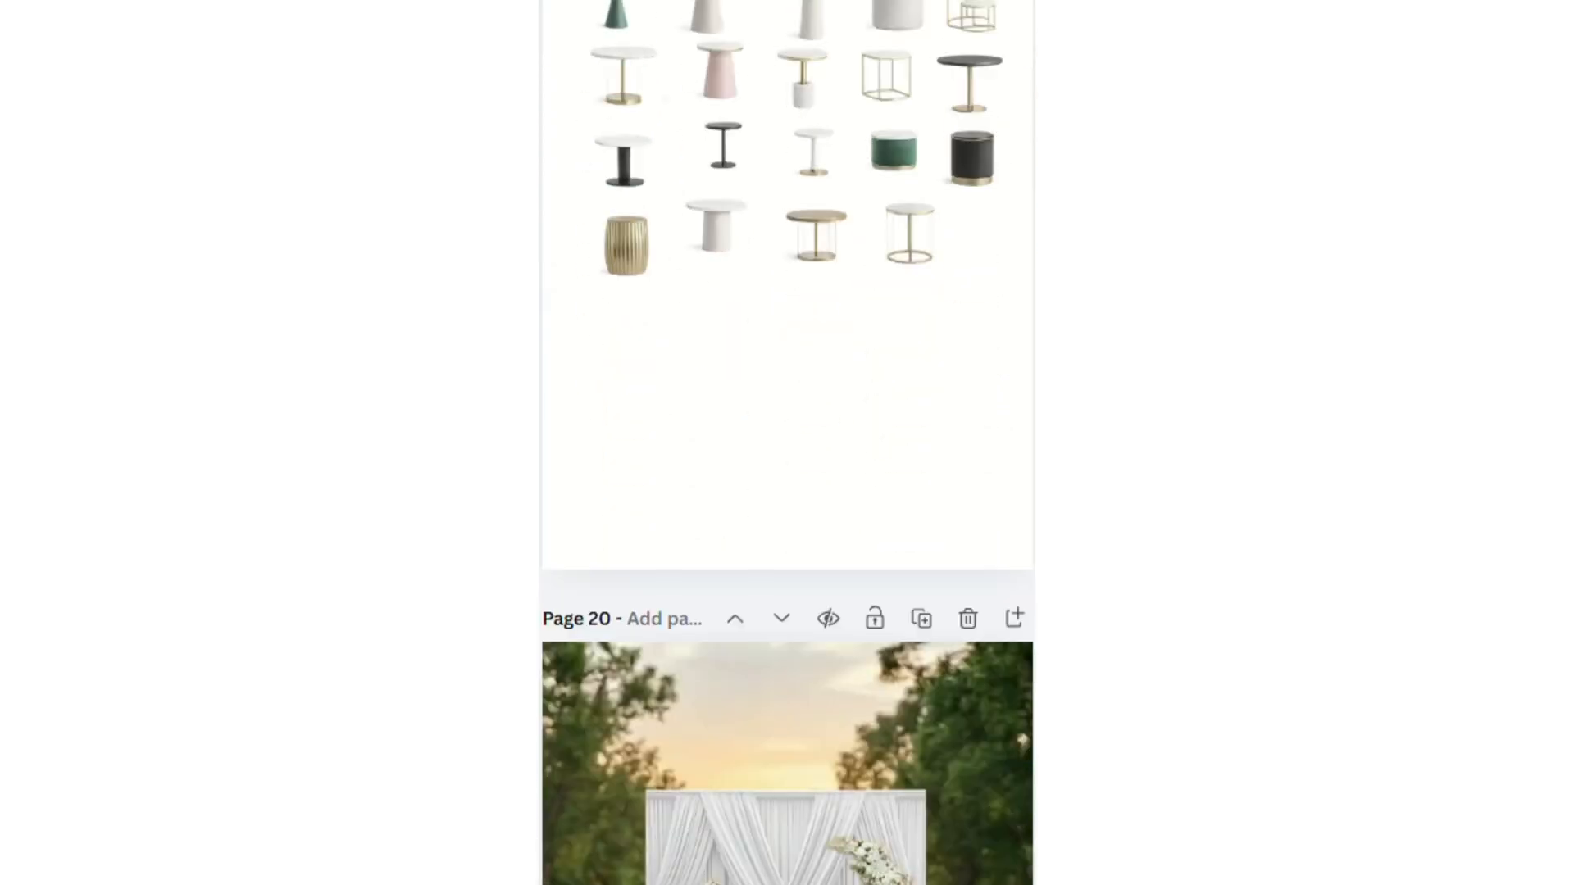
scroll(787, 443, "up", 8)
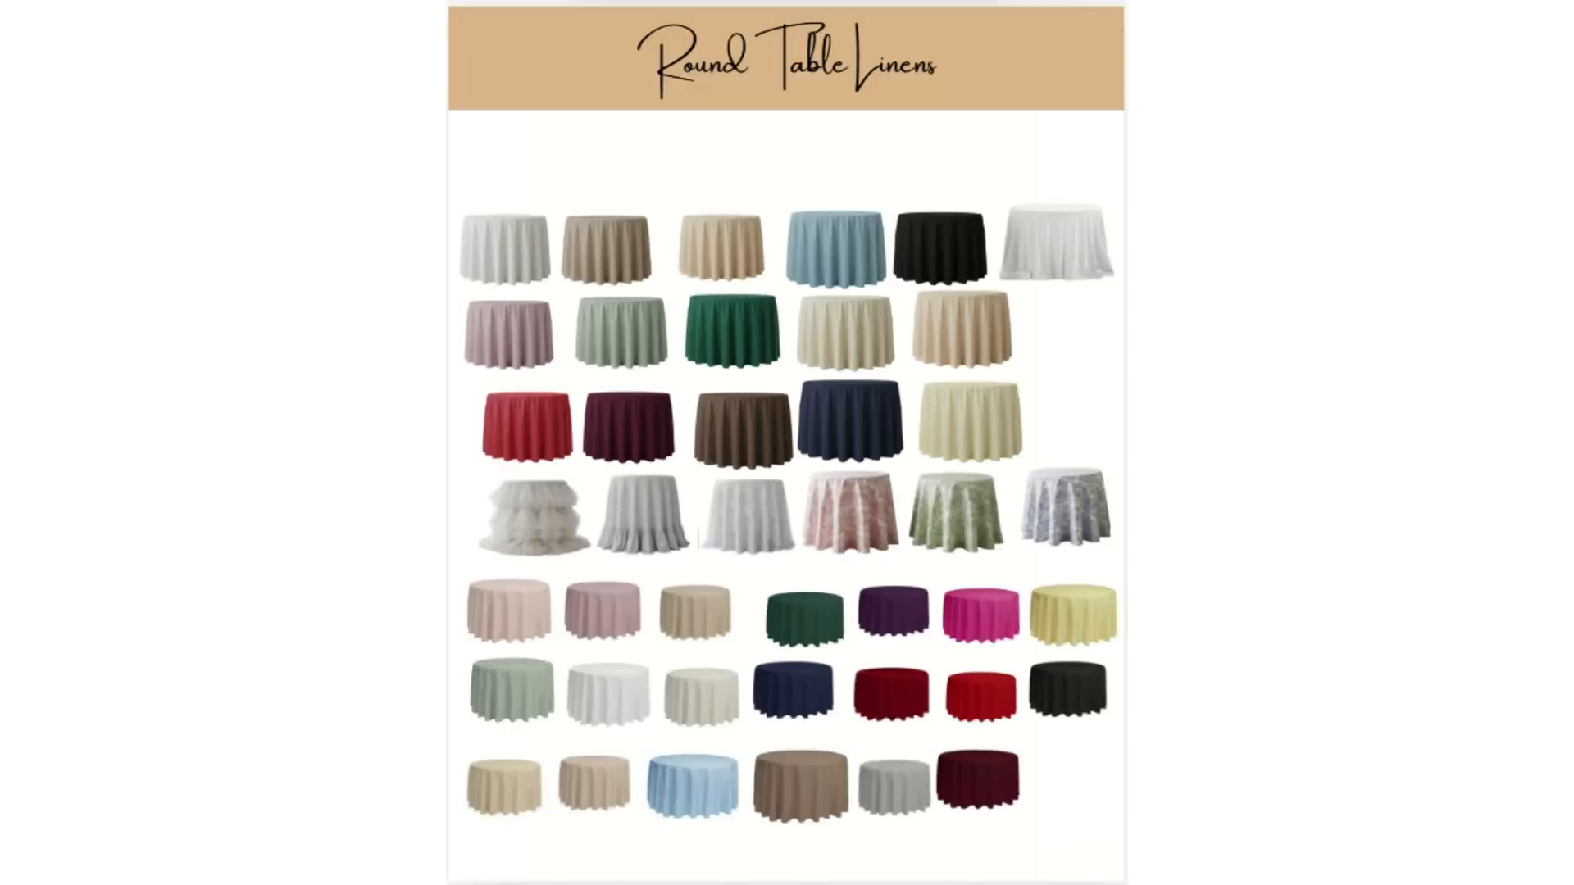
Copy the light grey draped table from the Round Table Linens page's first row onto the blank page and enlarge it.
left_click(490, 253)
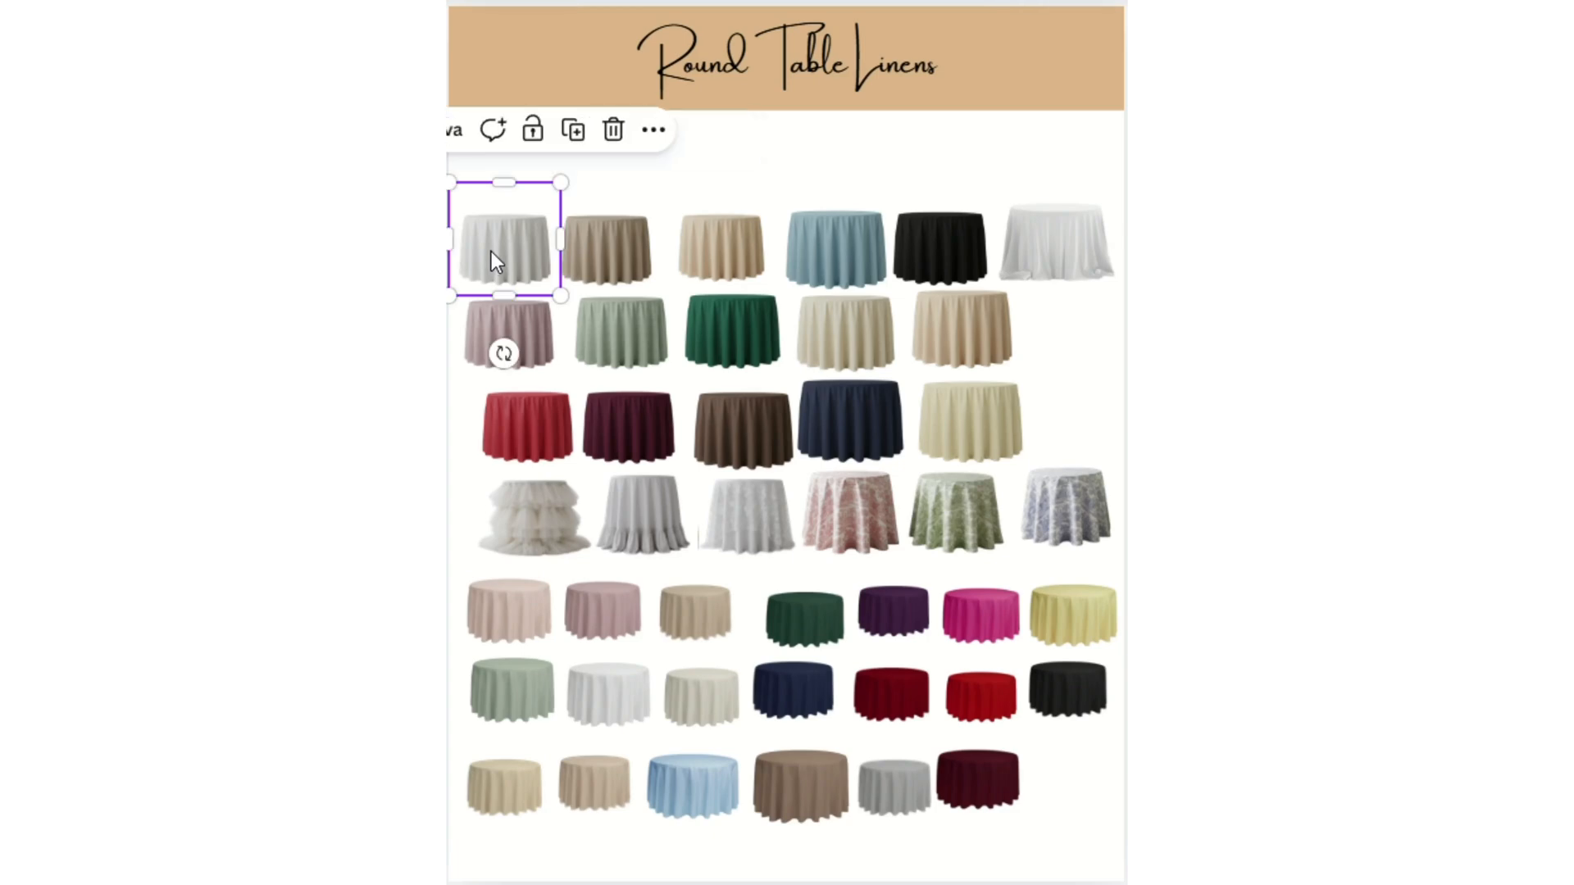
right_click(490, 252)
left_click(573, 279)
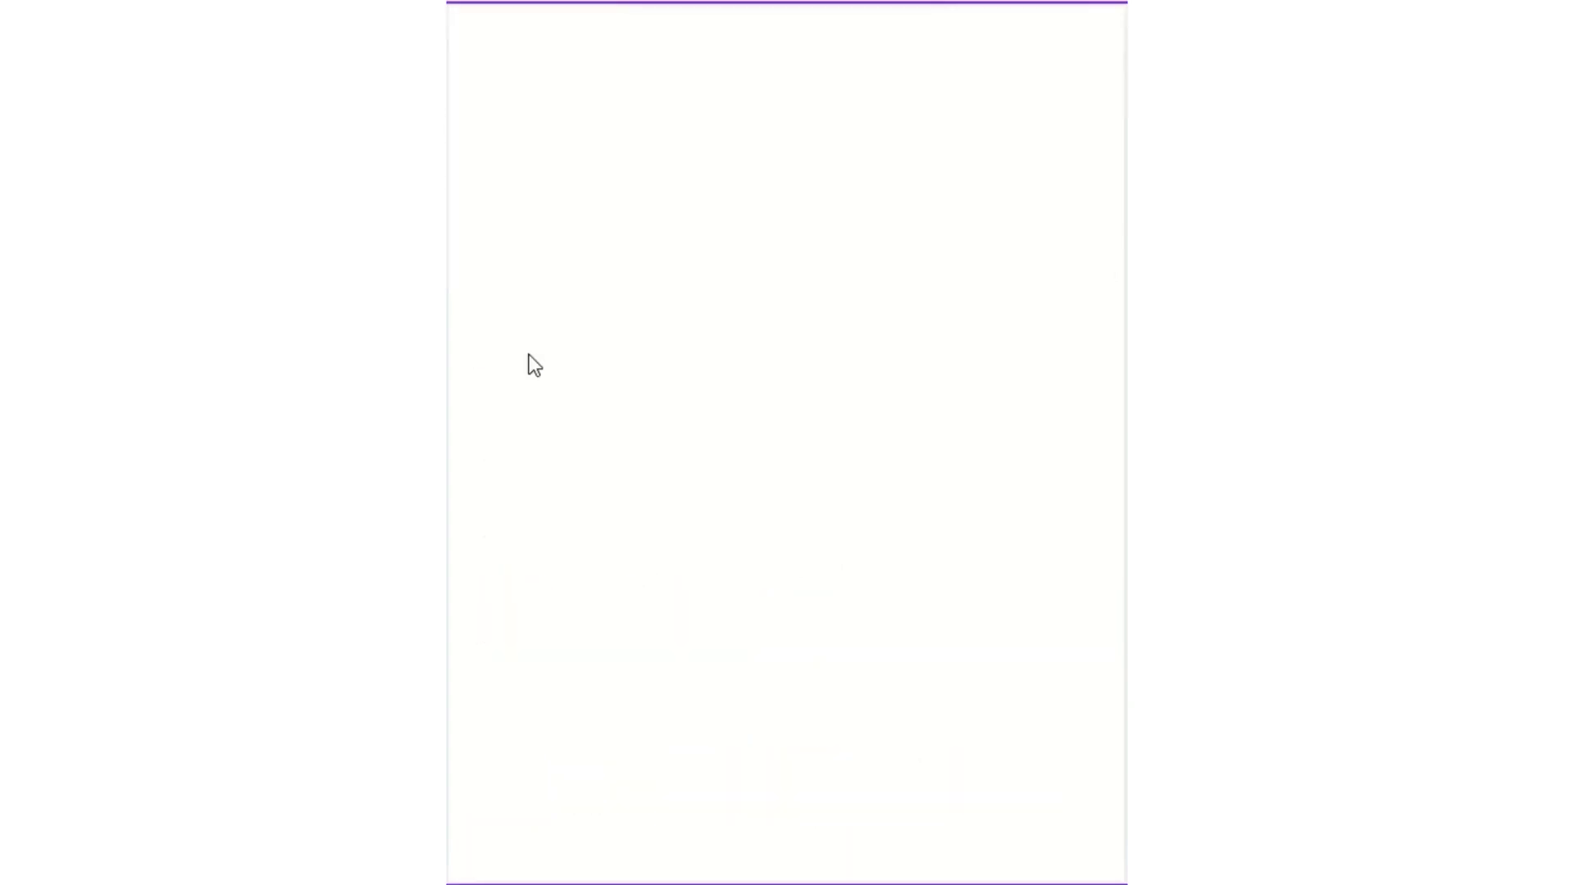
right_click(529, 355)
left_click(593, 518)
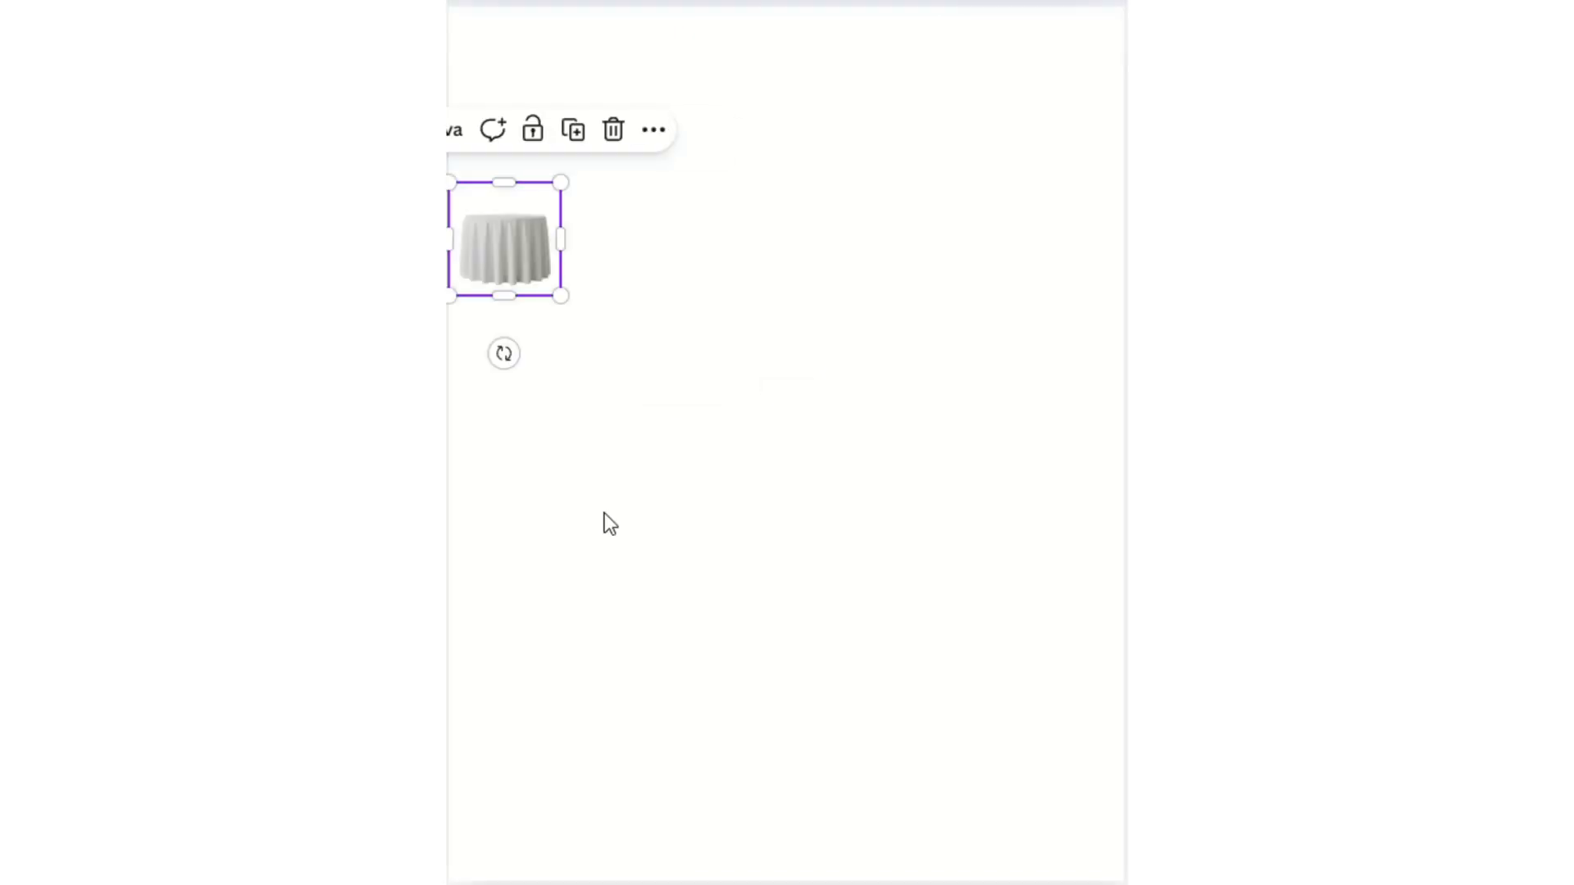
left_click_drag(557, 293, 730, 570)
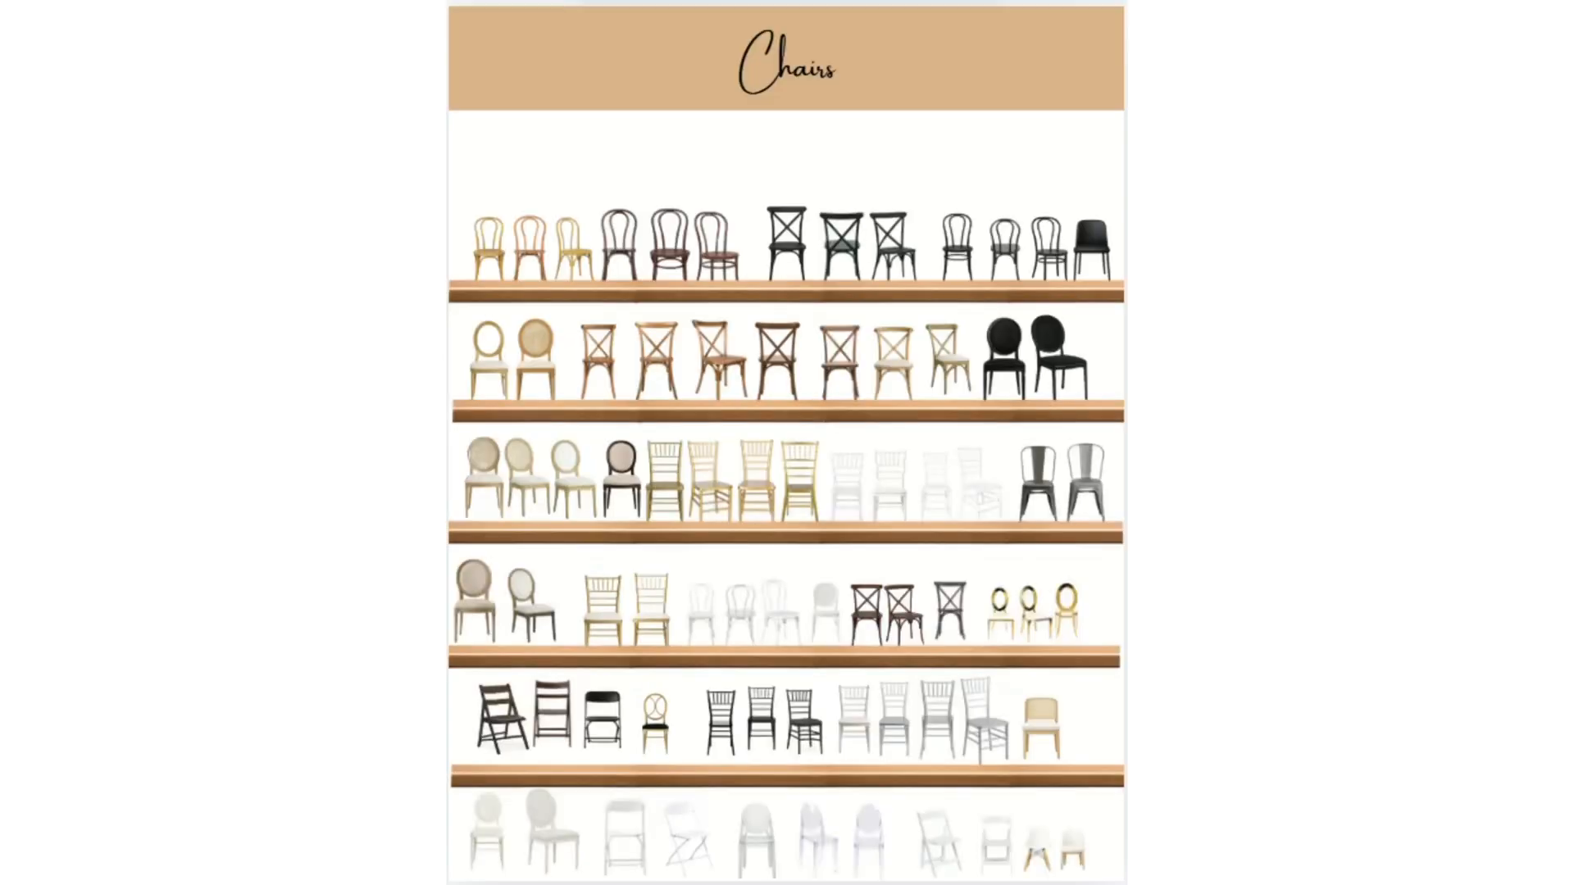
Copy the first three bentwood chairs on the Chairs page's first shelf onto the page with the grey table.
left_click(481, 247)
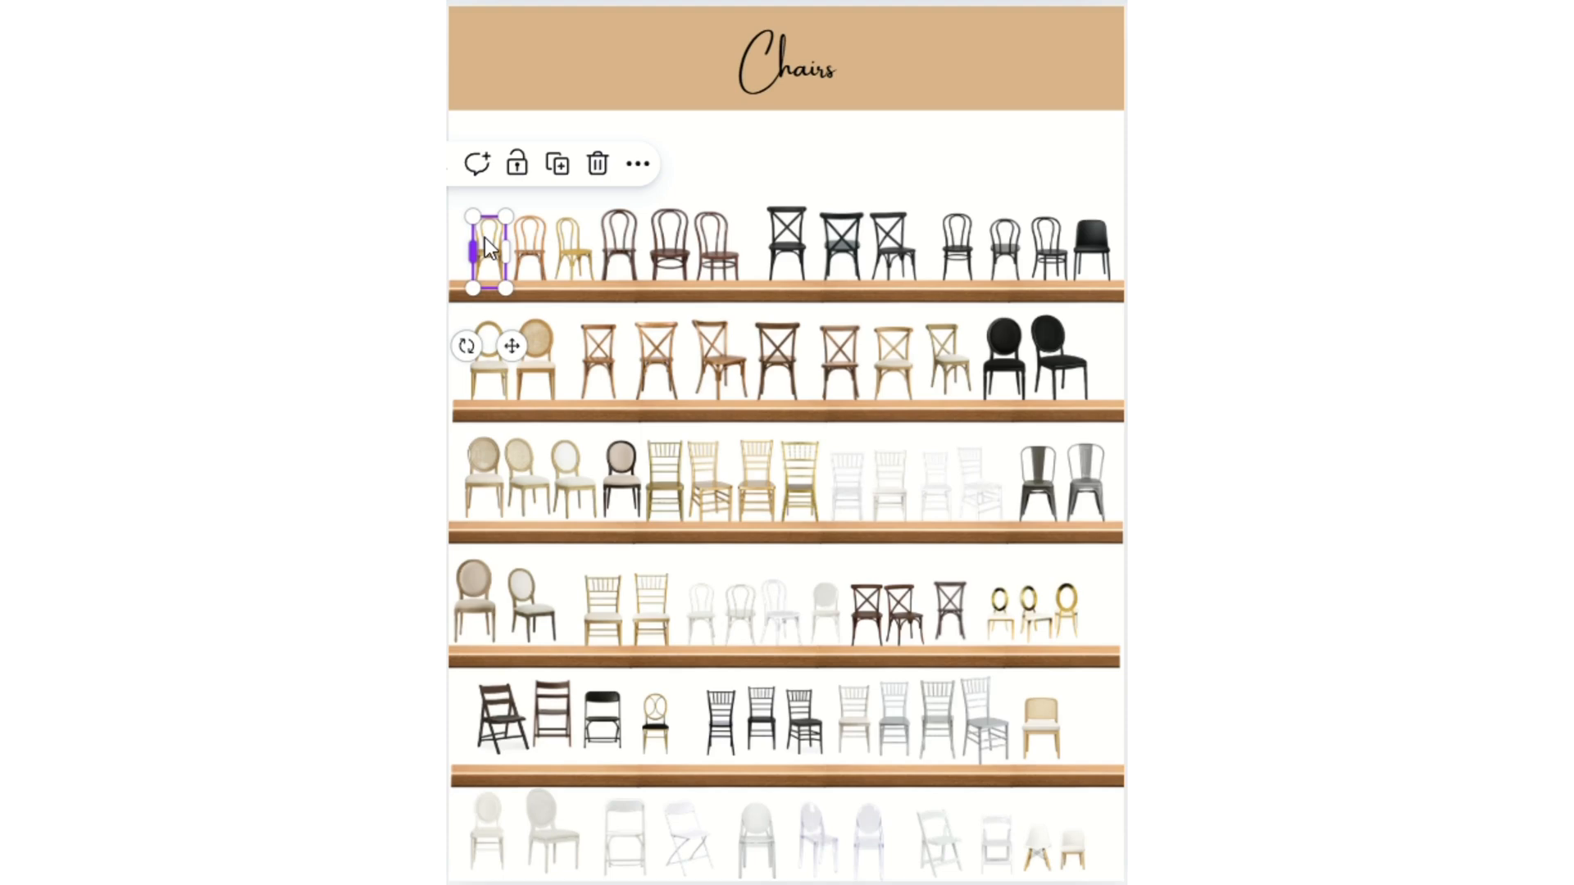
left_click(457, 244)
left_click_drag(459, 244, 585, 259)
right_click(585, 259)
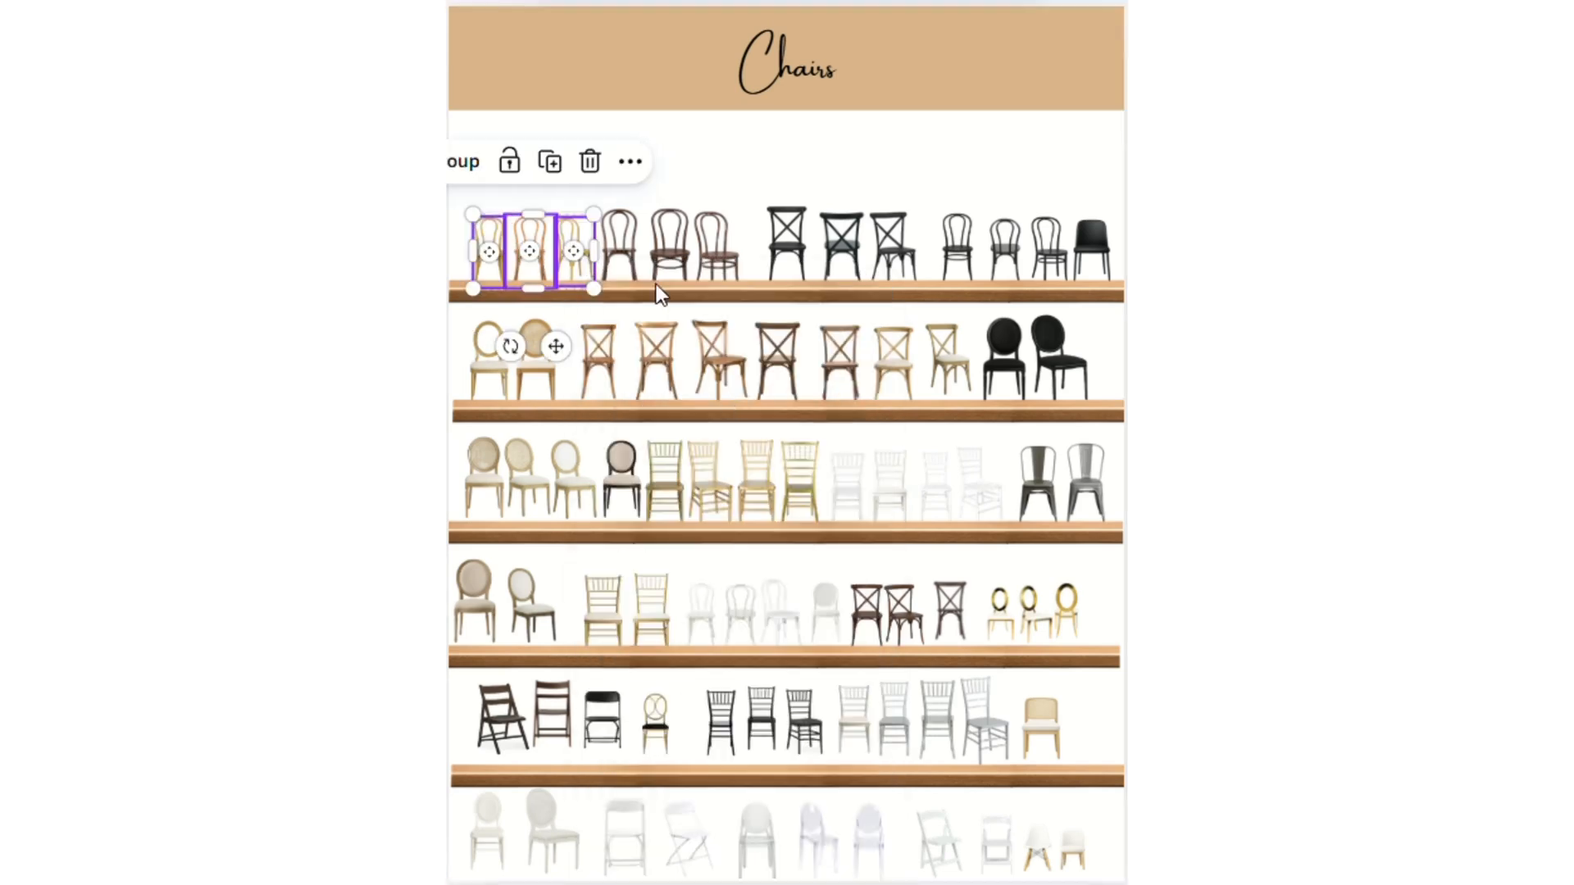
left_click(646, 286)
scroll(692, 800, "down", 10)
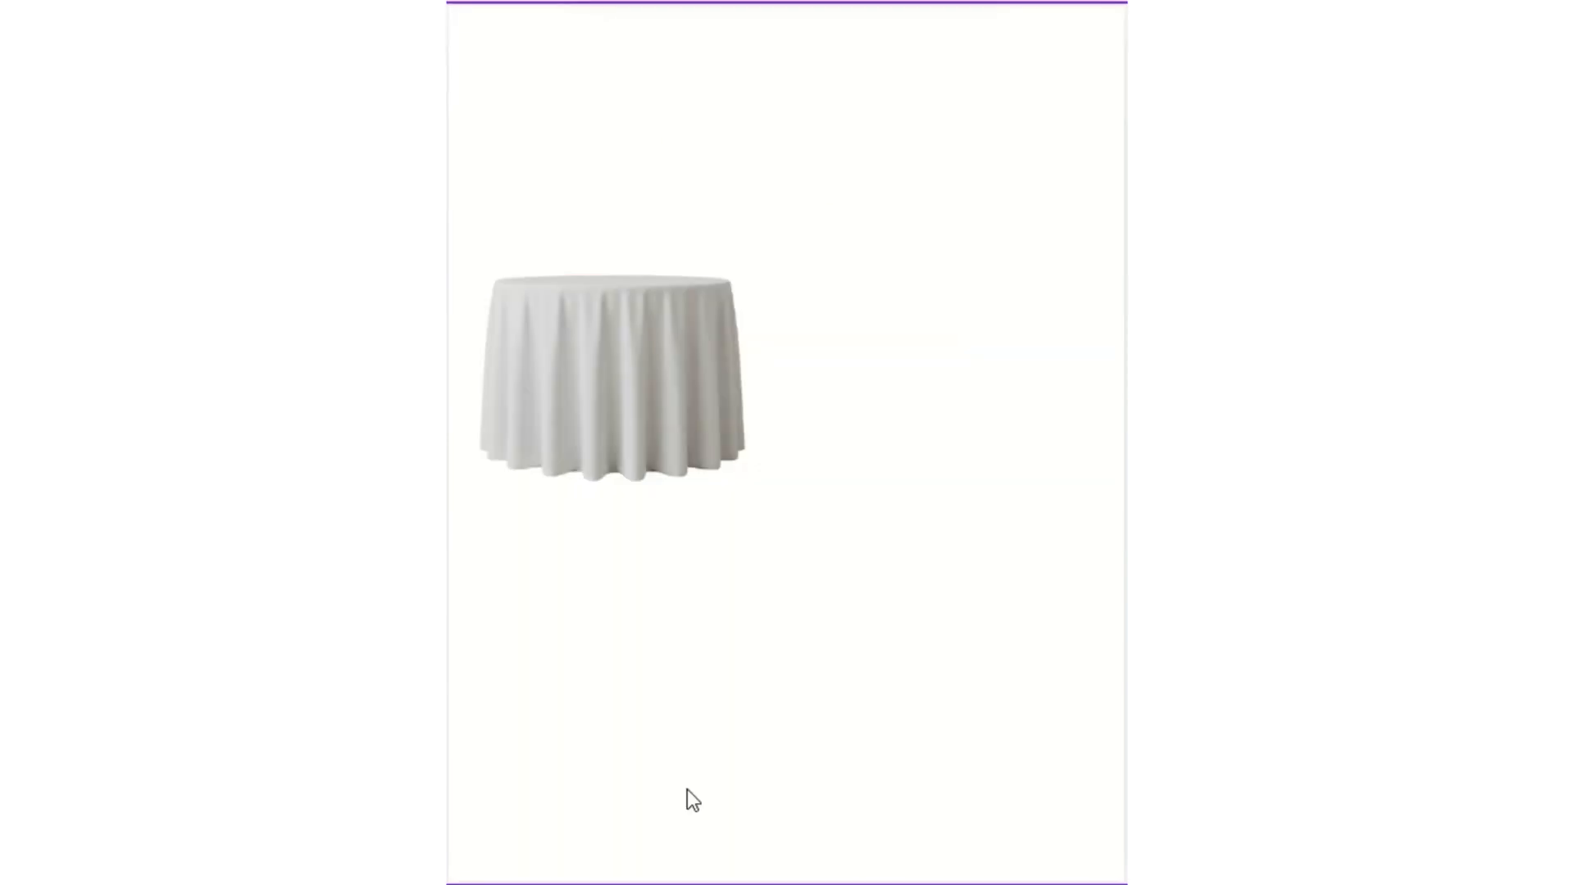
right_click(864, 354)
left_click(929, 517)
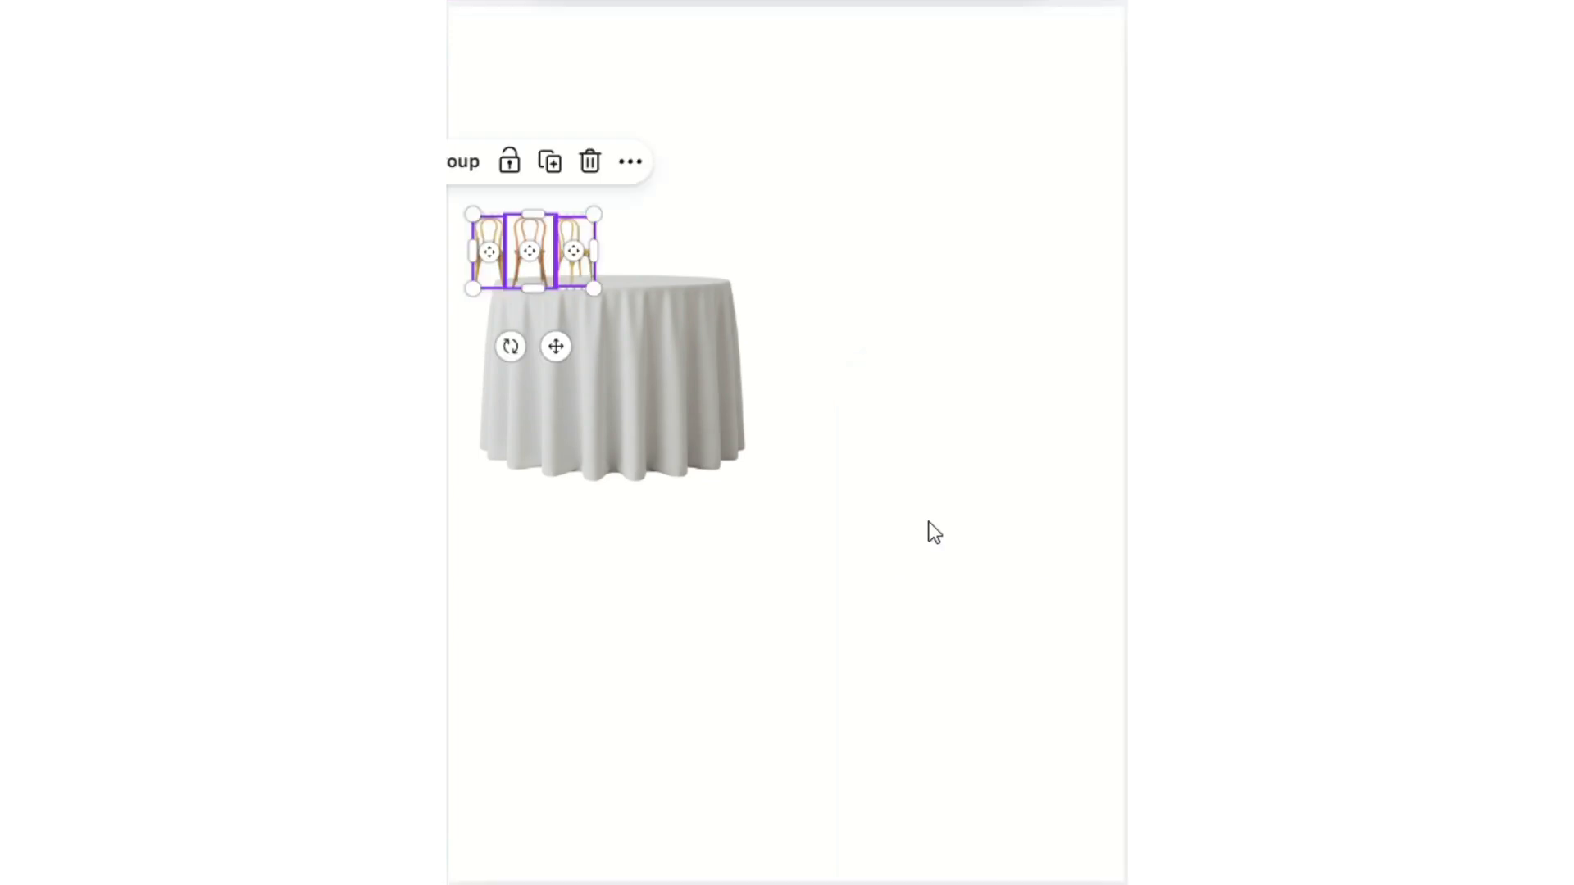
left_click(788, 576)
Place the front-facing golden chair at the table's left edge and move the other two chairs to the empty area right of the table.
left_click(489, 261)
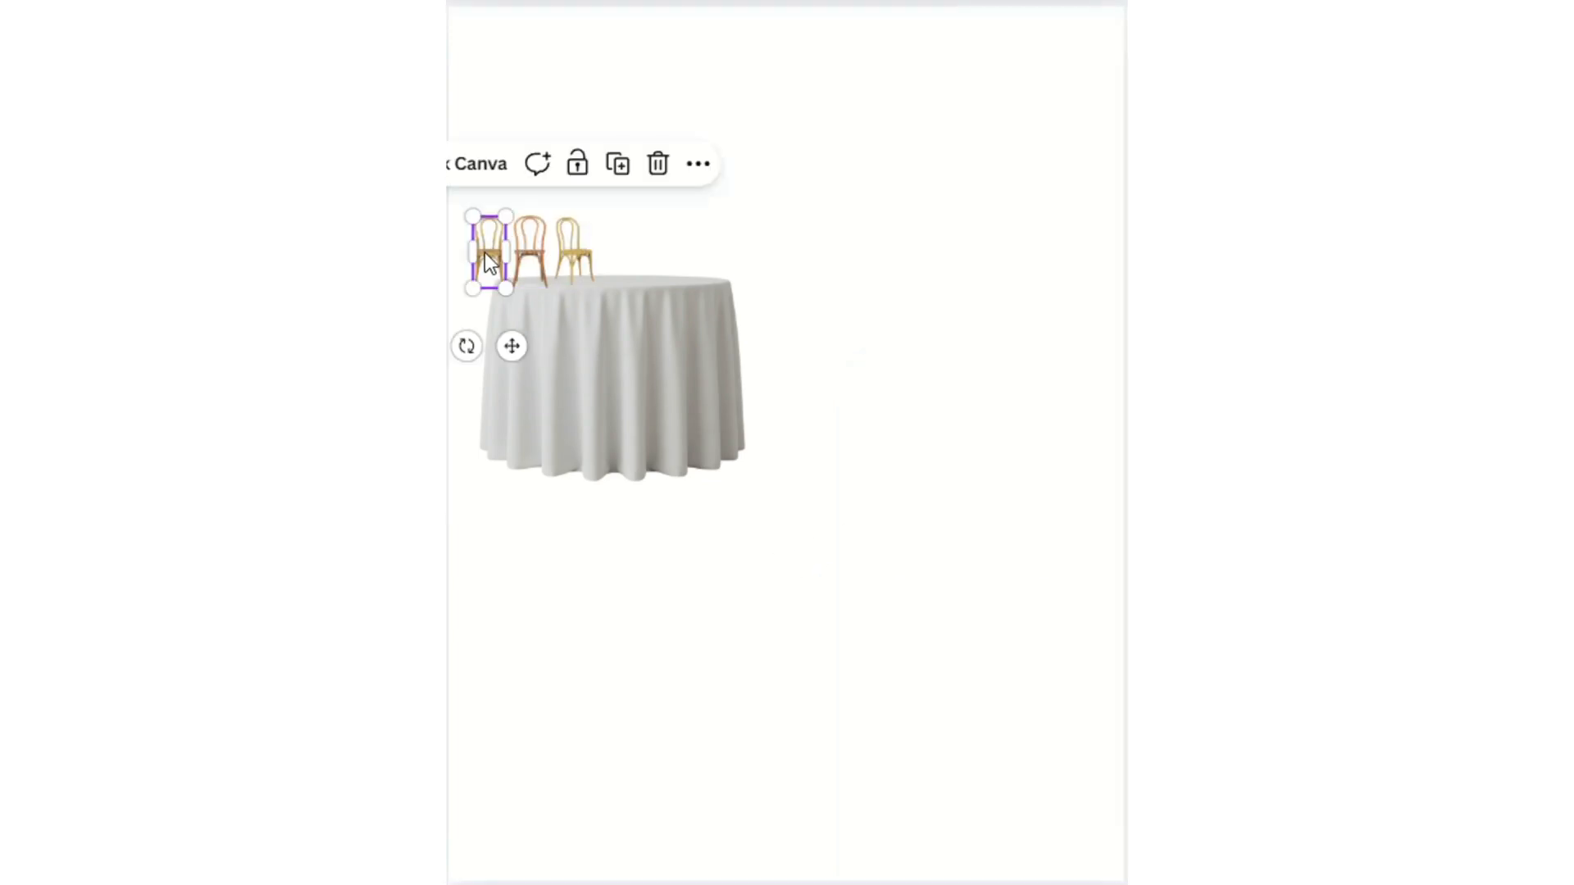
left_click_drag(484, 252, 482, 361)
left_click(529, 242)
left_click_drag(529, 241, 921, 214)
left_click_drag(564, 233, 999, 245)
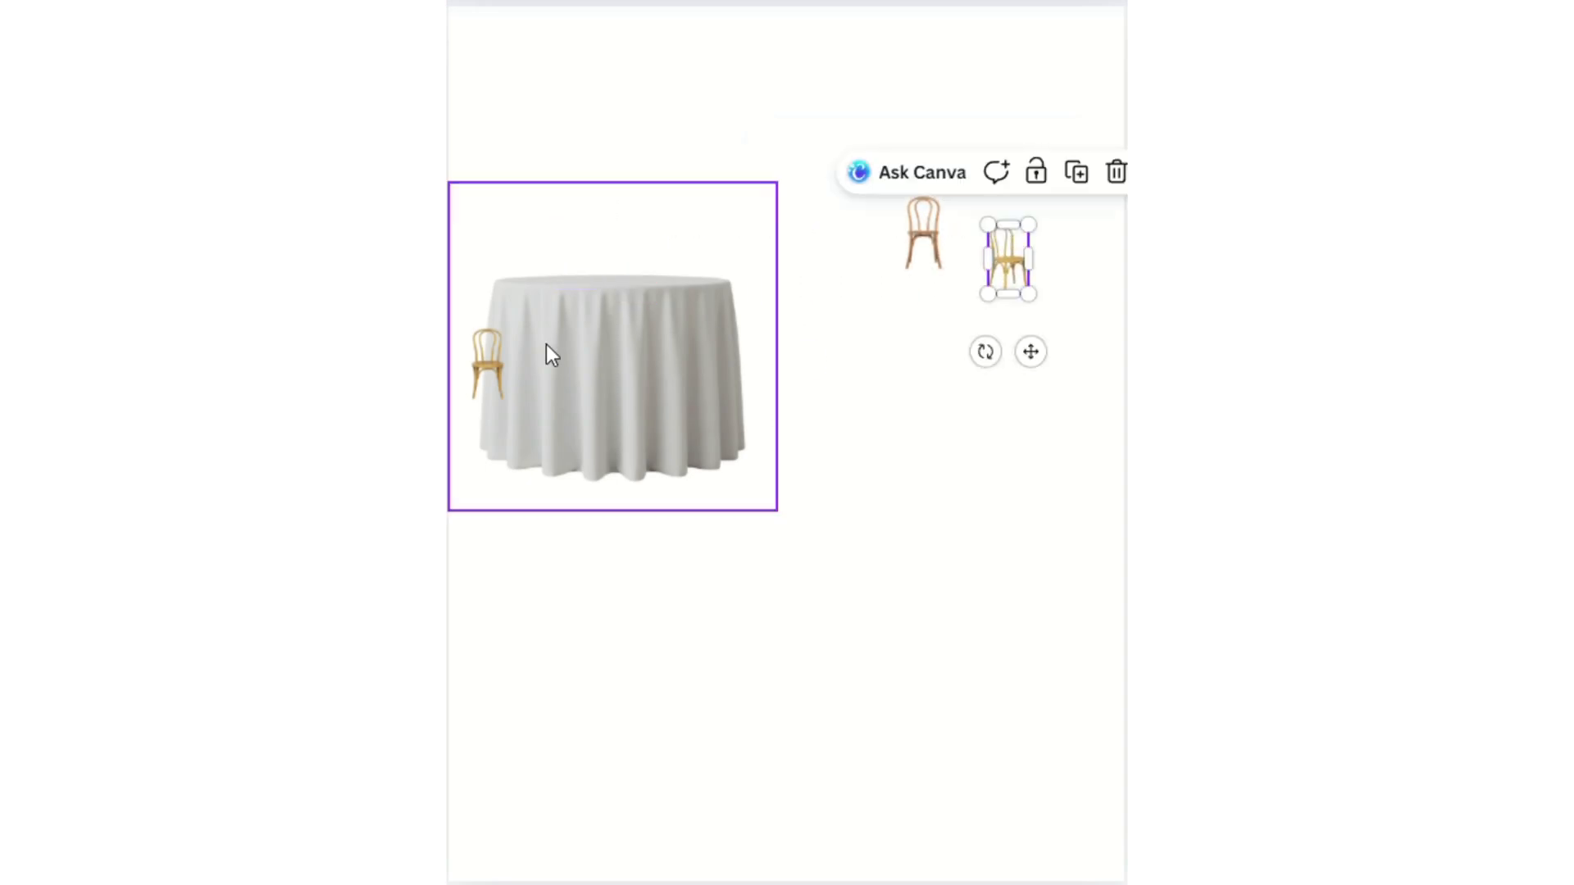
Enlarge the front-facing golden chair to suit the table's scale and position it over the left part of the table.
left_click(485, 361)
left_click_drag(502, 325, 656, 188)
left_click_drag(526, 296, 546, 338)
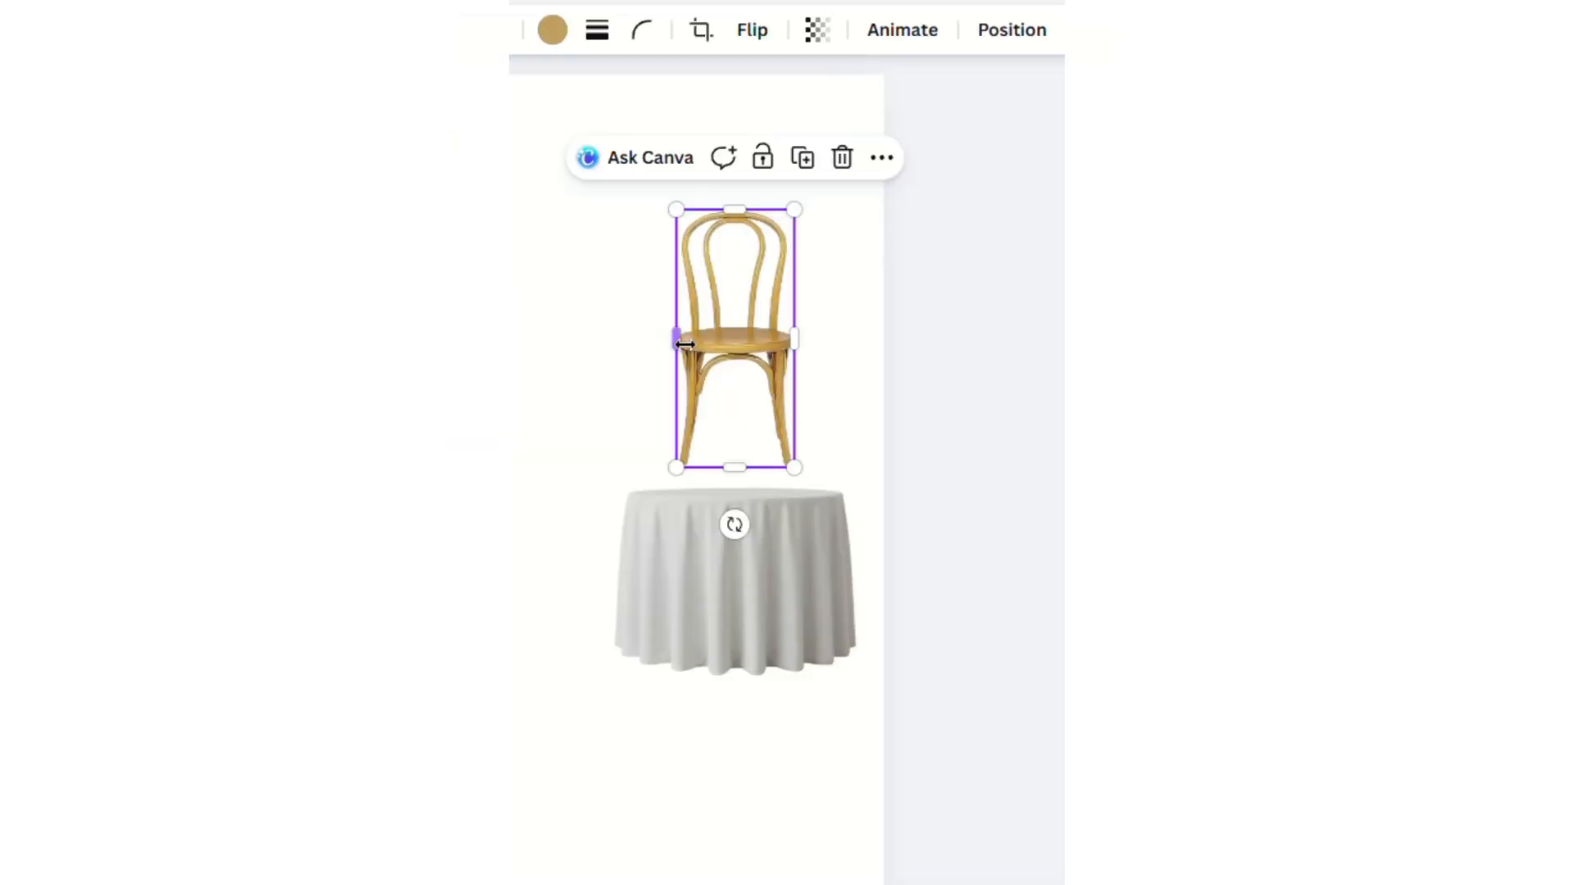
mouse_move(718, 346)
left_mouse_down()
mouse_move(699, 562)
mouse_move(716, 342)
left_mouse_up()
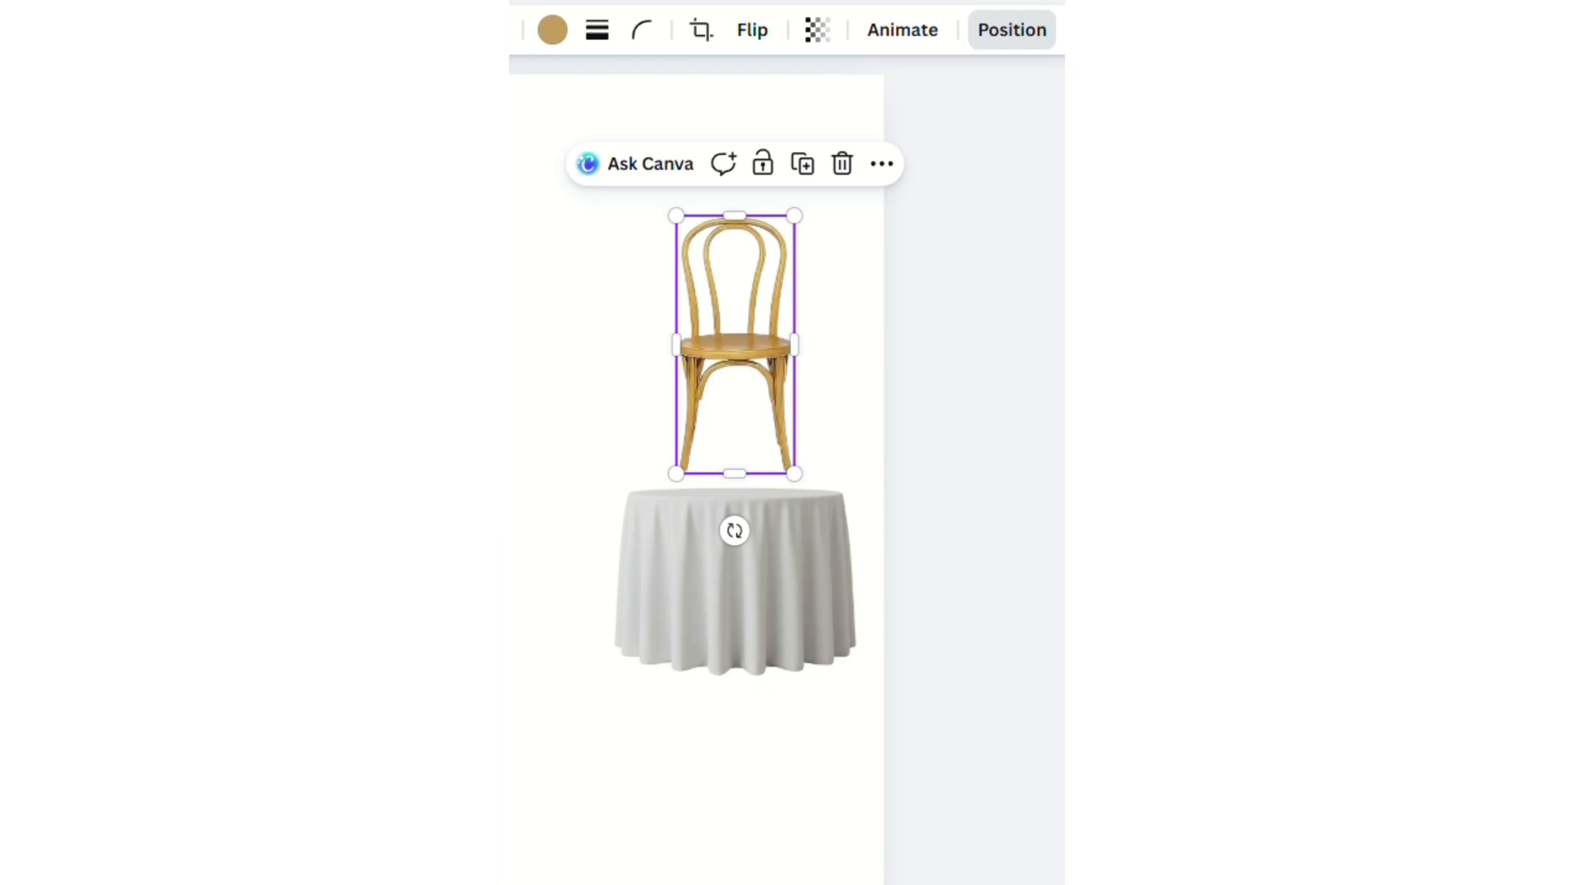
Send the enlarged golden chair behind the grey table.
left_click(1011, 30)
left_click(836, 219)
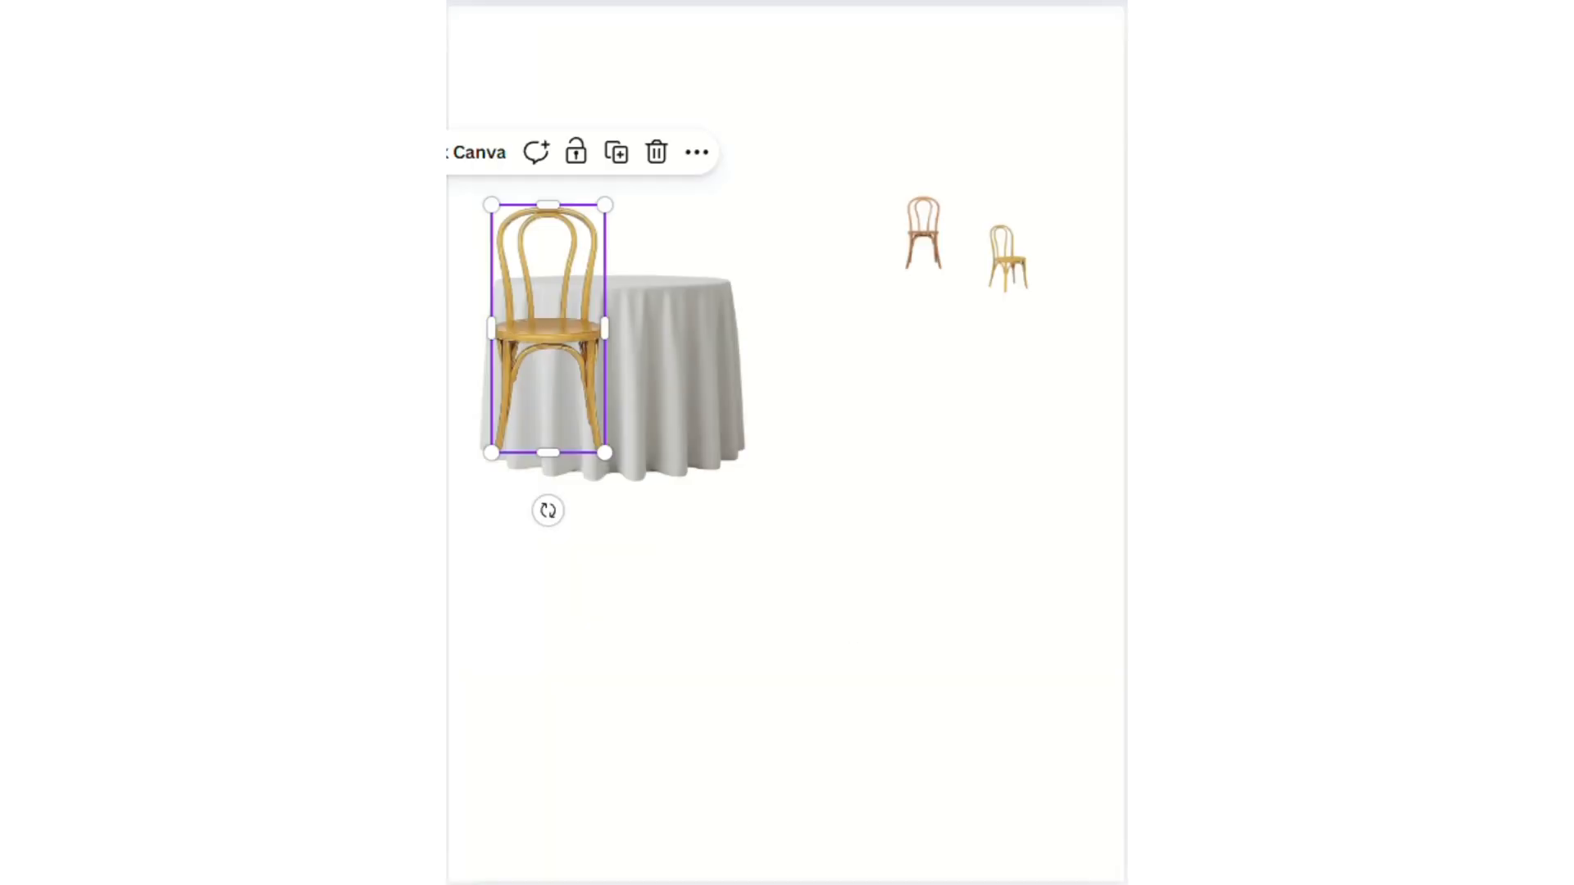
key("ctrl+alt+bracketleft")
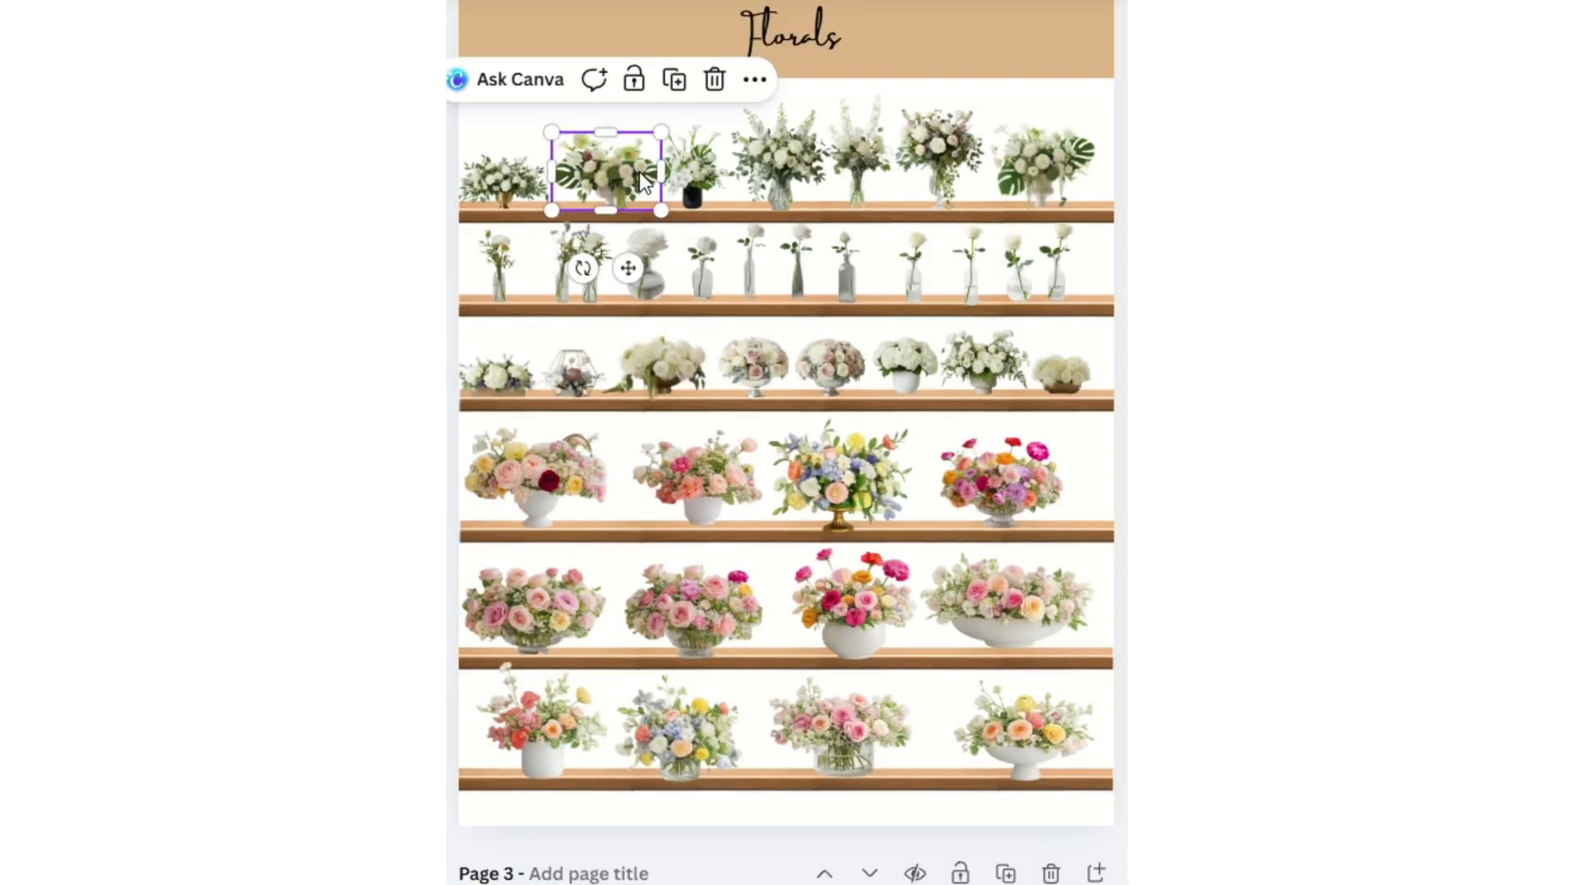
Copy the second white floral arrangement on the Florals page's first shelf and paste it onto page 7 with the table setup.
right_click(644, 181)
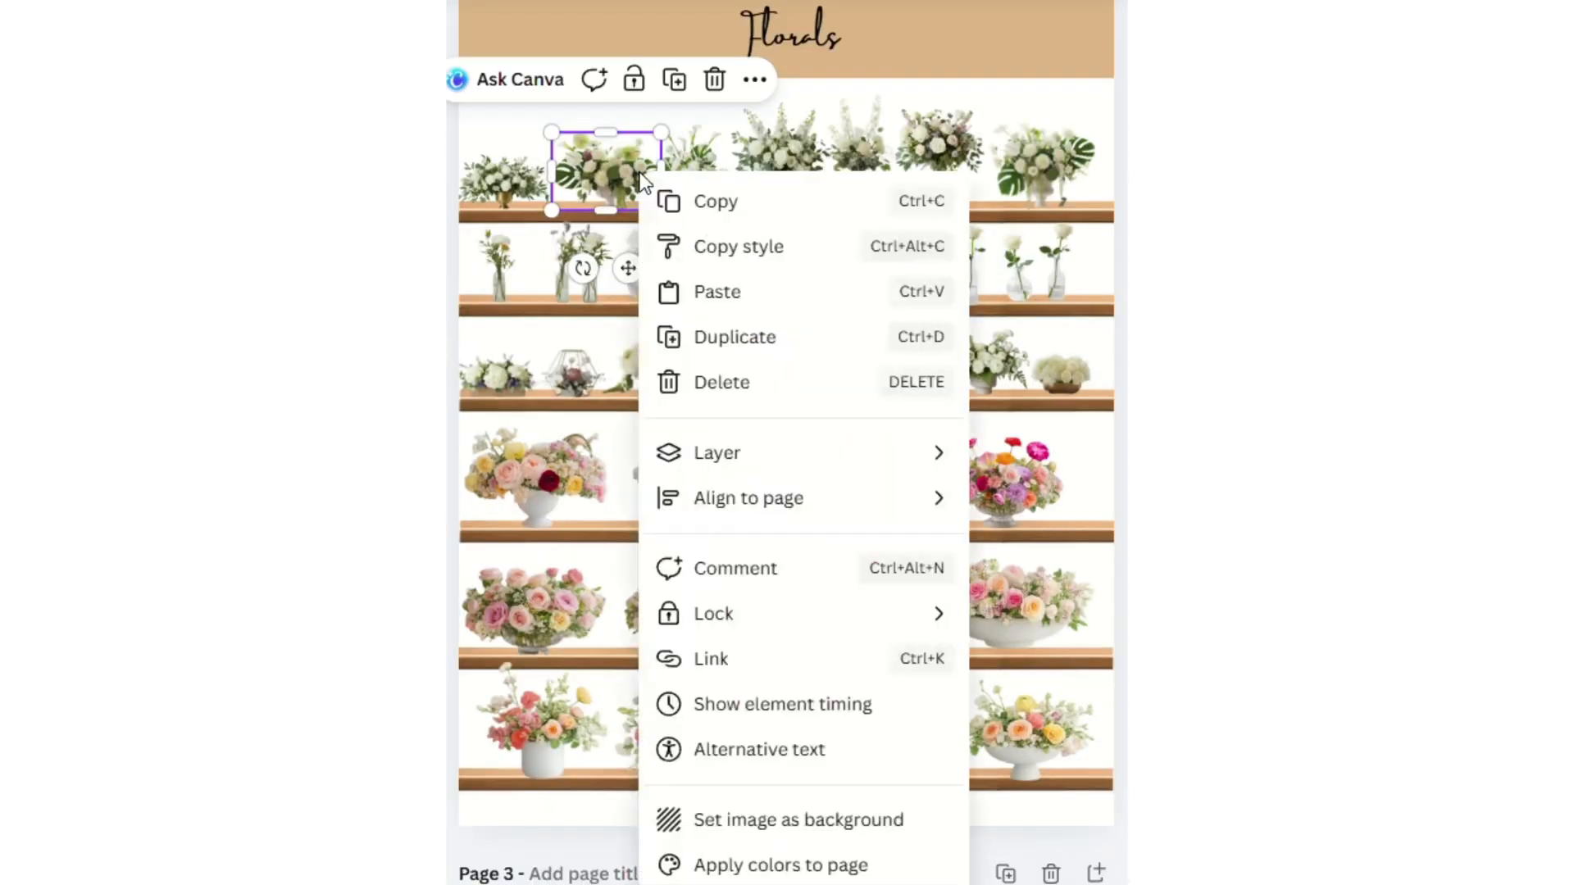
left_click(656, 200)
scroll(656, 410, "down", 4)
scroll(787, 442, "down", 20)
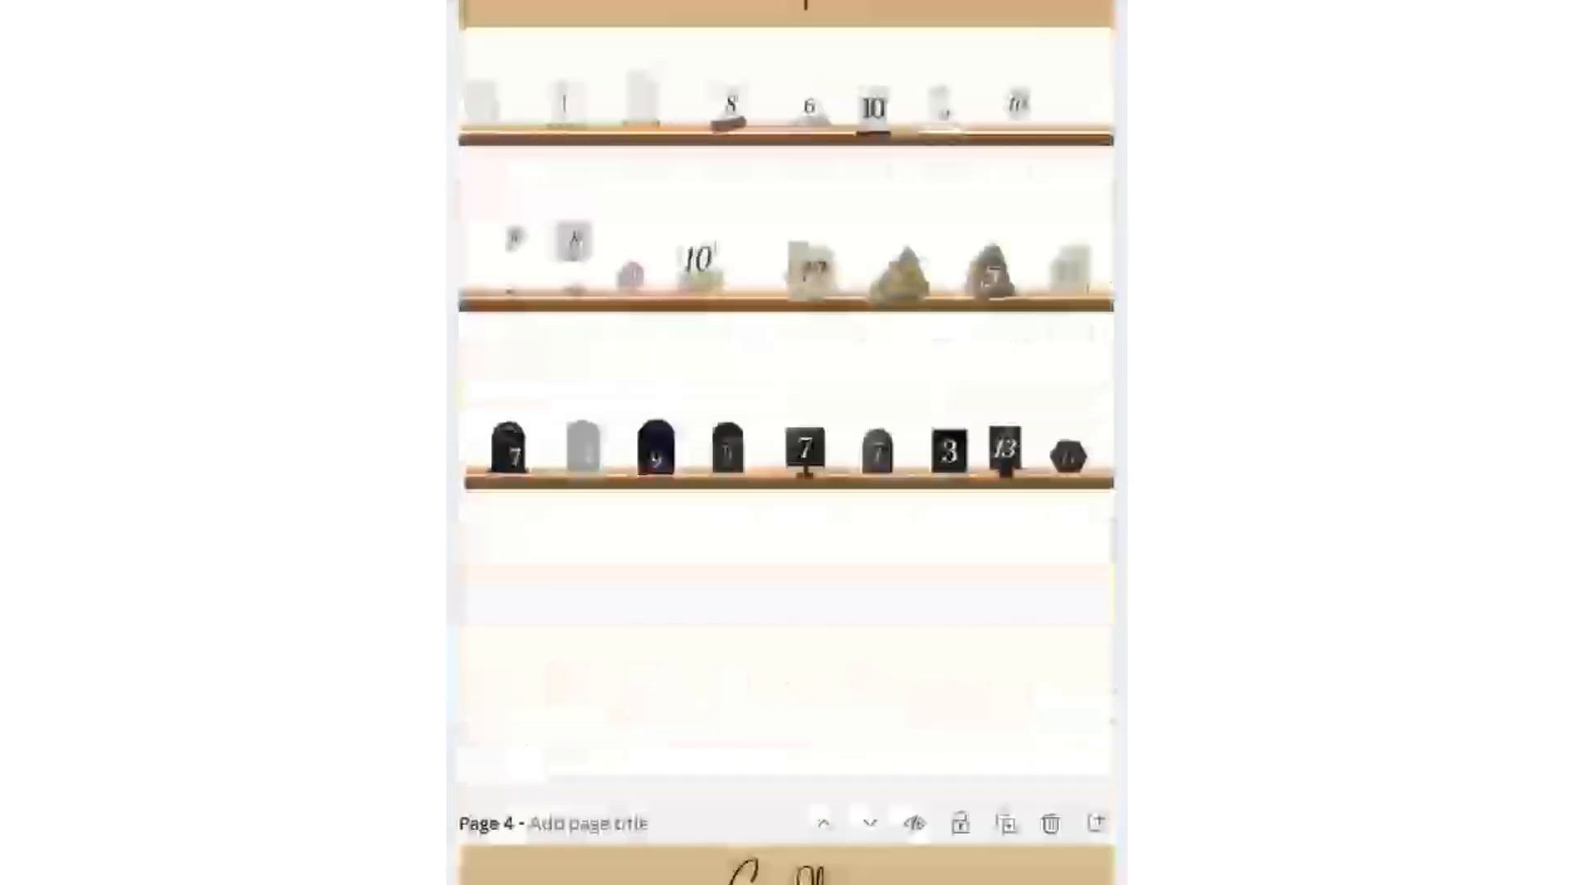
scroll(787, 443, "down", 20)
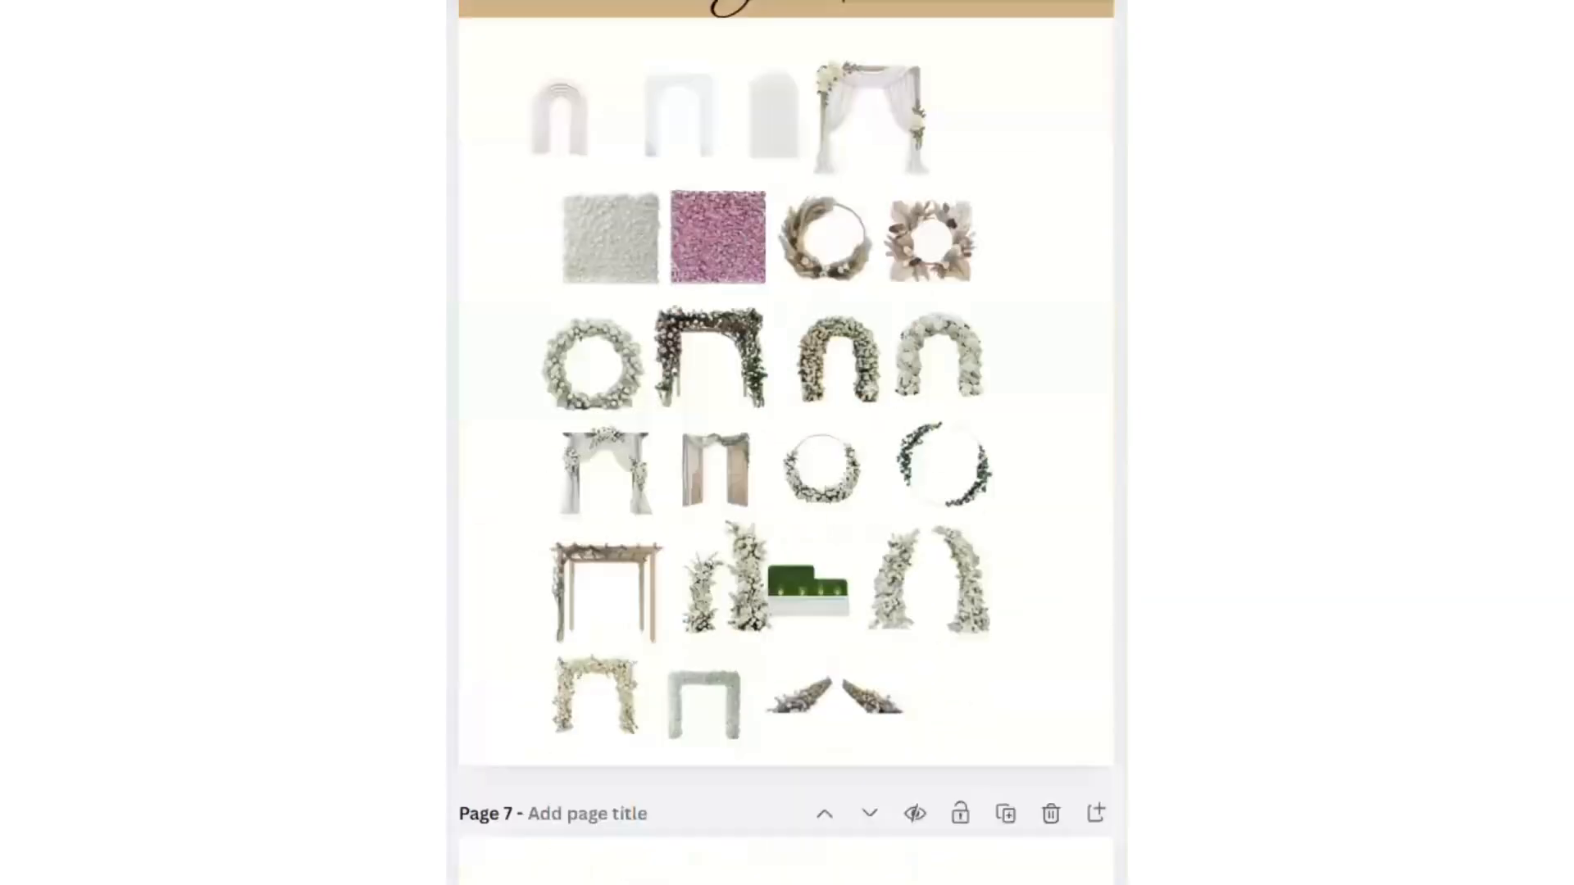
scroll(787, 443, "up", 2)
scroll(603, 519, "up", 3)
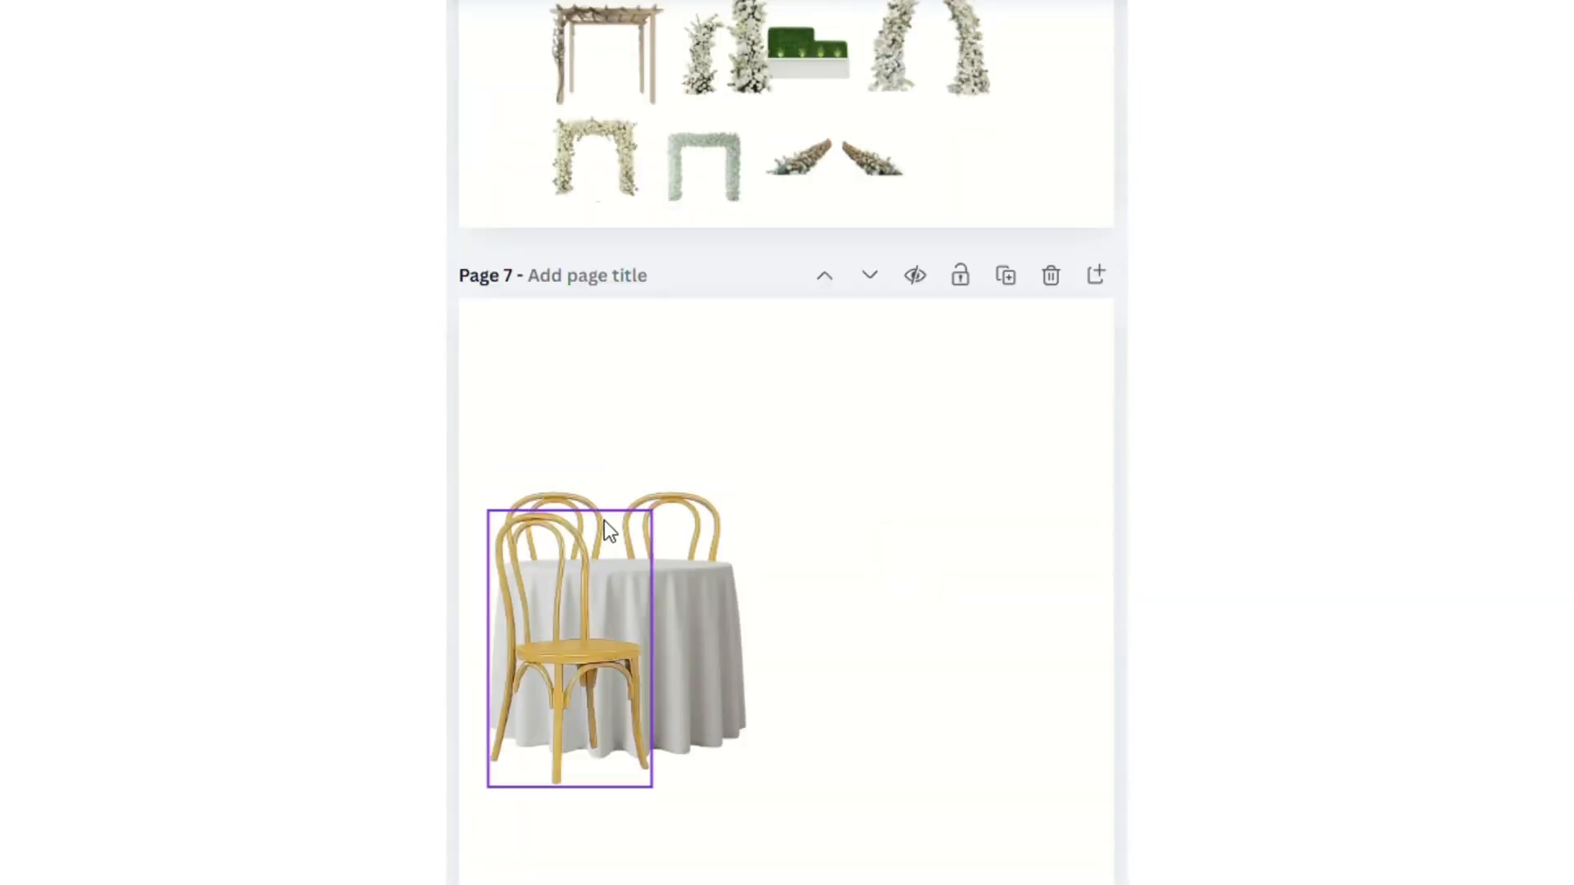
left_click(637, 562)
left_click(666, 536)
right_click(668, 534)
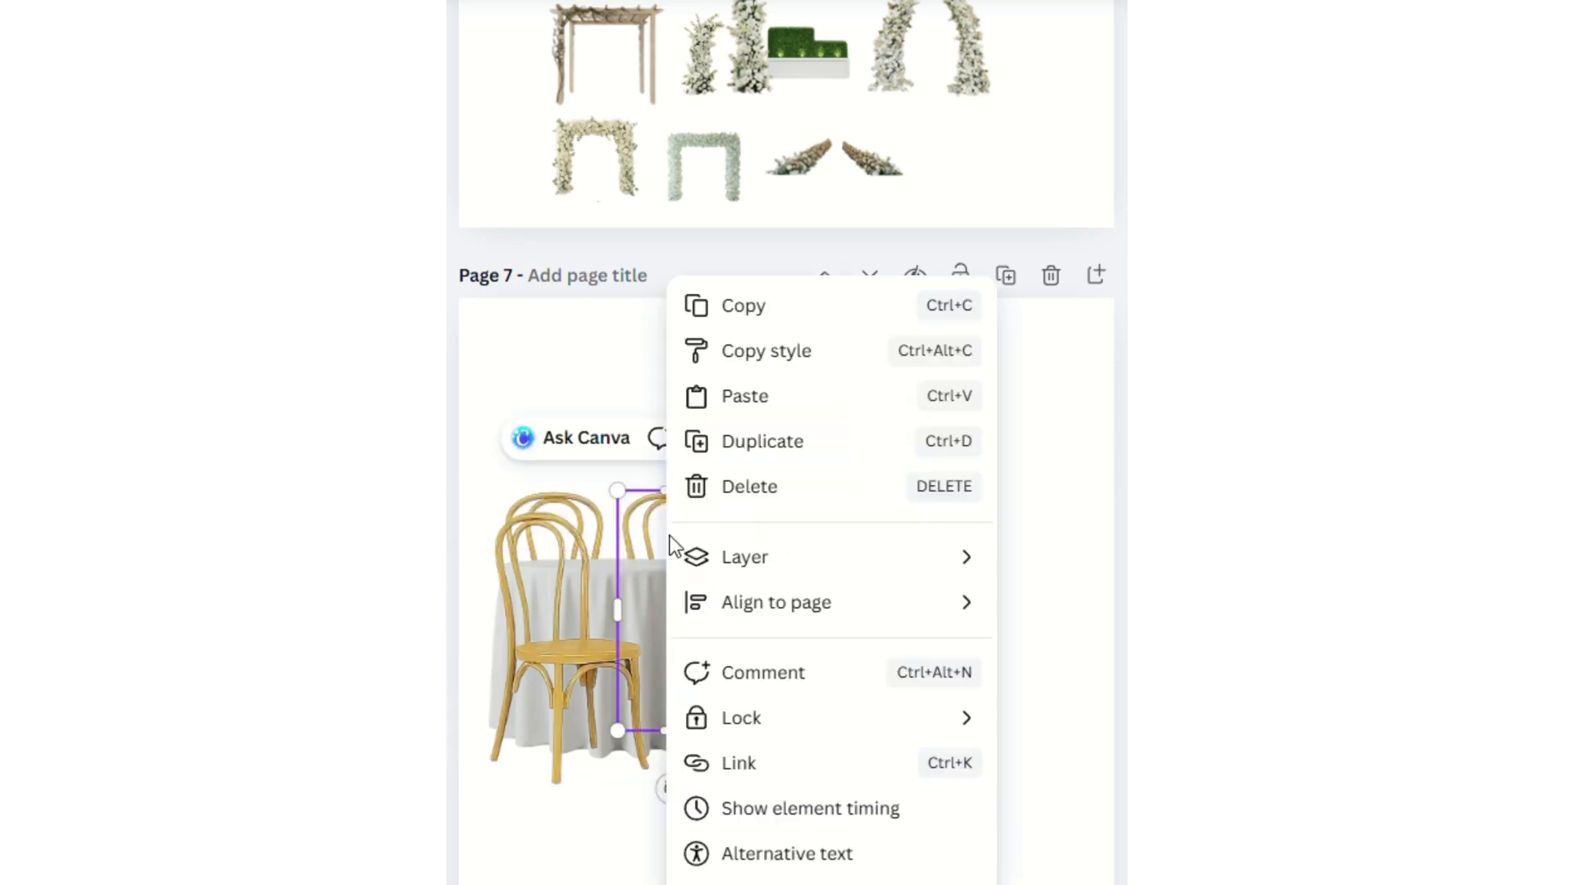
left_click(746, 396)
Enlarge the floral arrangement to about 1.7 by 1.2 and set it on the tabletop between the two back chairs.
left_click_drag(621, 498, 701, 481)
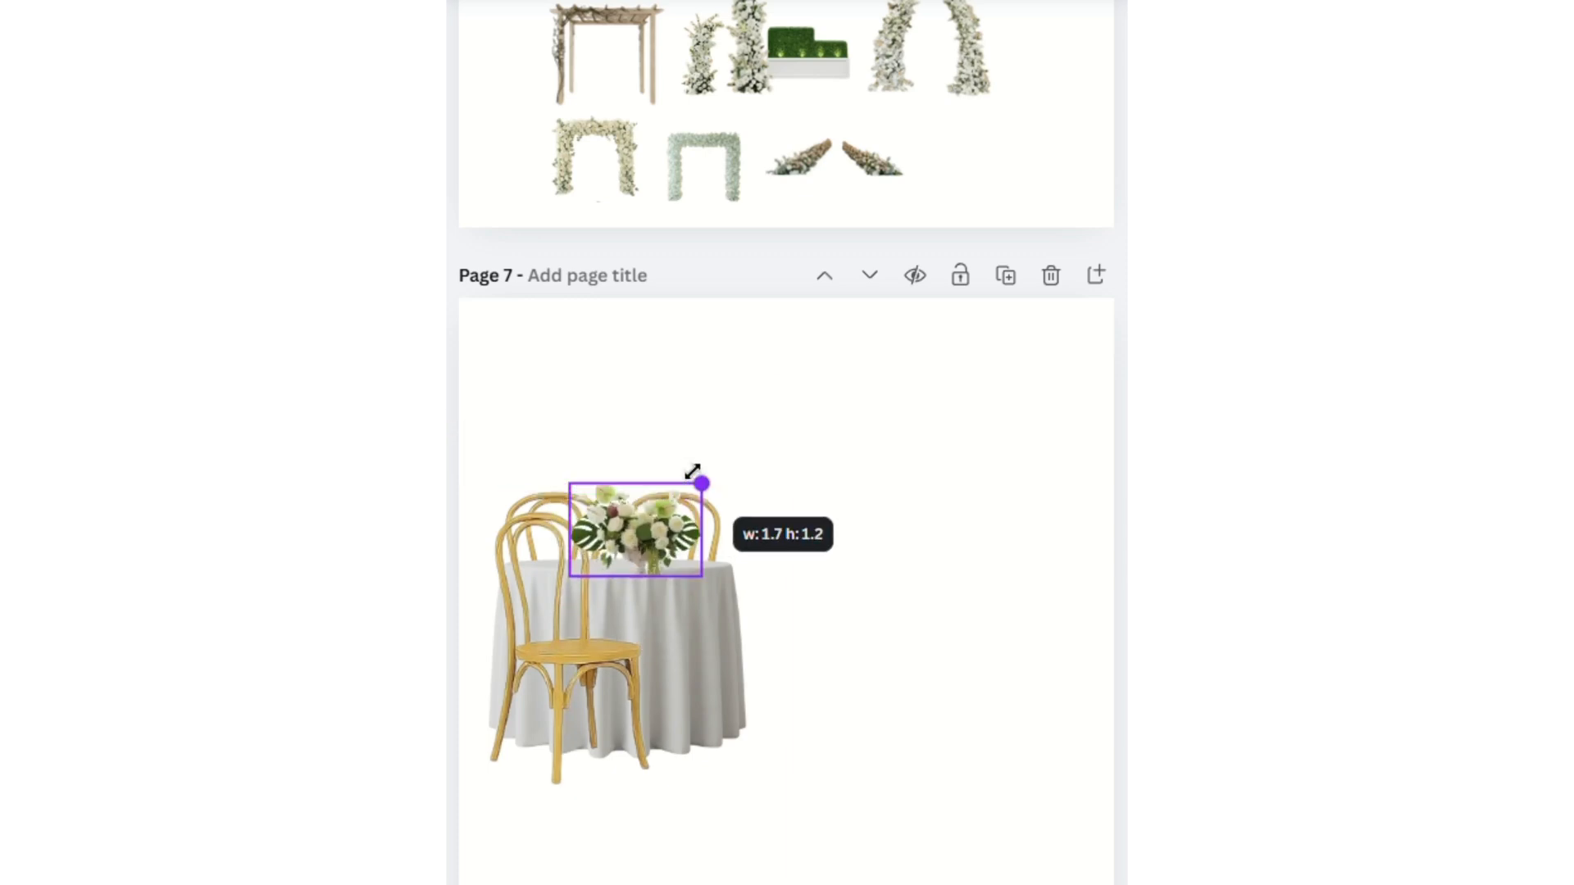
left_click_drag(628, 541, 597, 534)
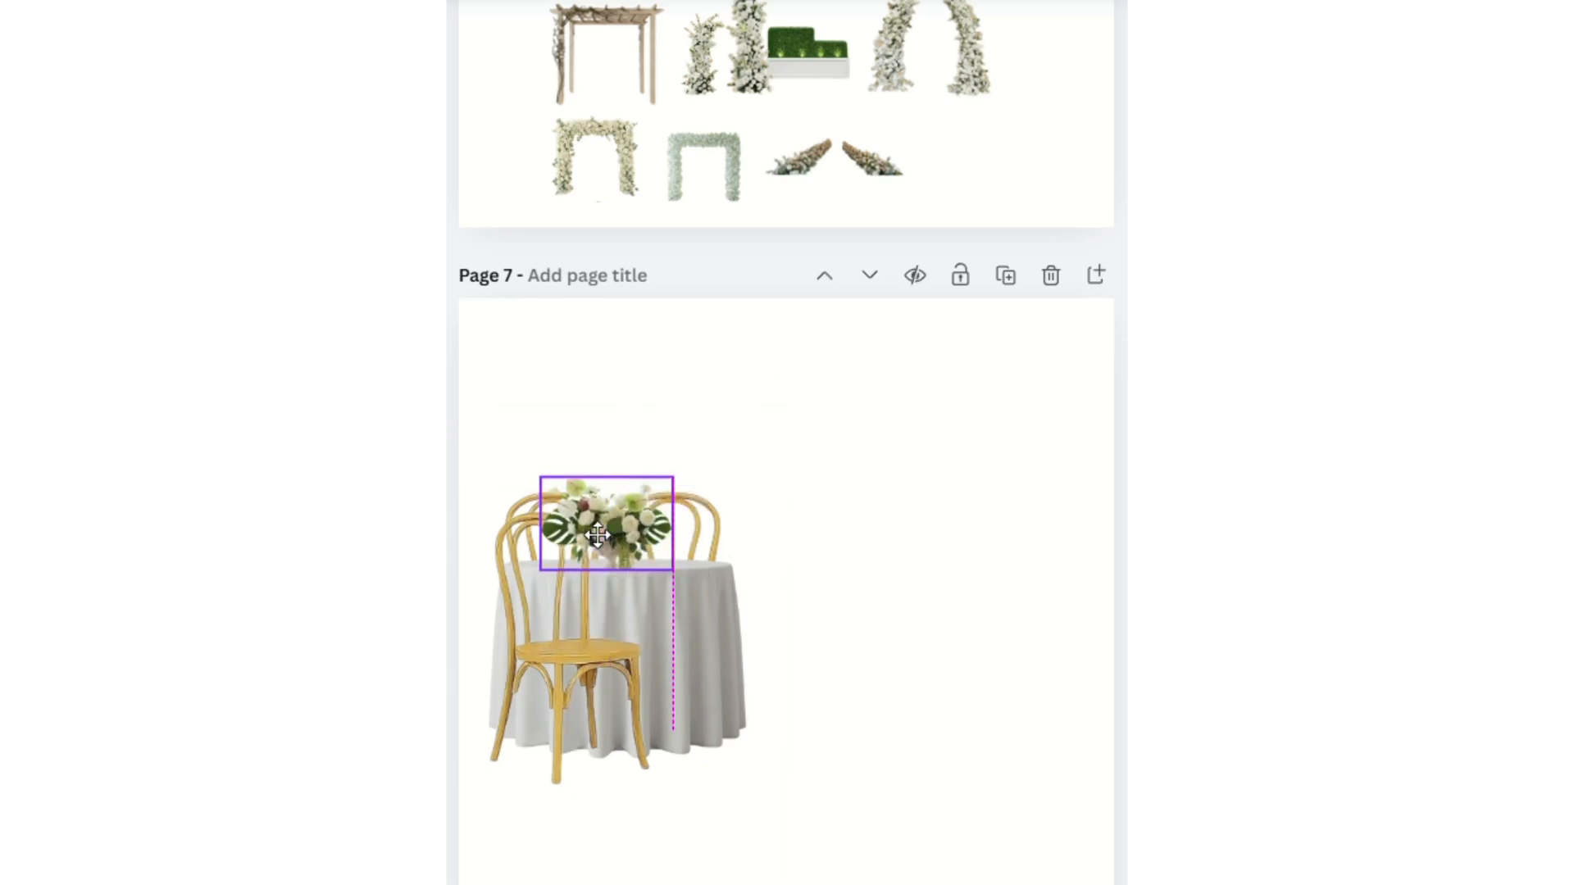
left_click(914, 585)
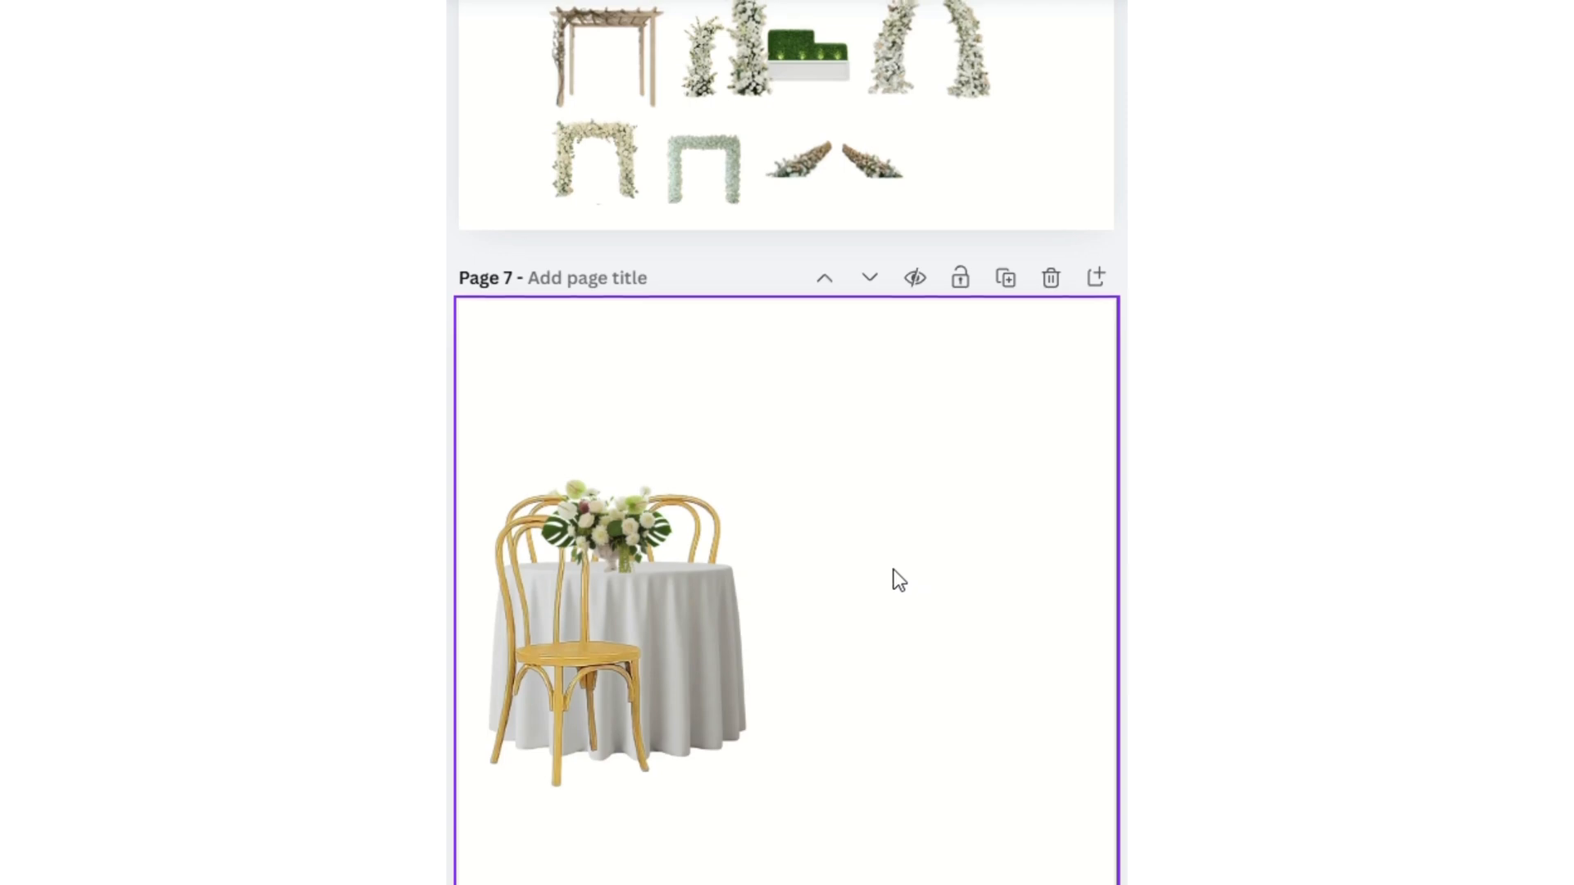
Copy the first gold votive candle holder from the Candles page's second shelf and paste it onto page 7 with the table setup.
scroll(899, 574, "up", 15)
scroll(896, 578, "up", 10)
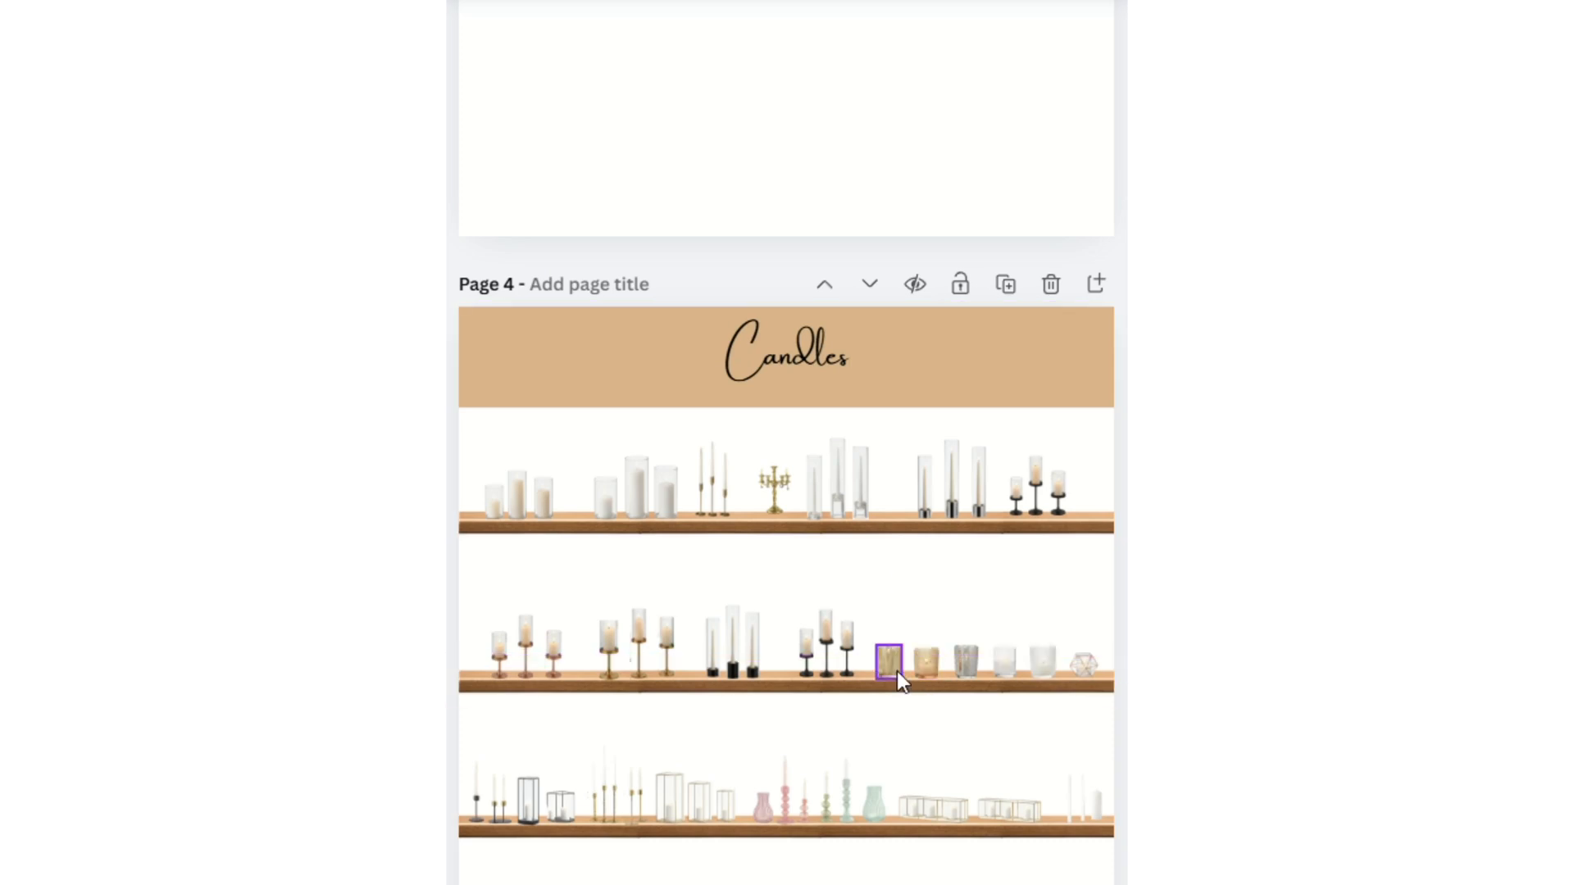
left_click(902, 668)
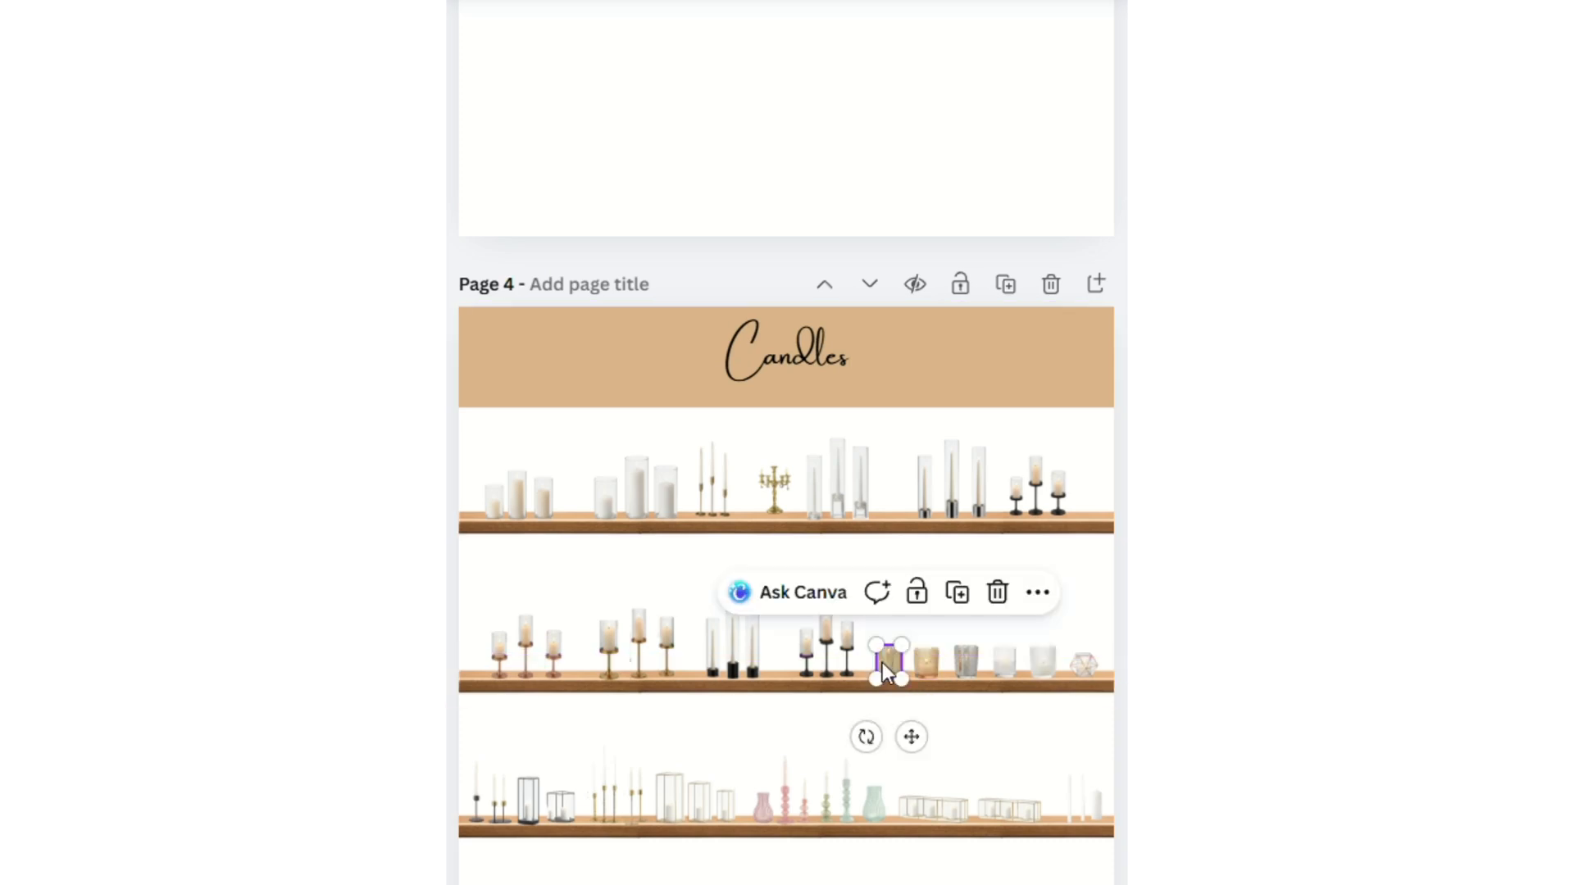
right_click(882, 663)
left_click(967, 321)
scroll(918, 580, "down", 5)
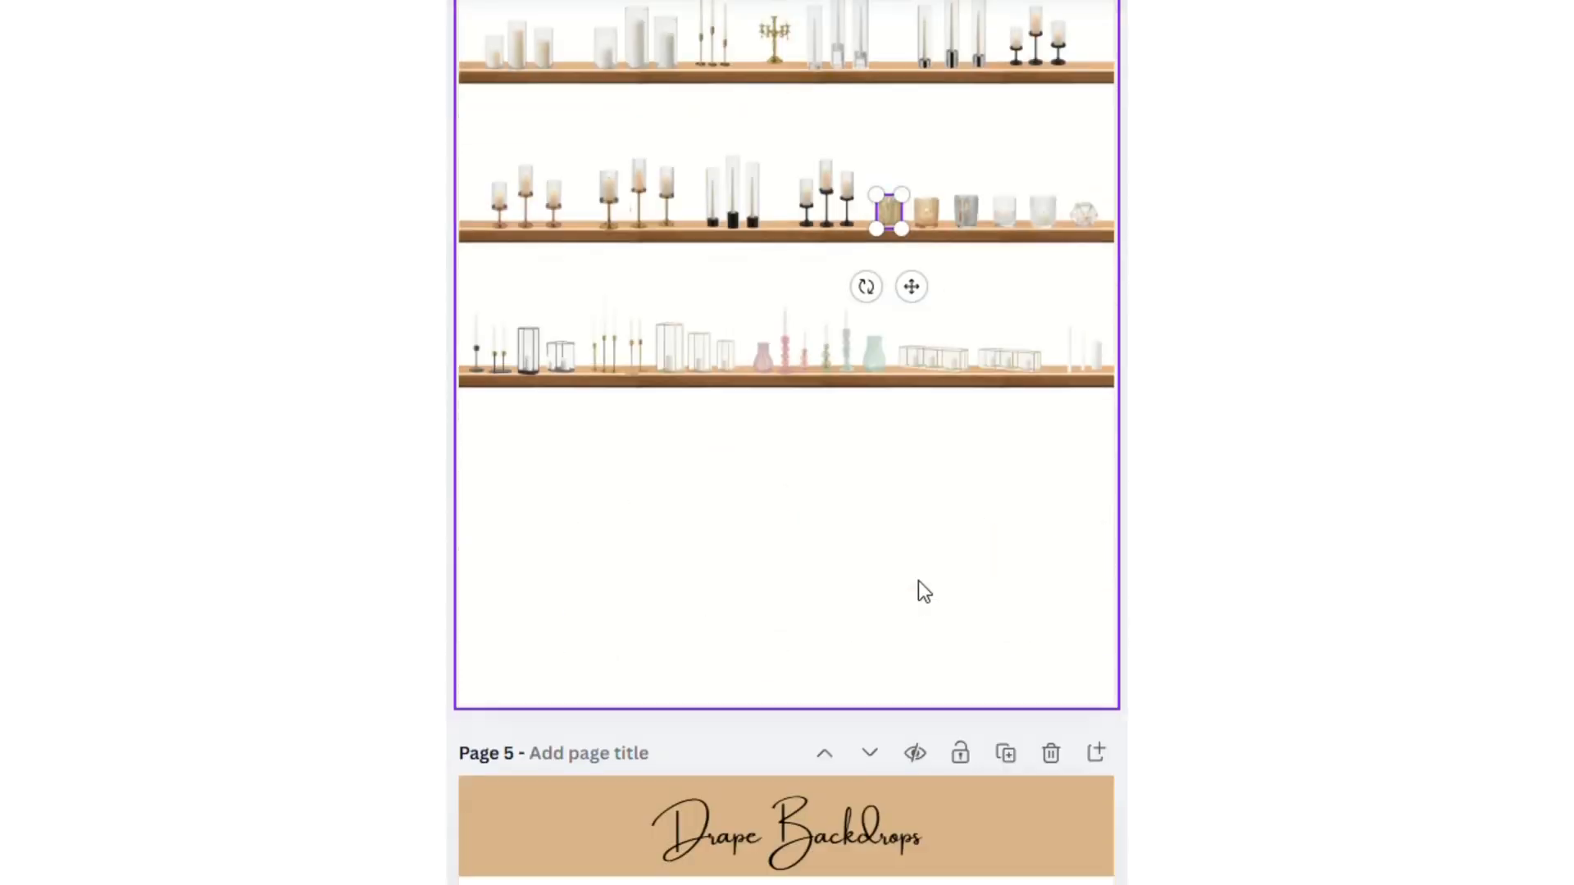
scroll(918, 580, "down", 20)
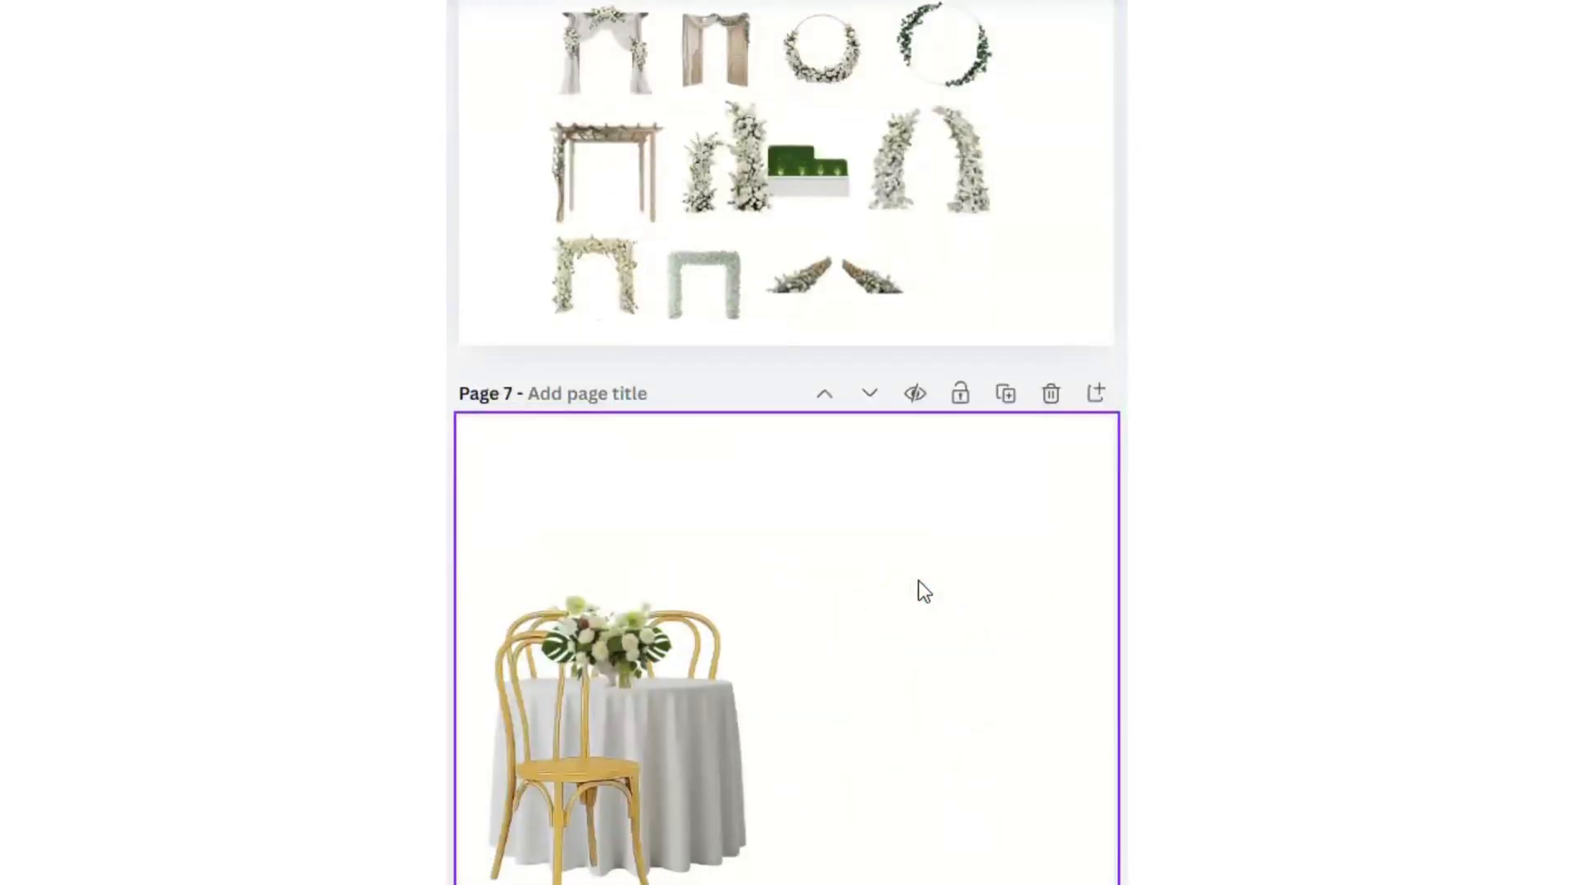
scroll(918, 580, "down", 2)
left_click(677, 547)
right_click(677, 548)
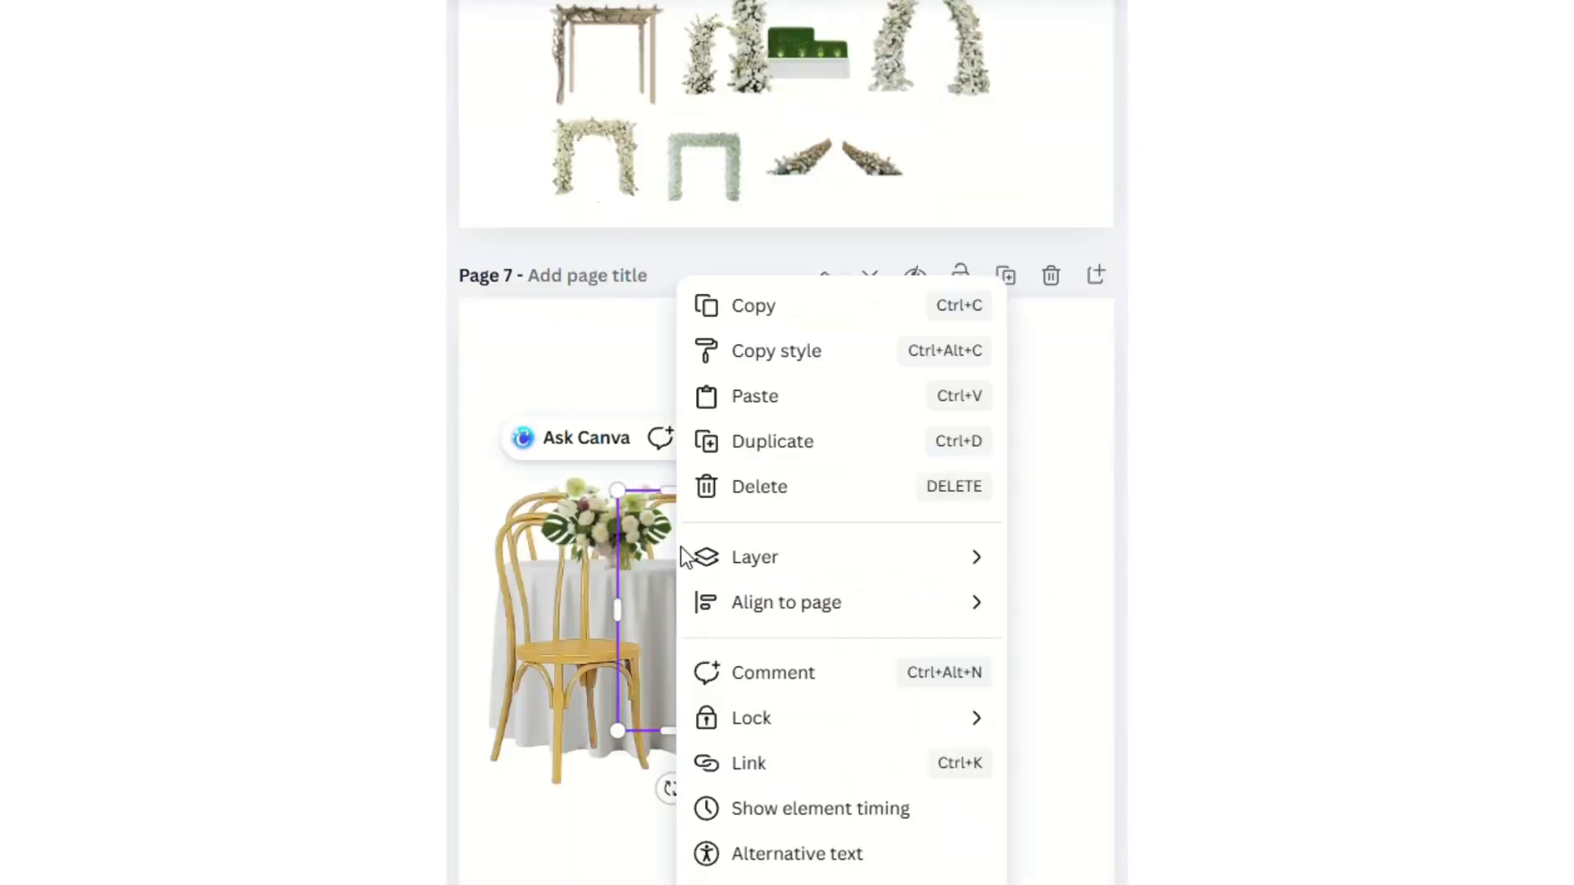
left_click(755, 397)
left_click(935, 667)
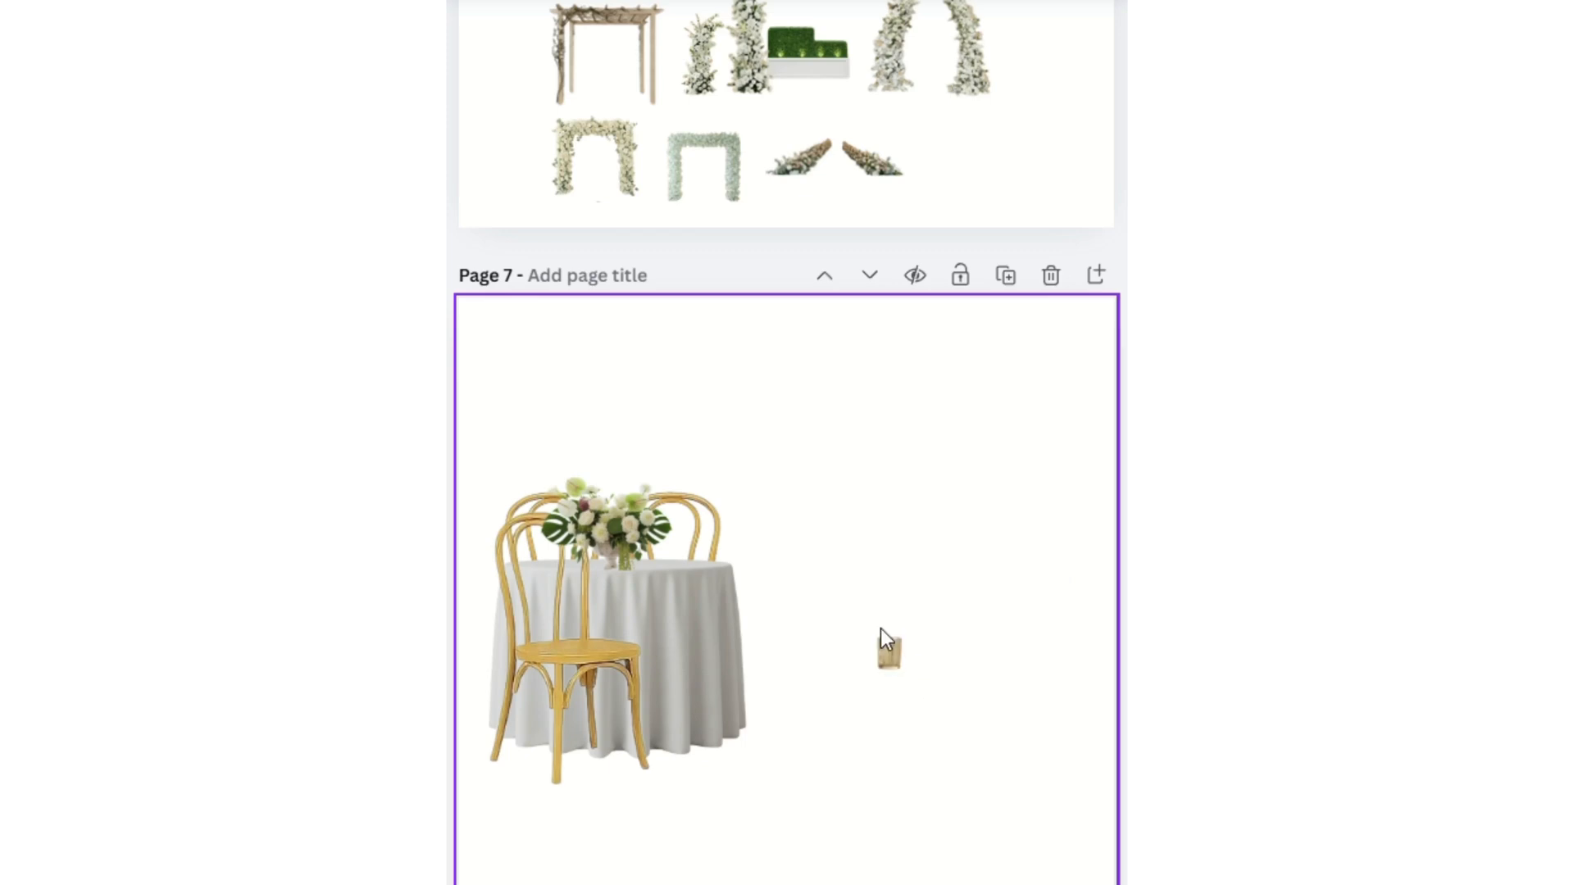
Paste a second gold votive holder and set the two holders on the tabletop on either side of the floral arrangement.
right_click(881, 586)
left_click(952, 666)
left_click_drag(902, 662, 660, 550)
left_click_drag(894, 658, 571, 555)
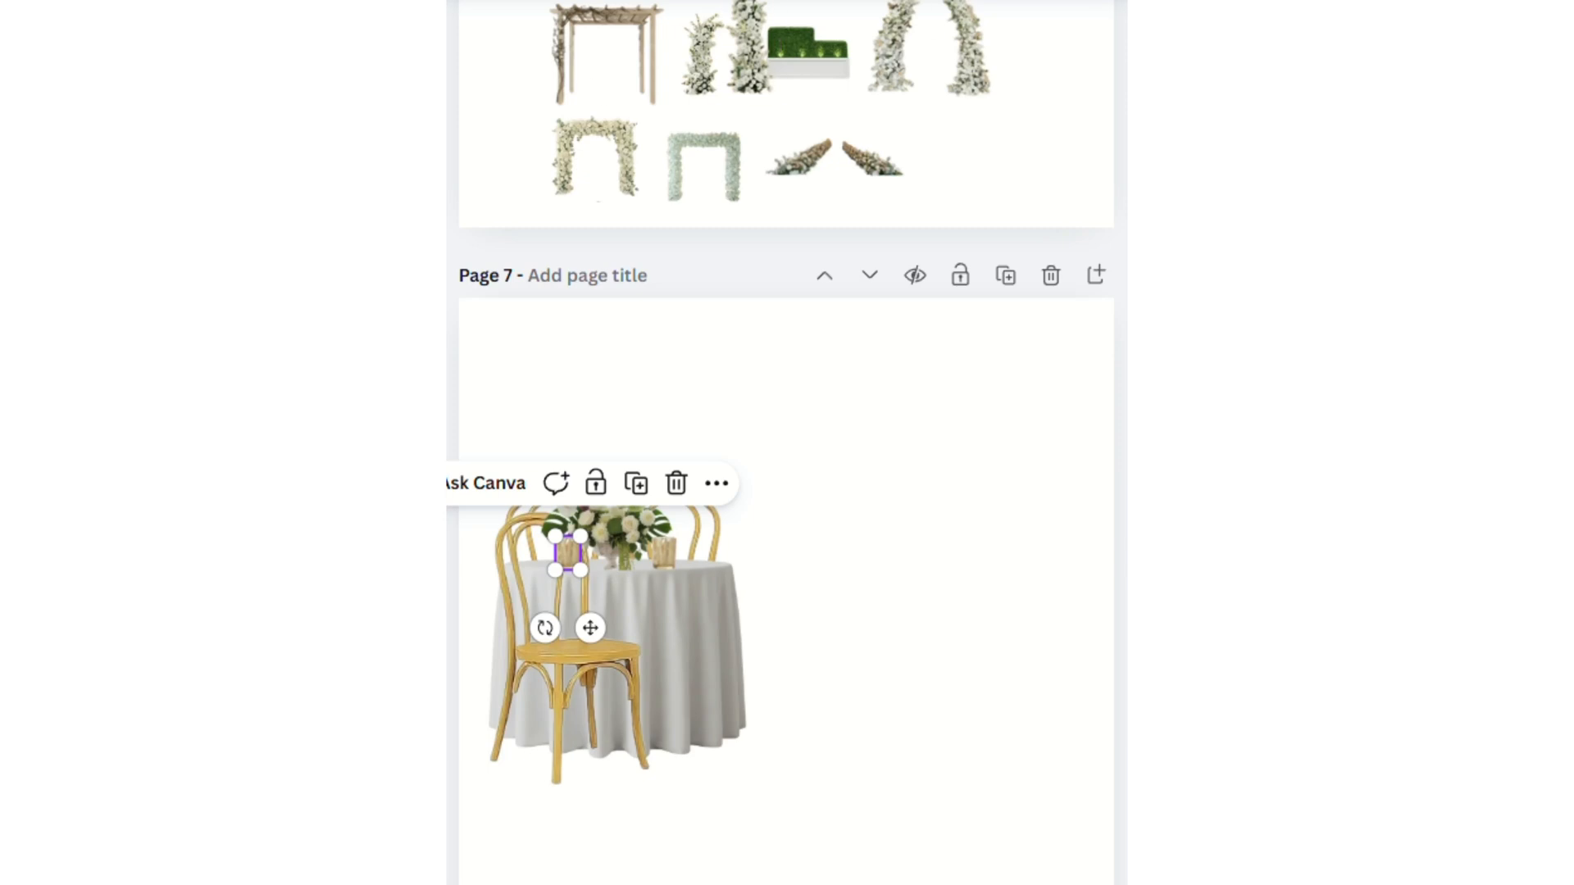
Paste a copy of the tabletop floral arrangement, move it to the empty space beside the table, and enlarge it.
right_click(616, 524)
left_click(690, 312)
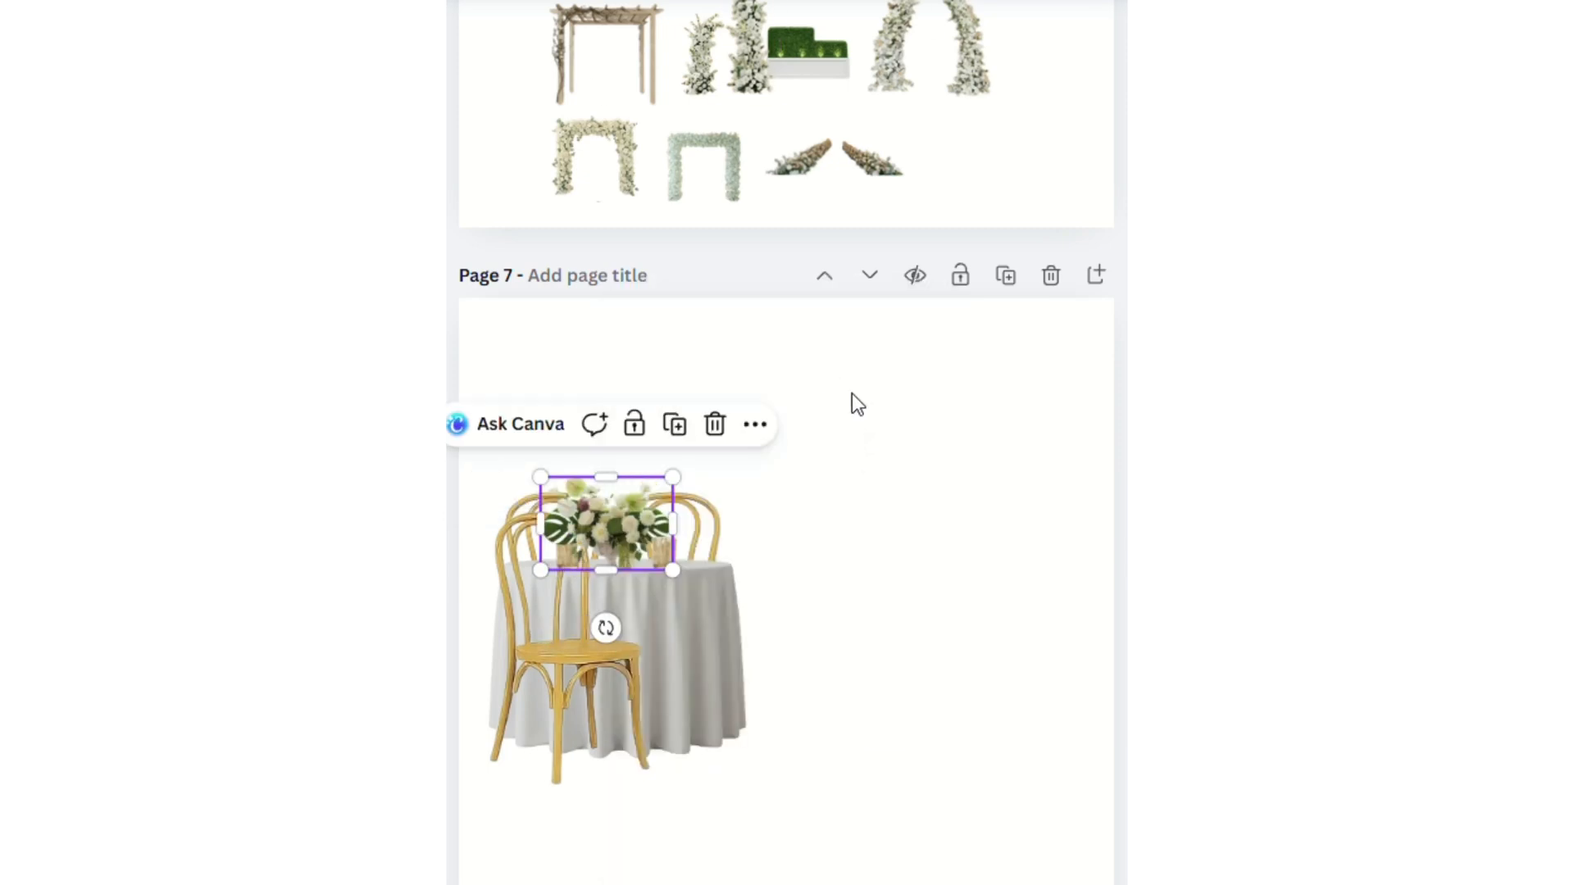
right_click(898, 460)
left_click(976, 616)
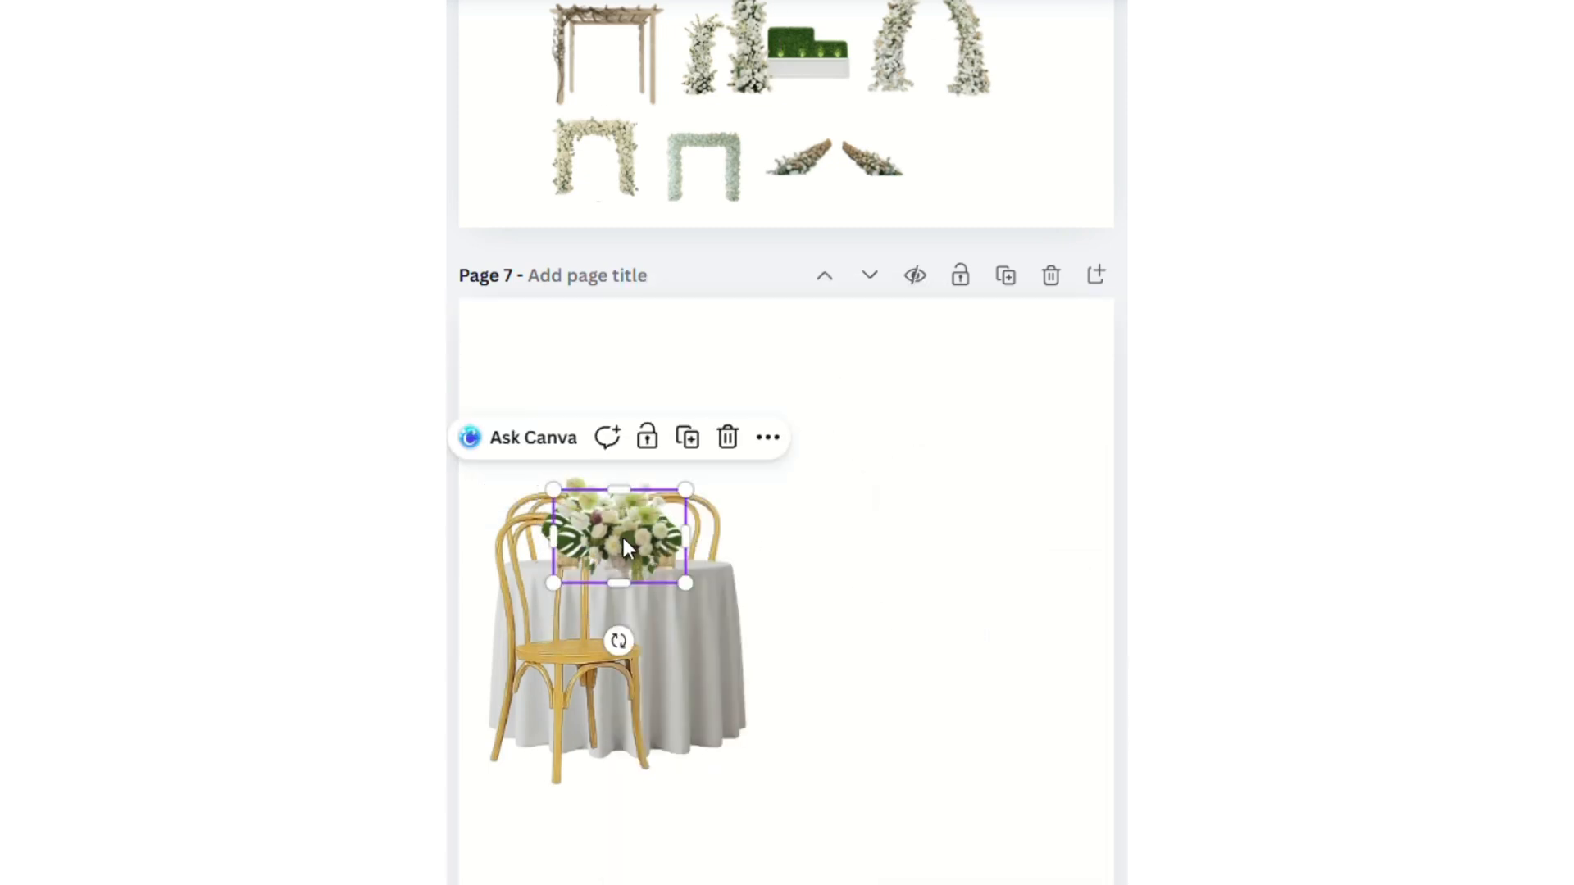
left_click_drag(623, 545, 910, 539)
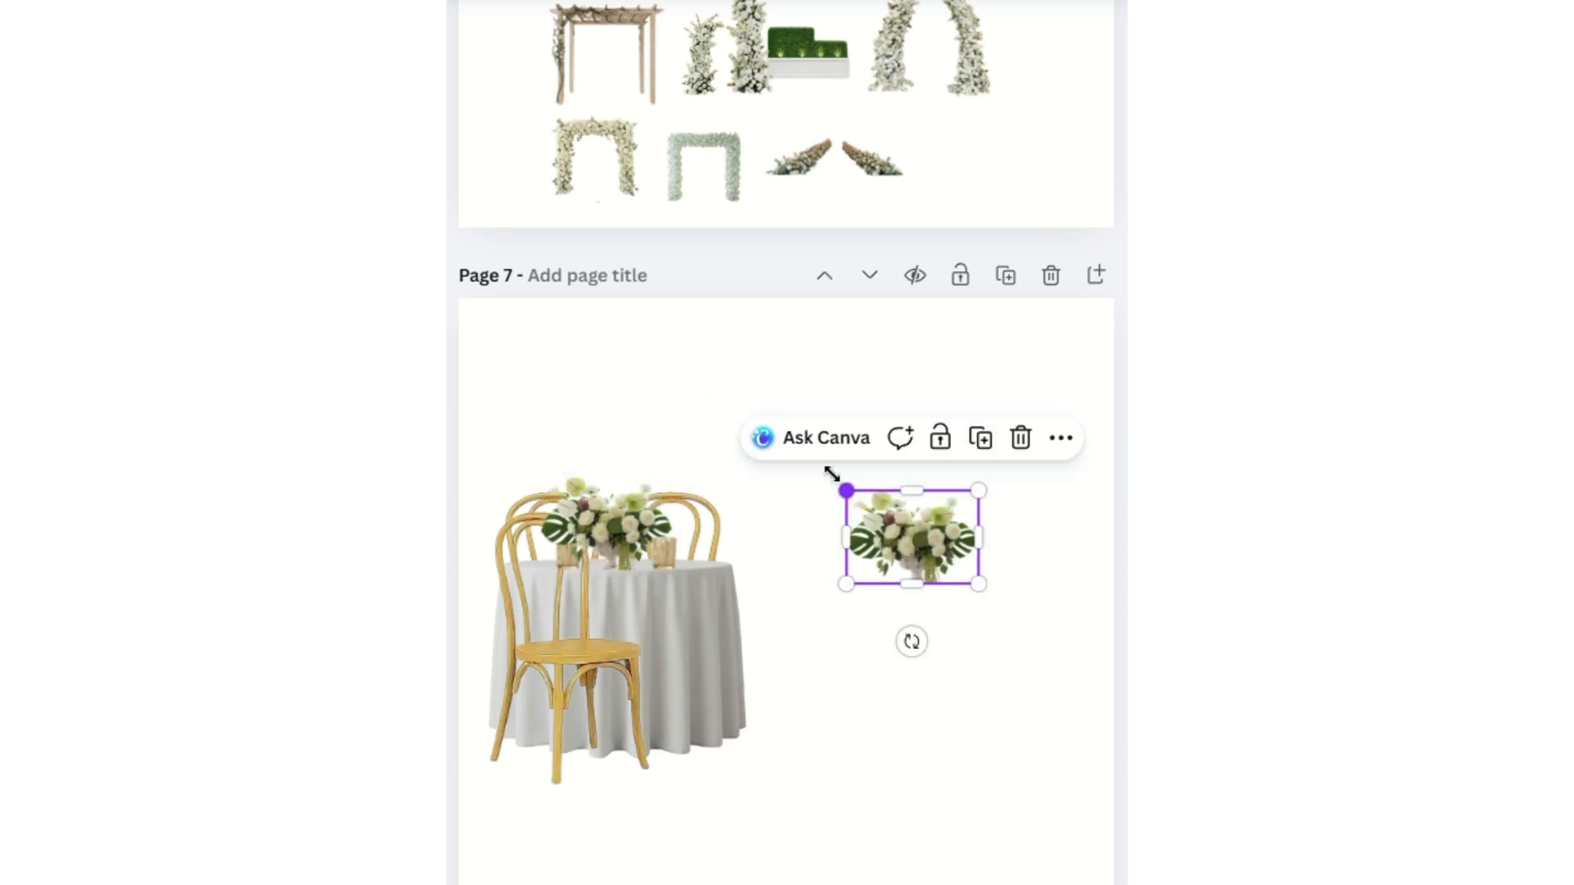
left_click_drag(831, 474, 721, 377)
left_click_drag(861, 513, 953, 592)
Paste a copy of the tabletop votive holder, enlarge it, and place it at the lower left of the large floral arrangement.
left_click(662, 553)
right_click(661, 553)
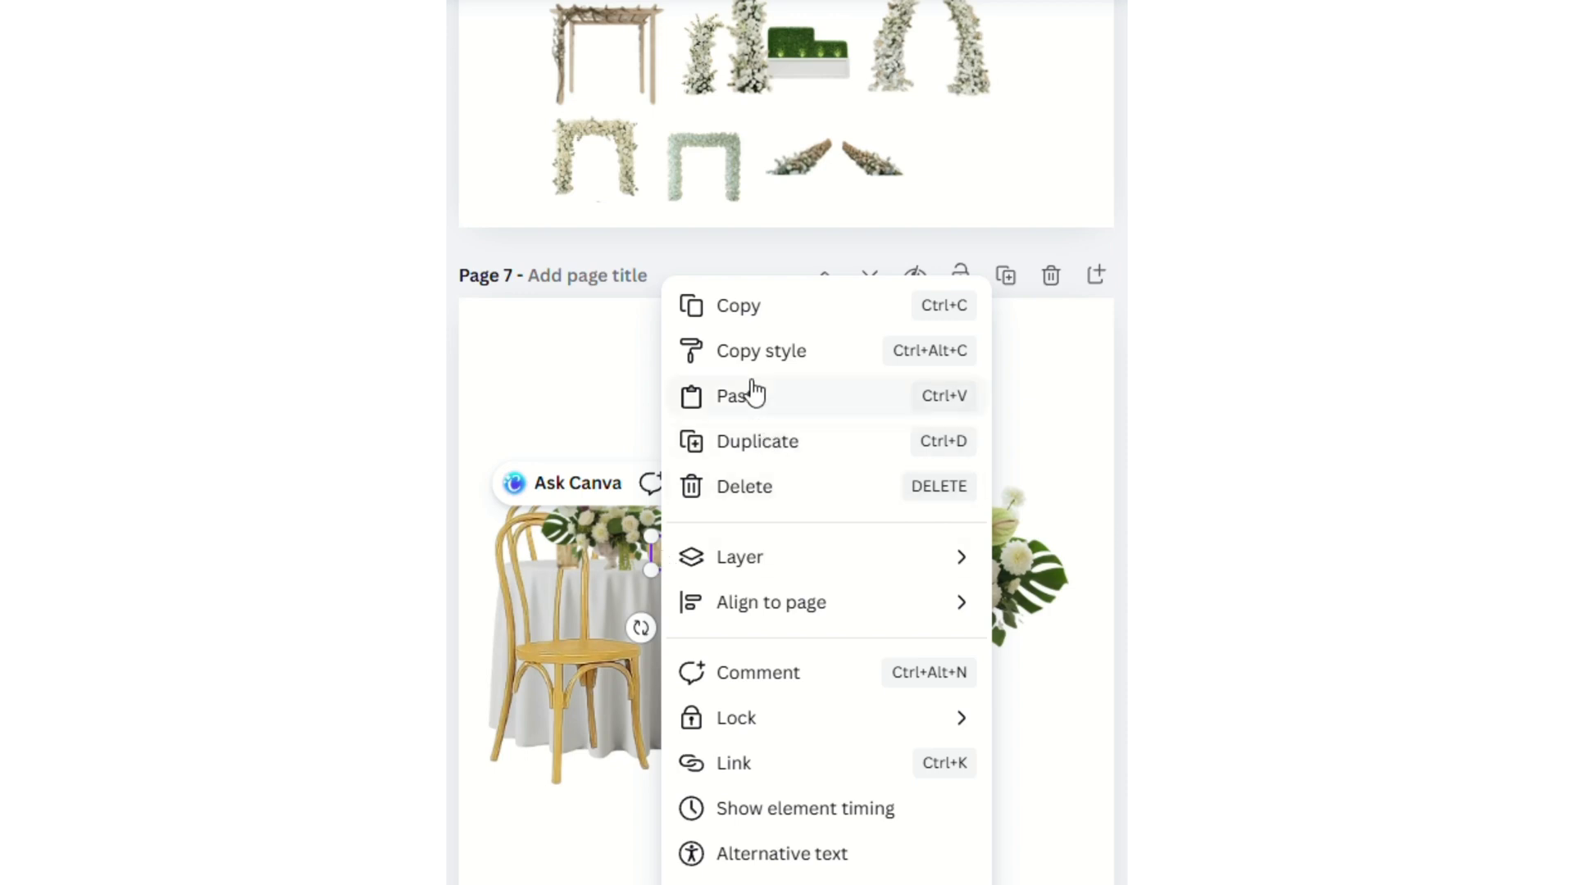
left_click(742, 310)
right_click(810, 663)
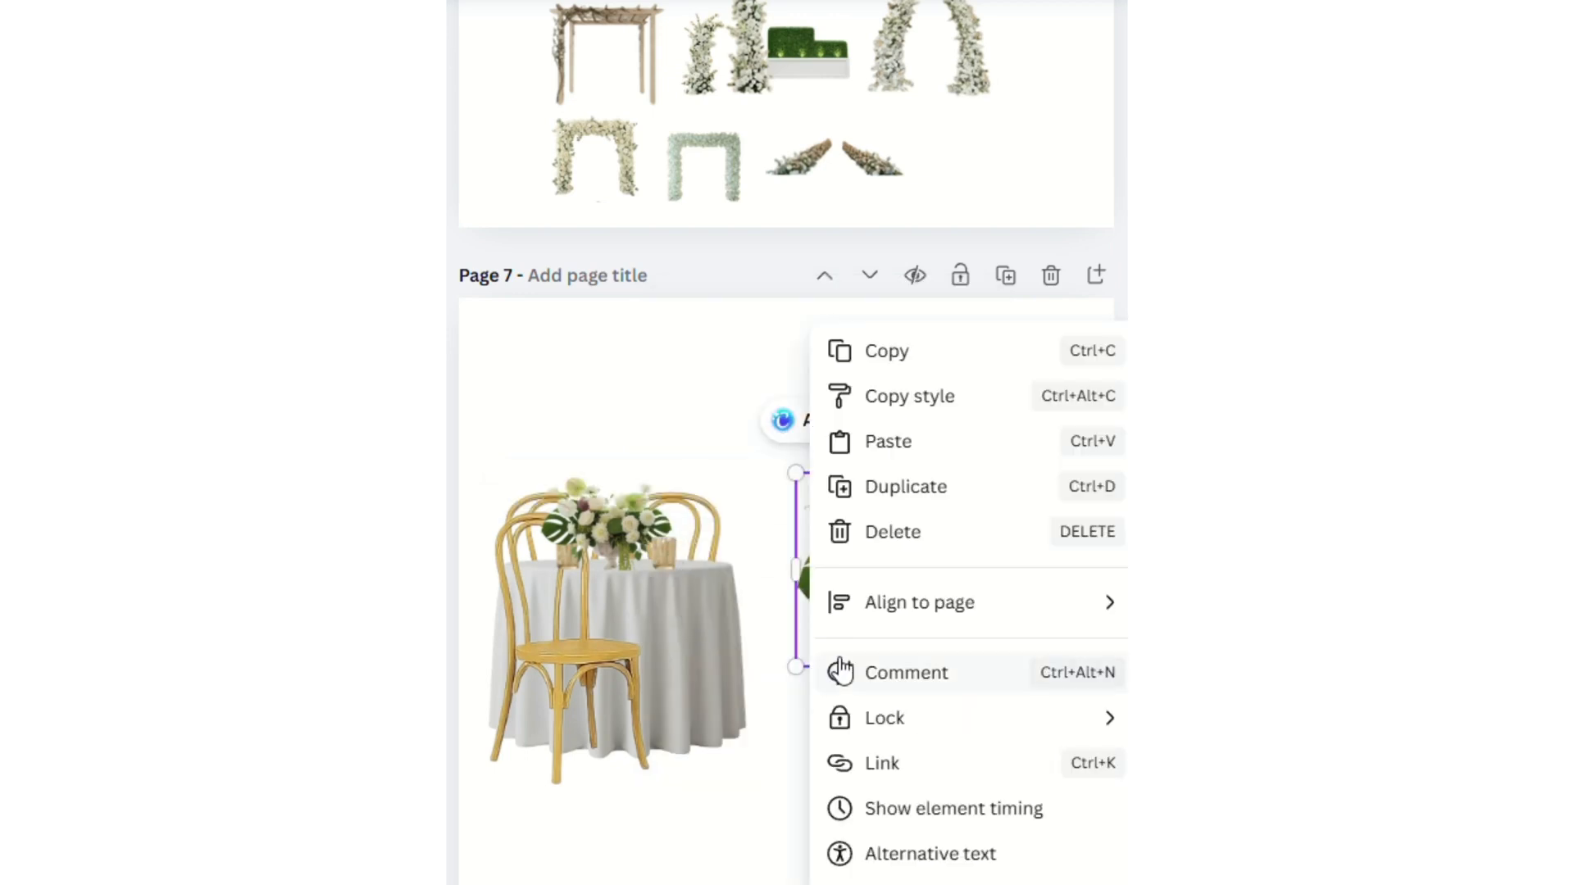
left_click(875, 443)
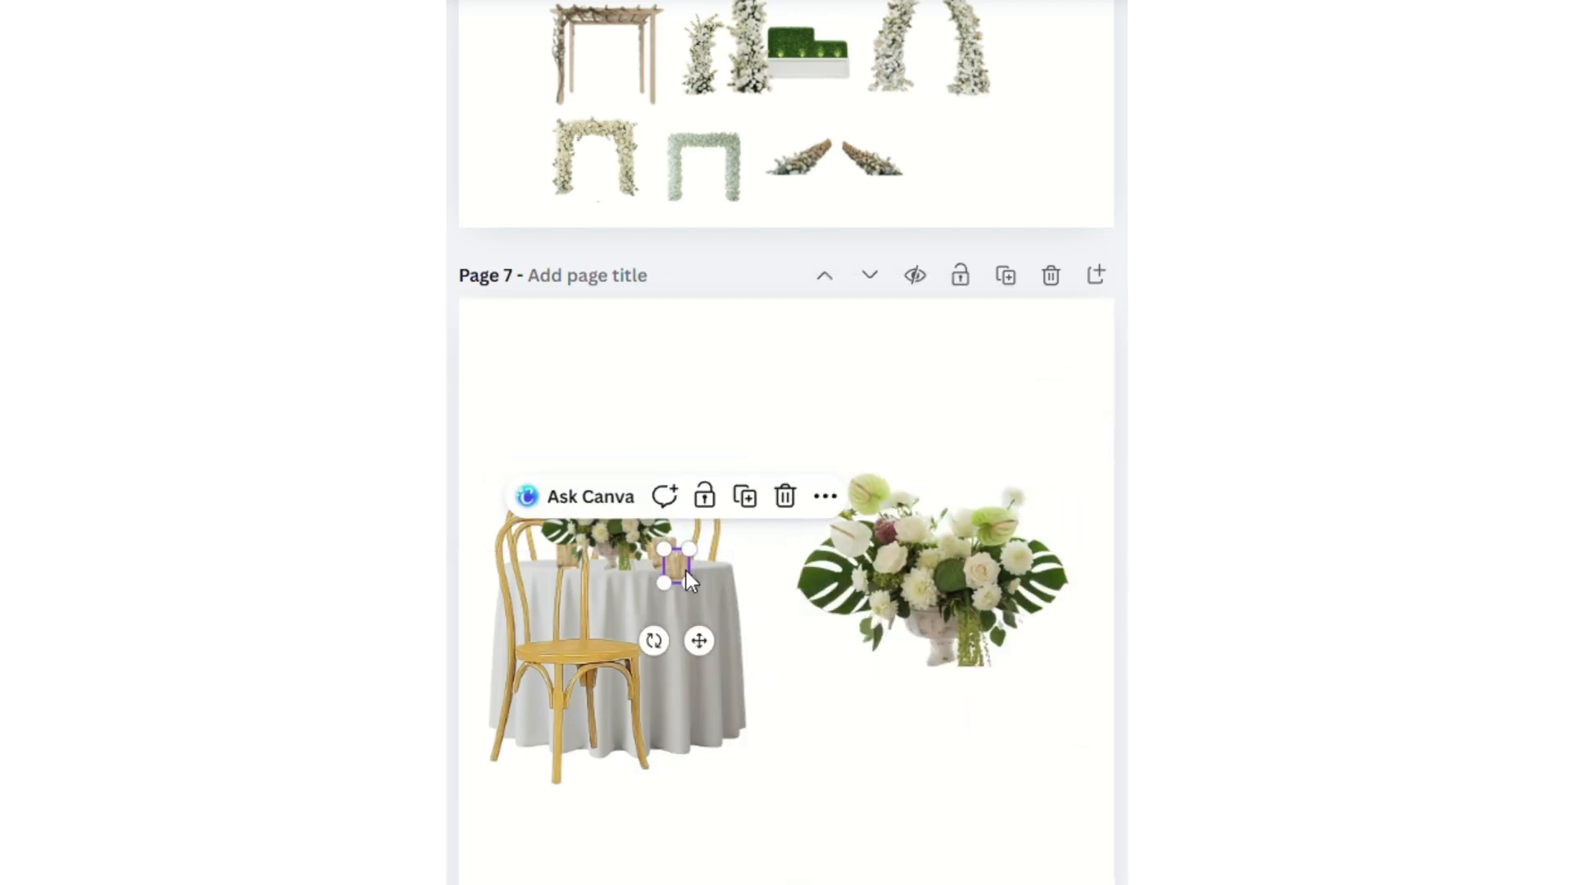
left_click_drag(686, 571, 845, 658)
Paste another votive holder, enlarge it to match, place it at the large arrangement's lower right, and move the spare copy off the tabletop.
right_click(838, 655)
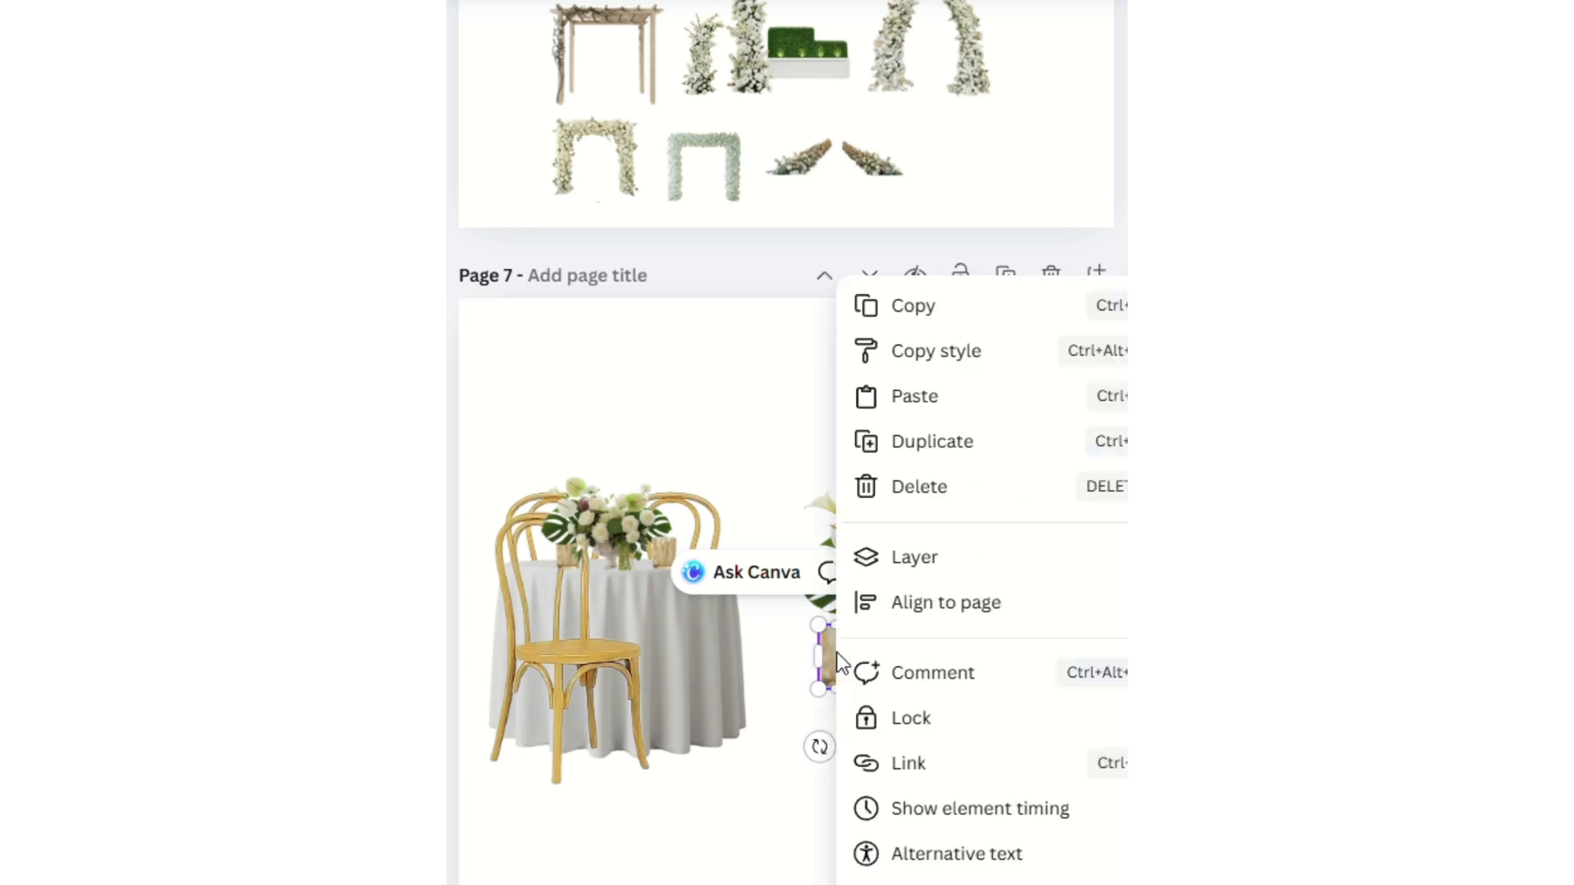
left_click(924, 399)
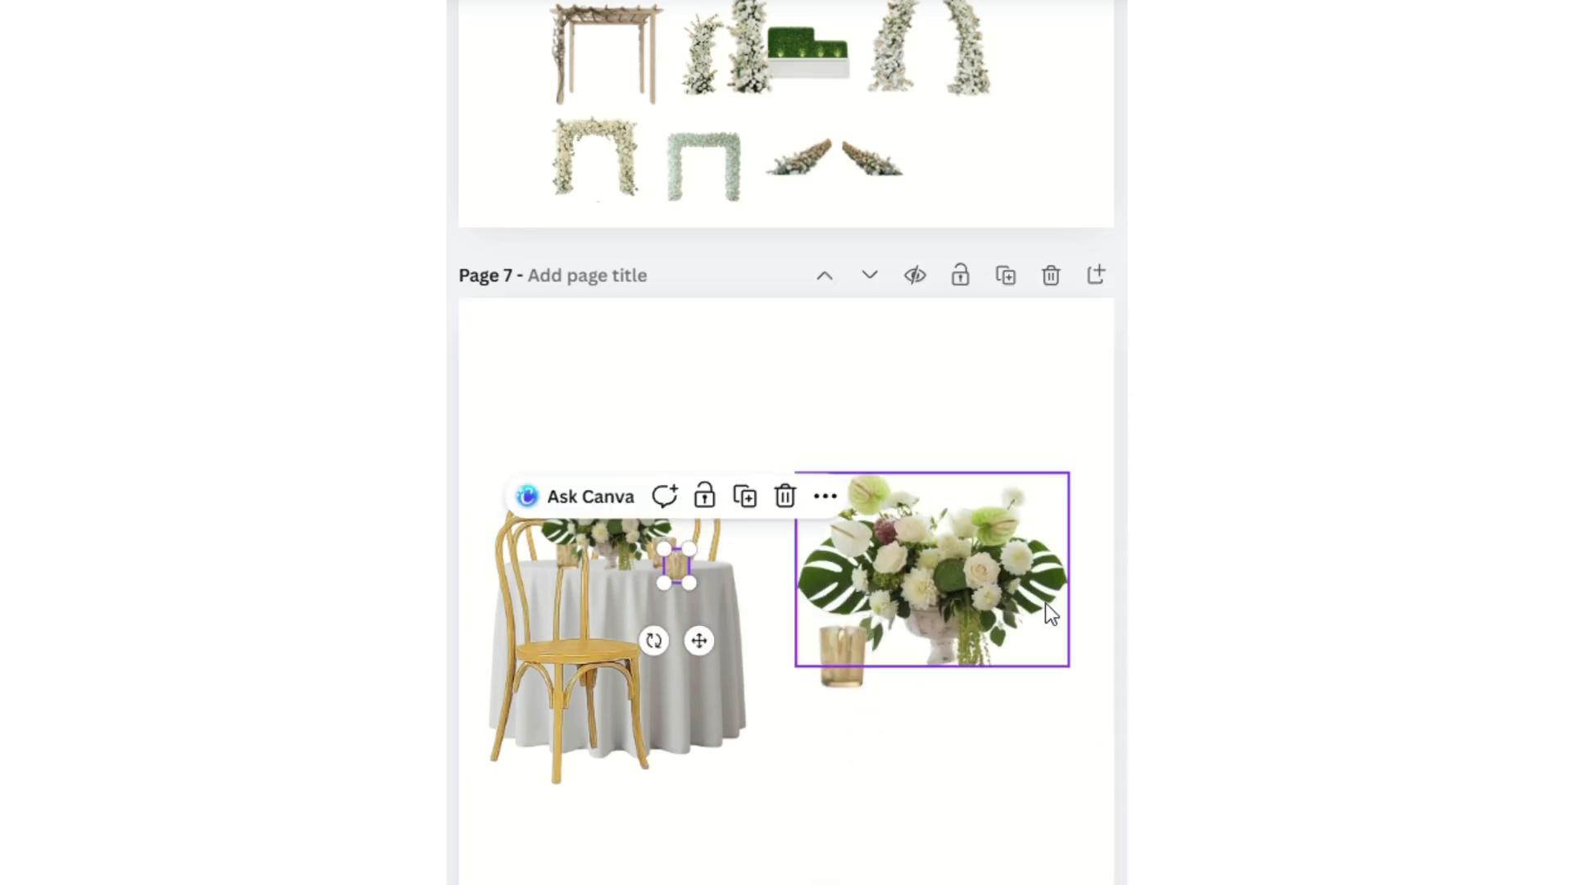
right_click(1049, 656)
left_click(1102, 439)
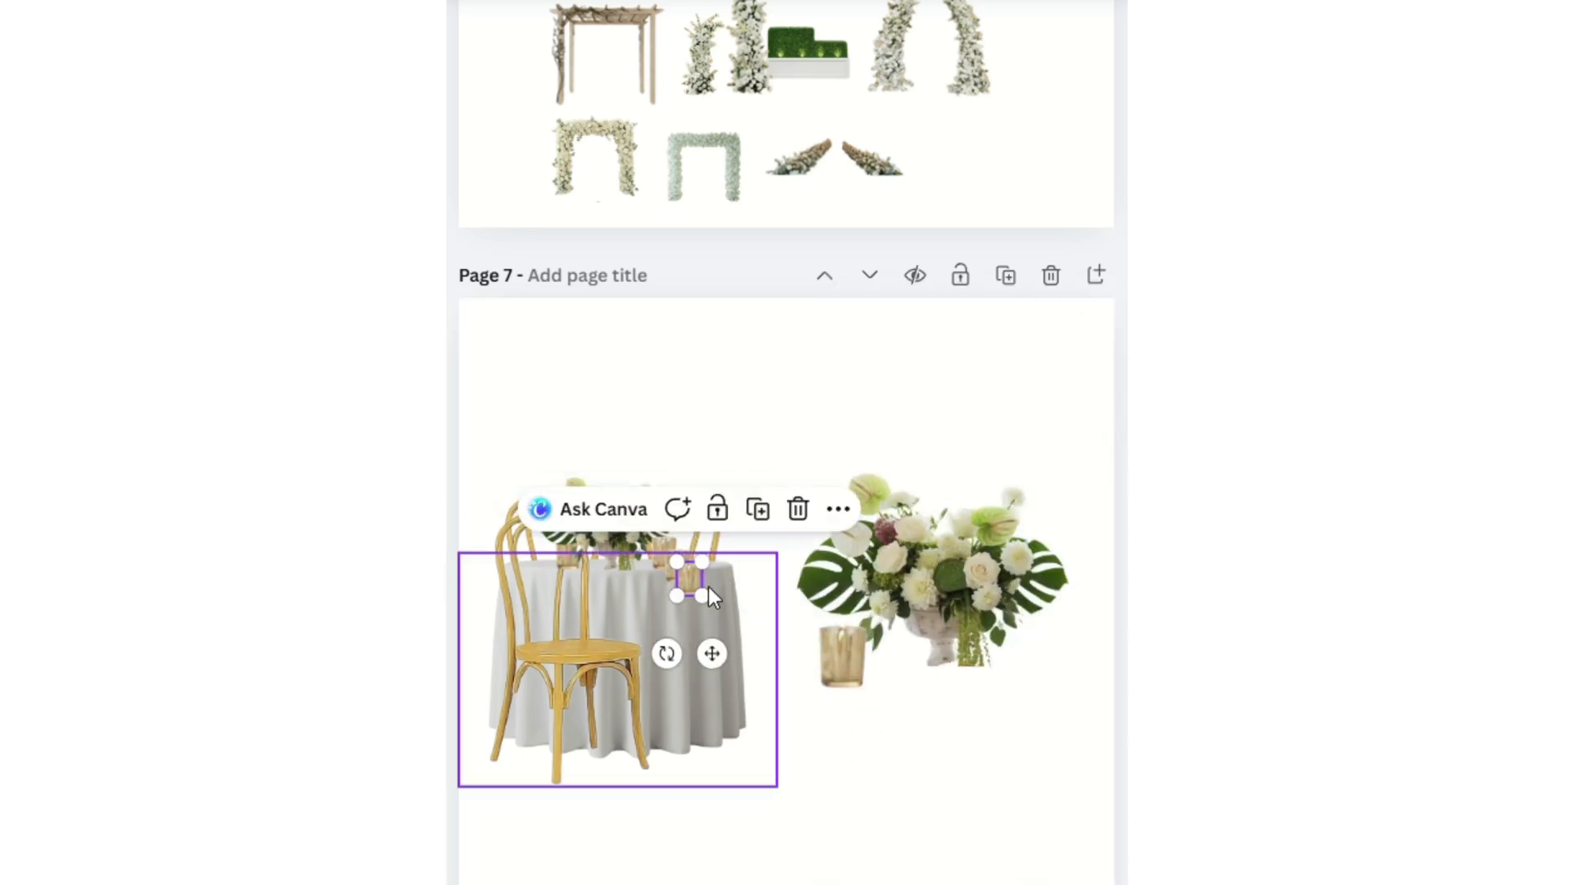
mouse_move(710, 563)
left_mouse_down()
mouse_move(729, 529)
mouse_move(716, 577)
left_mouse_up()
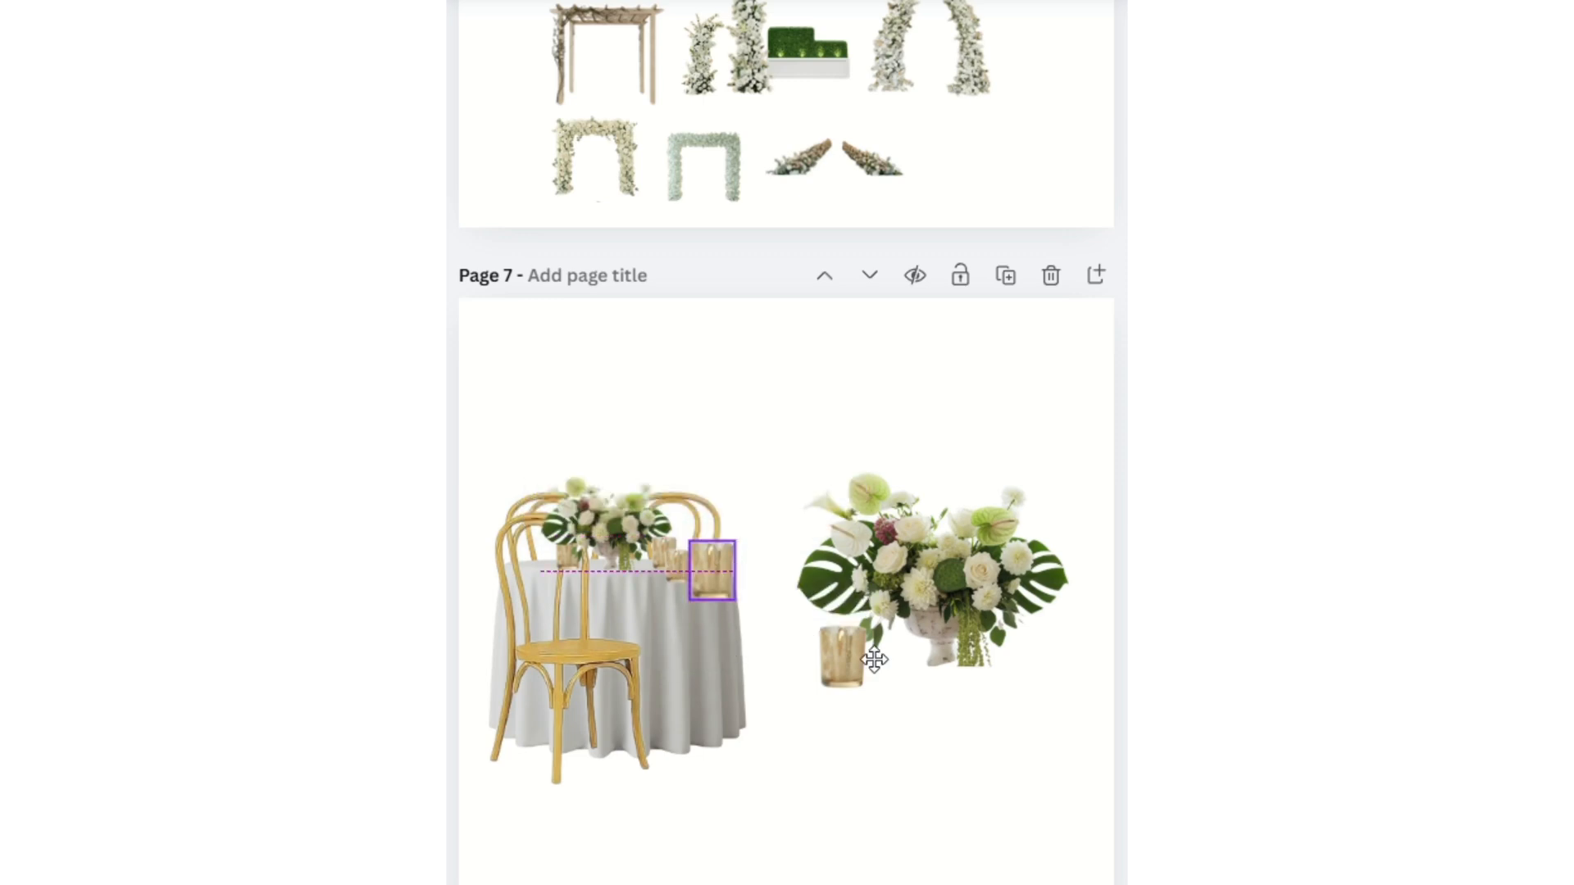
left_click_drag(873, 659, 1022, 666)
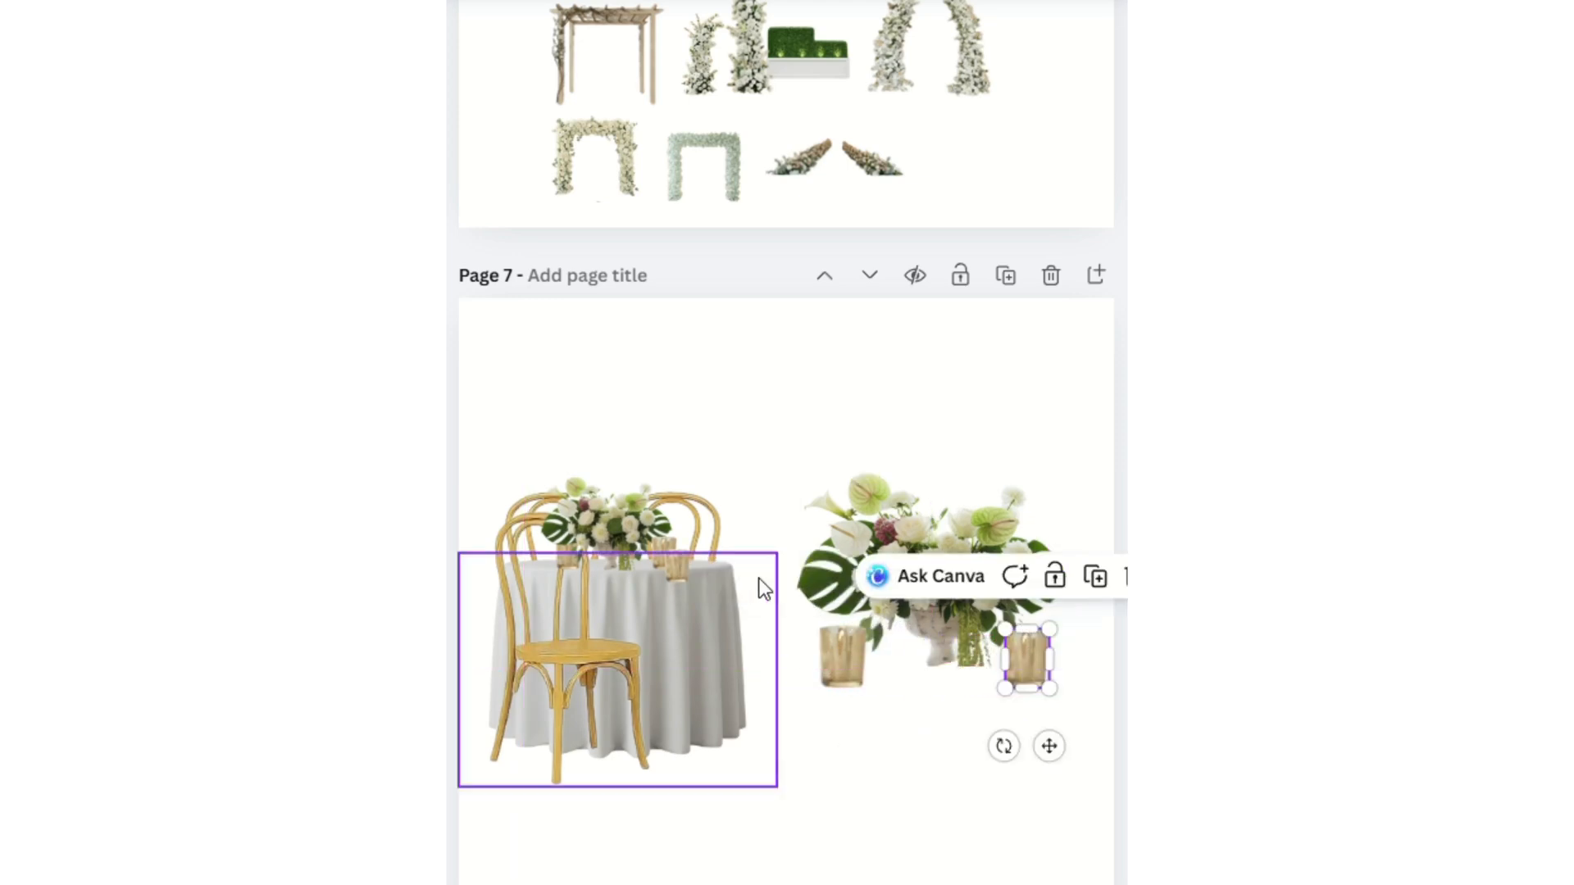
left_click(677, 563)
left_click_drag(677, 563, 924, 681)
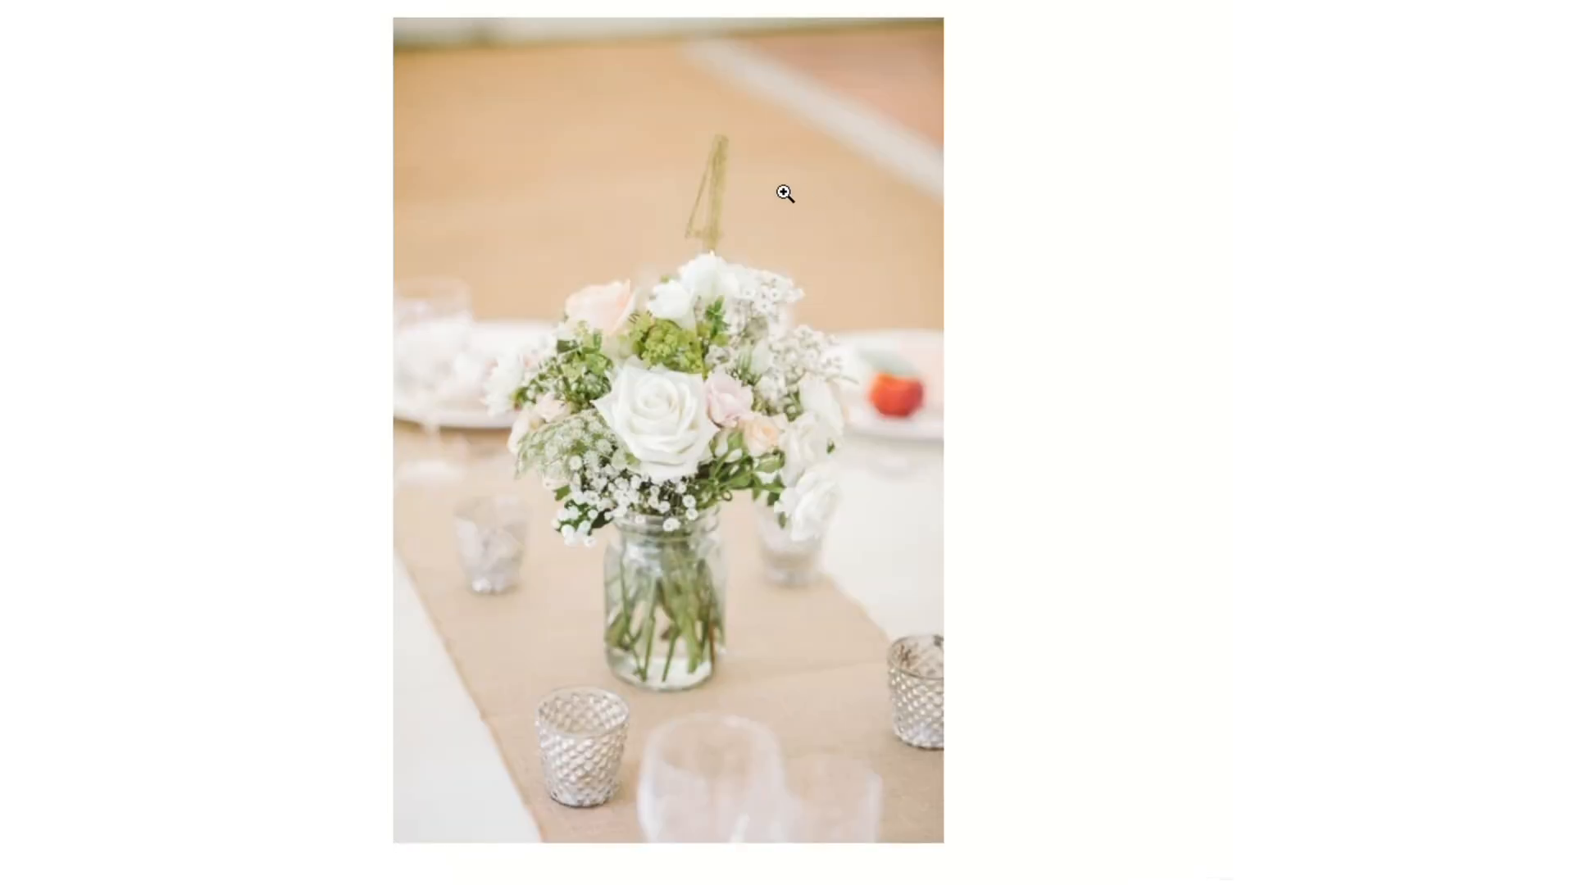
Copy the photo of the white rose bouquet in a glass jar and paste it onto the page with the finished table setup.
right_click(782, 193)
left_click(887, 287)
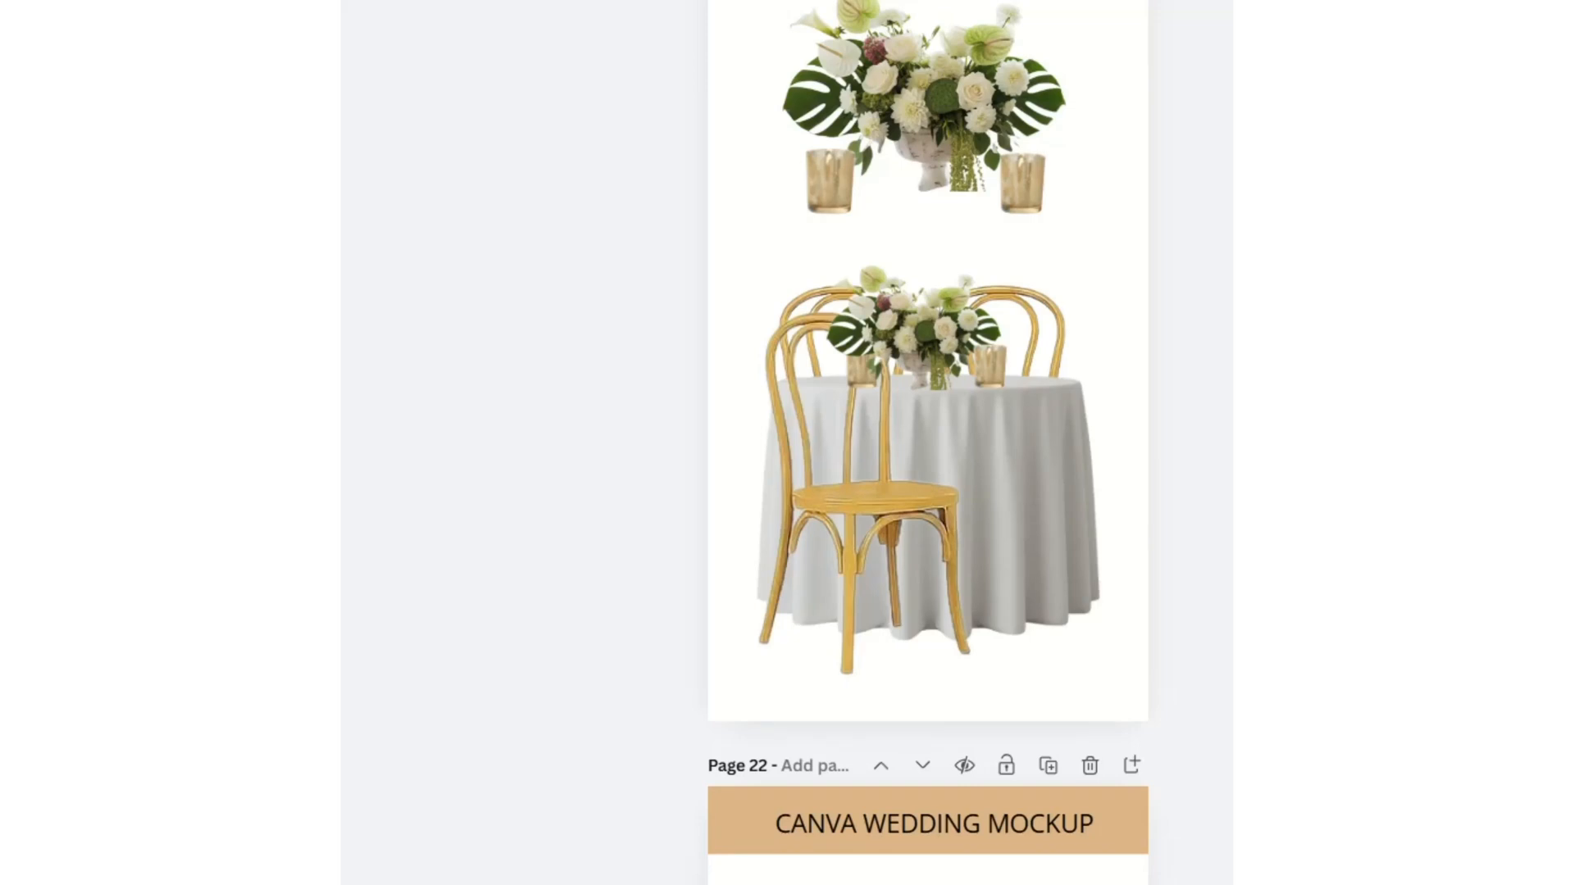
right_click(932, 236)
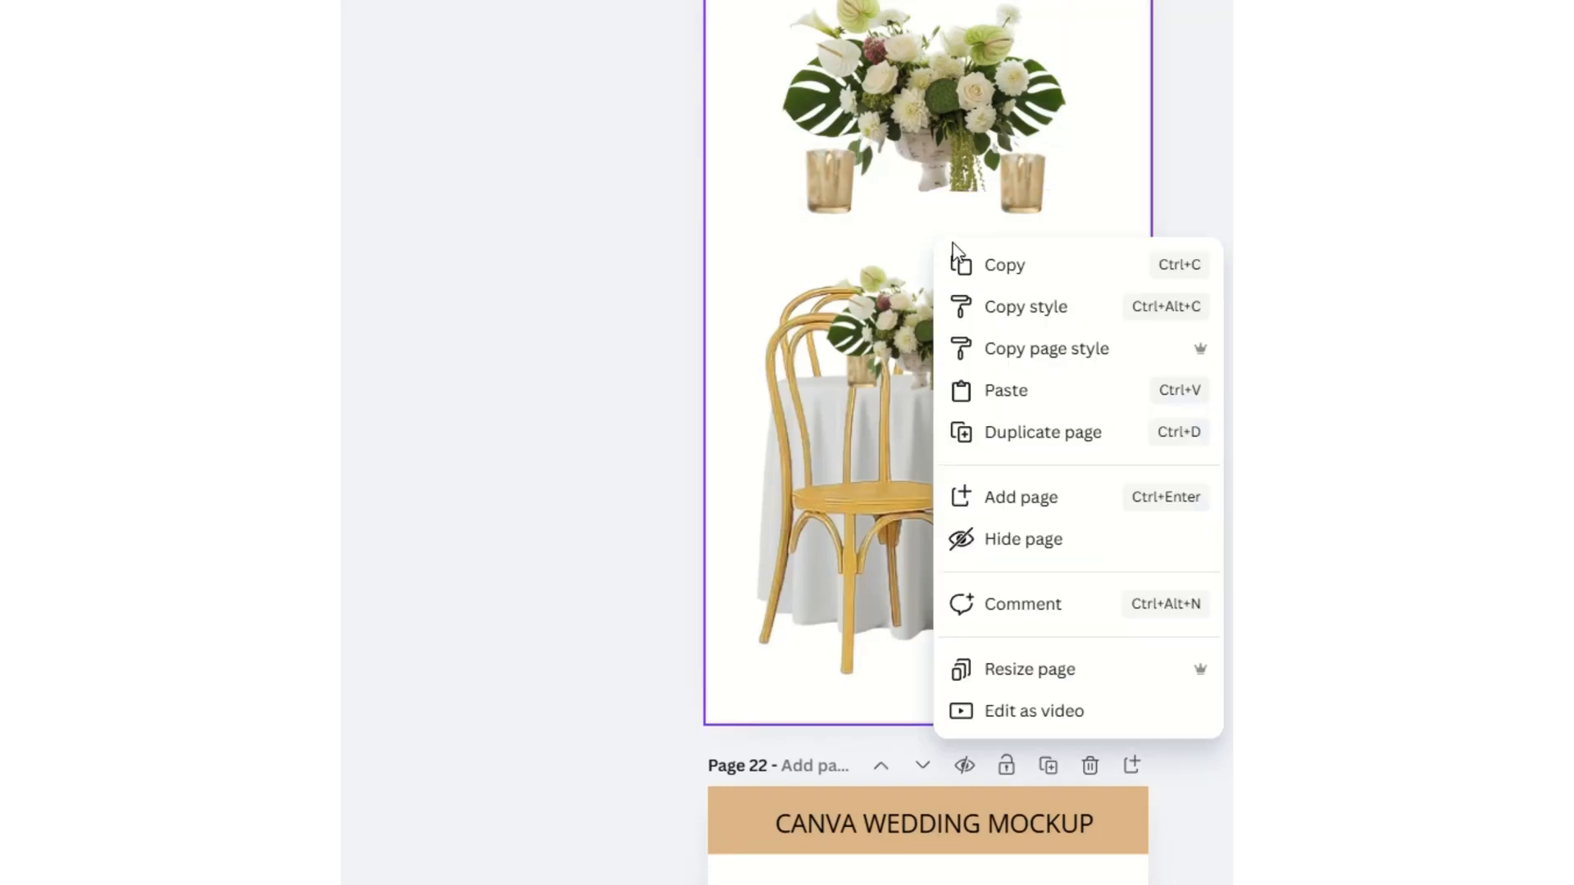
left_click(1005, 390)
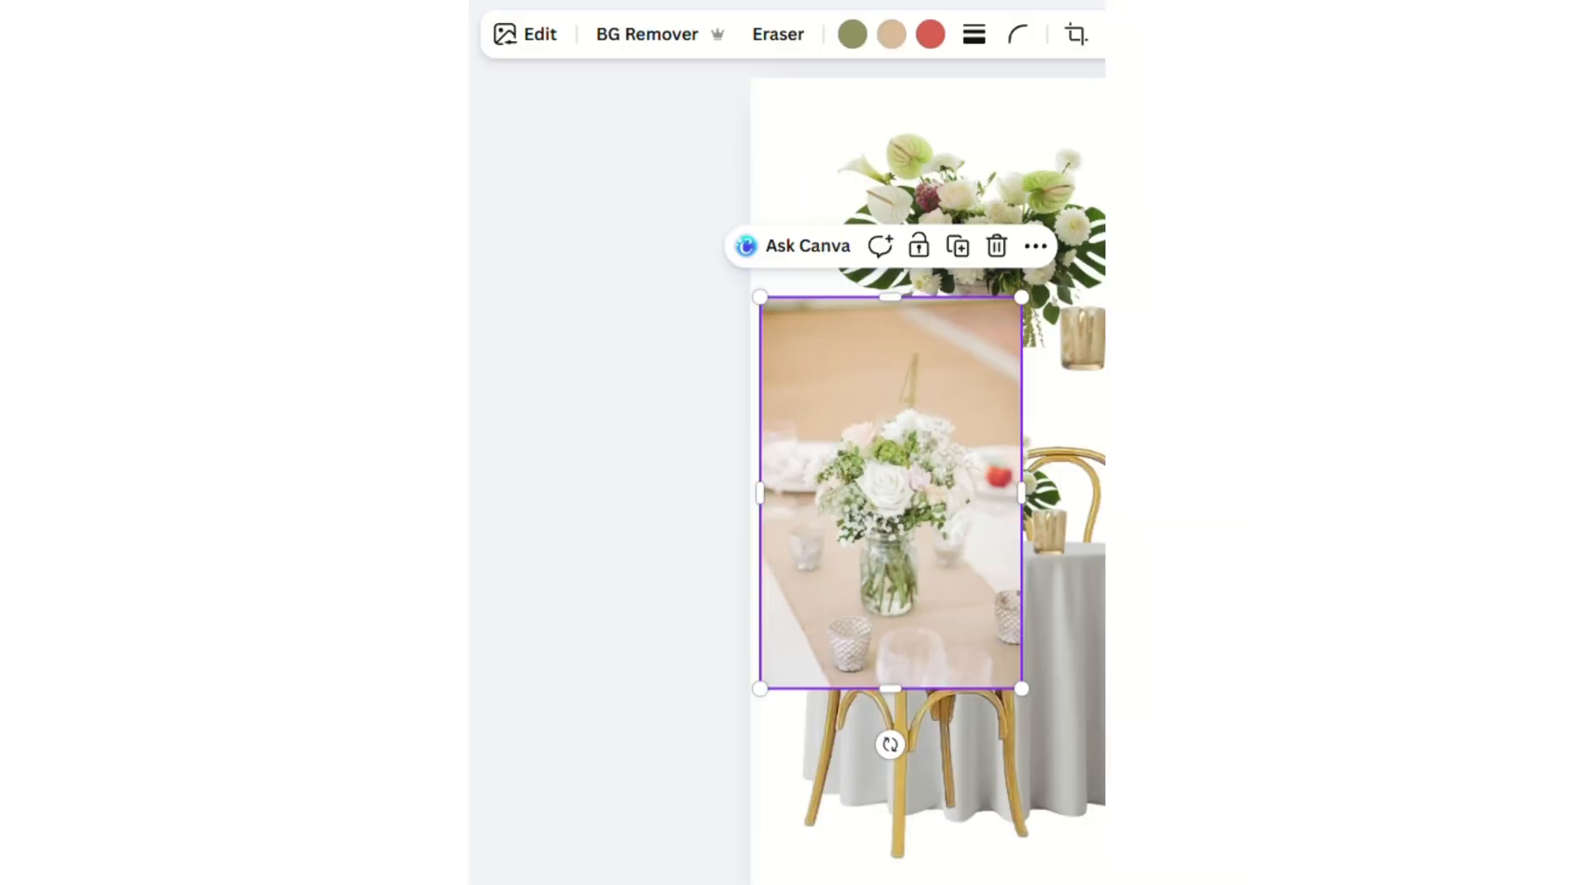
Remove the background from the bouquet photo and position the cut-out bouquet over the table's floral centerpiece.
left_click(653, 34)
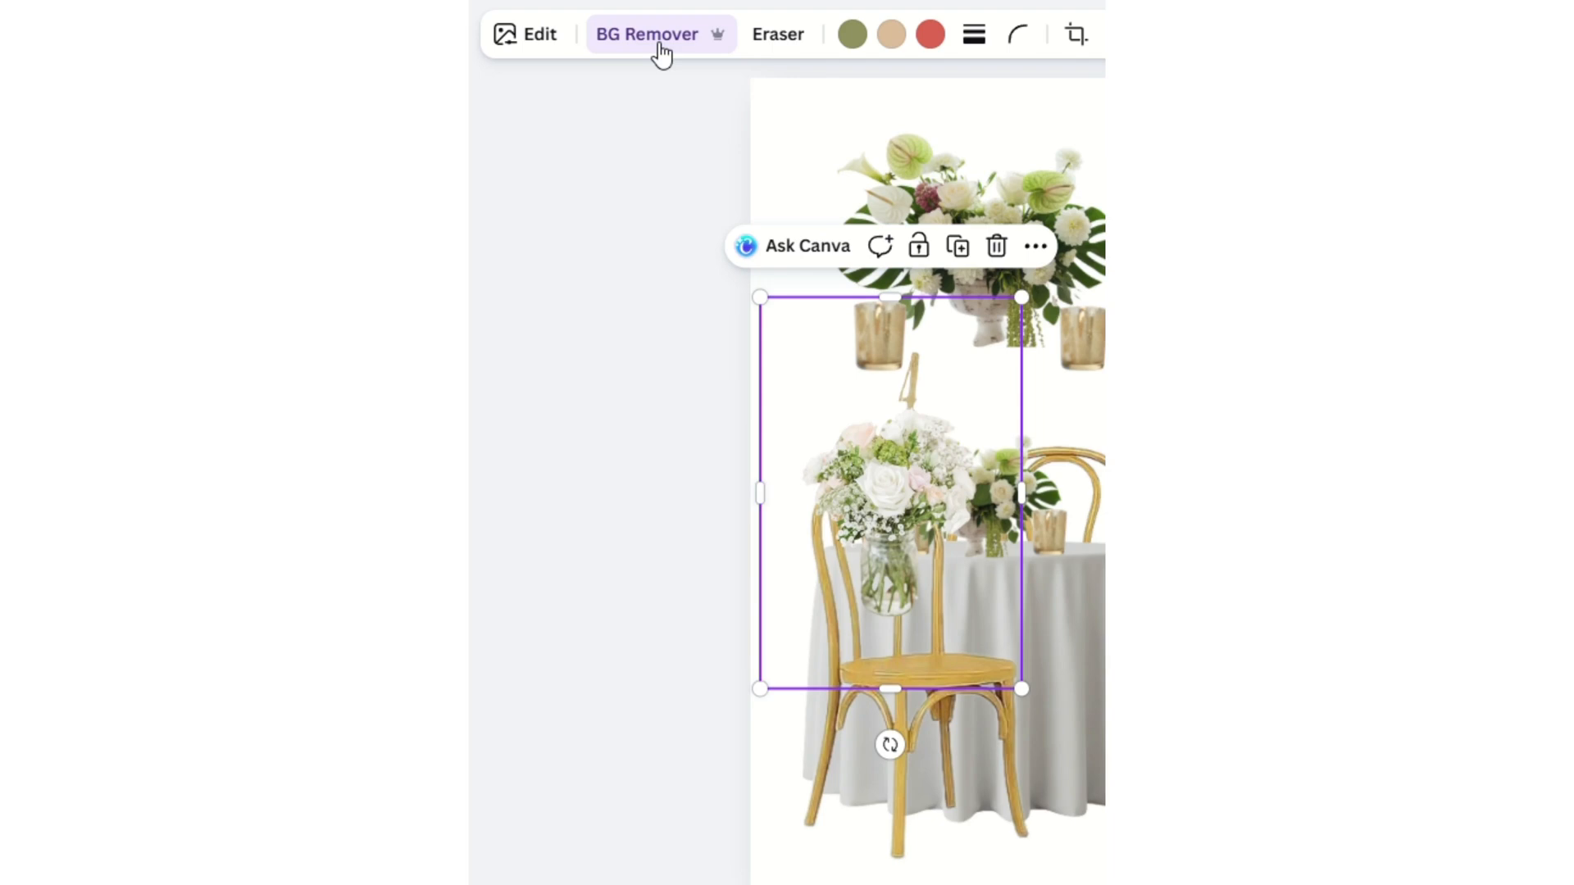
left_click_drag(884, 490, 981, 434)
key("Escape")
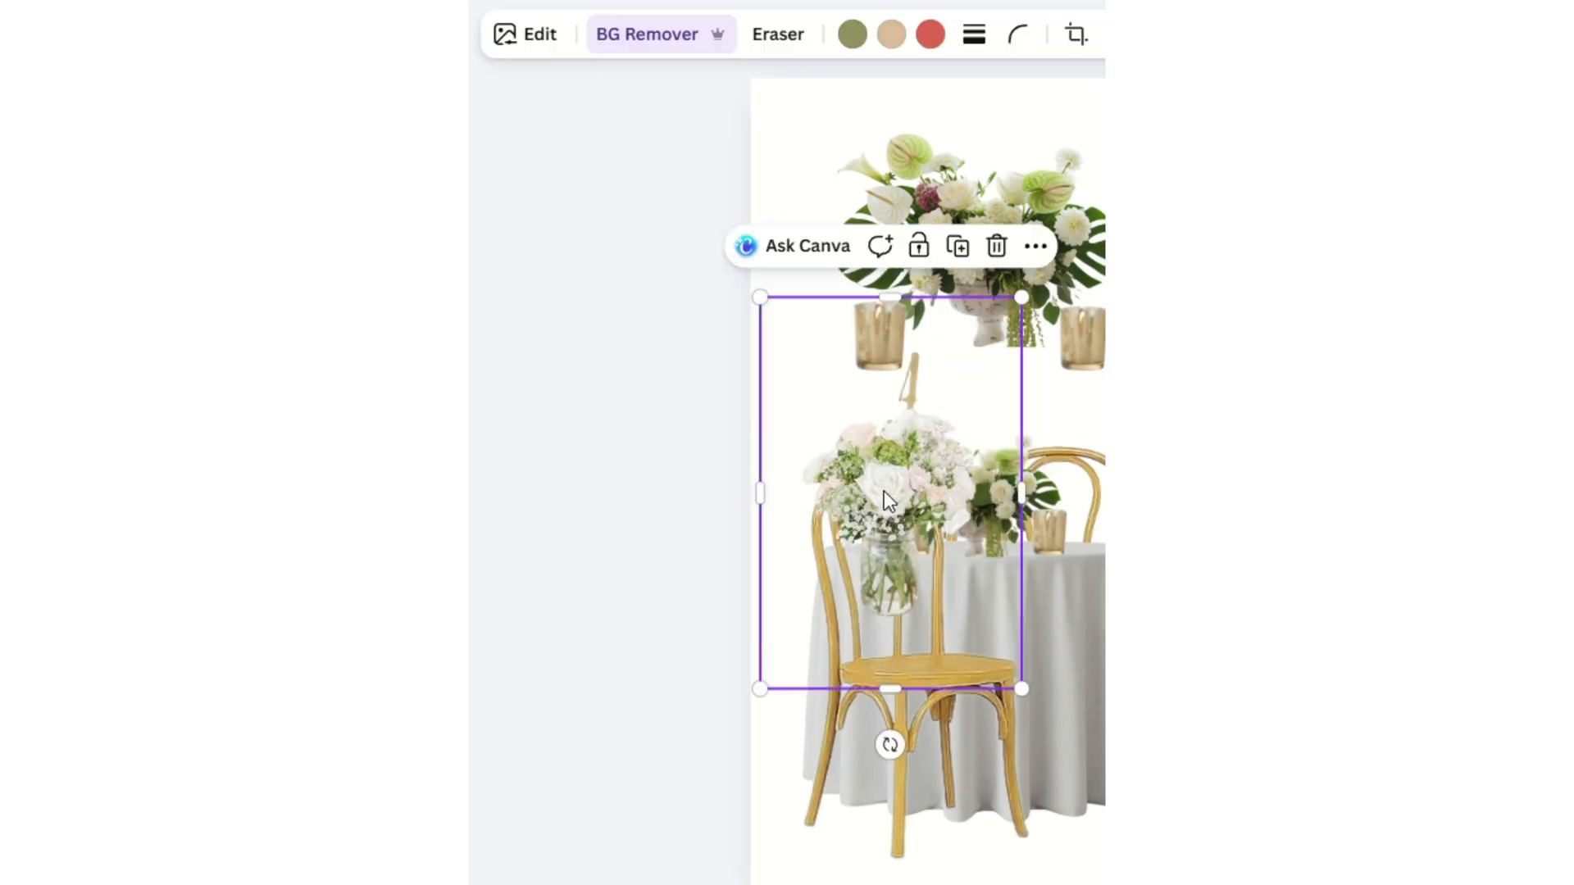
left_click_drag(884, 490, 981, 435)
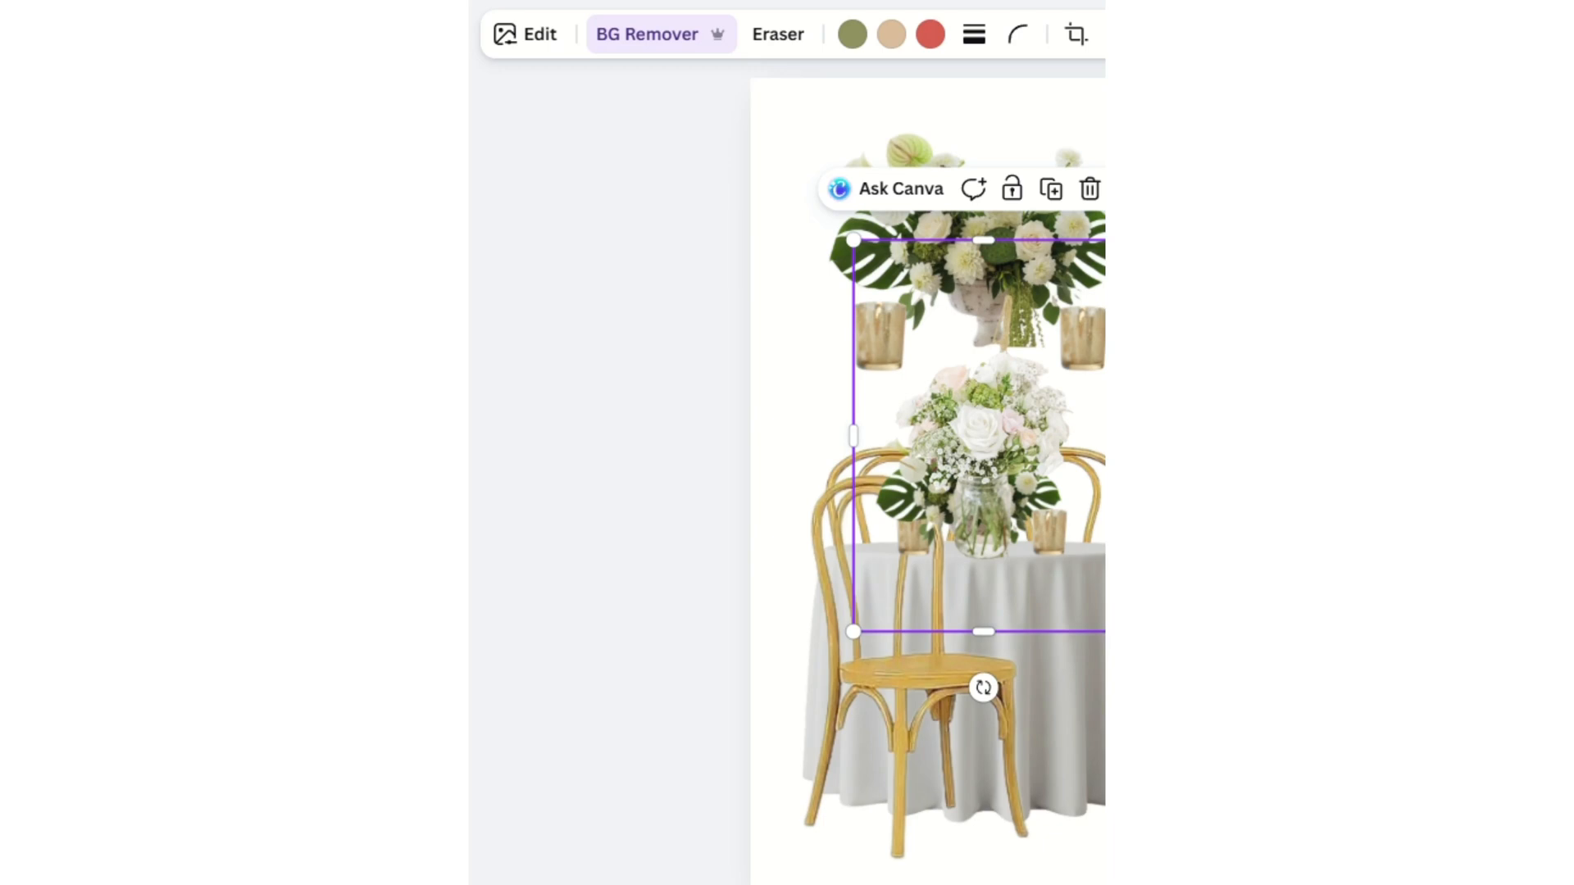
key("Escape")
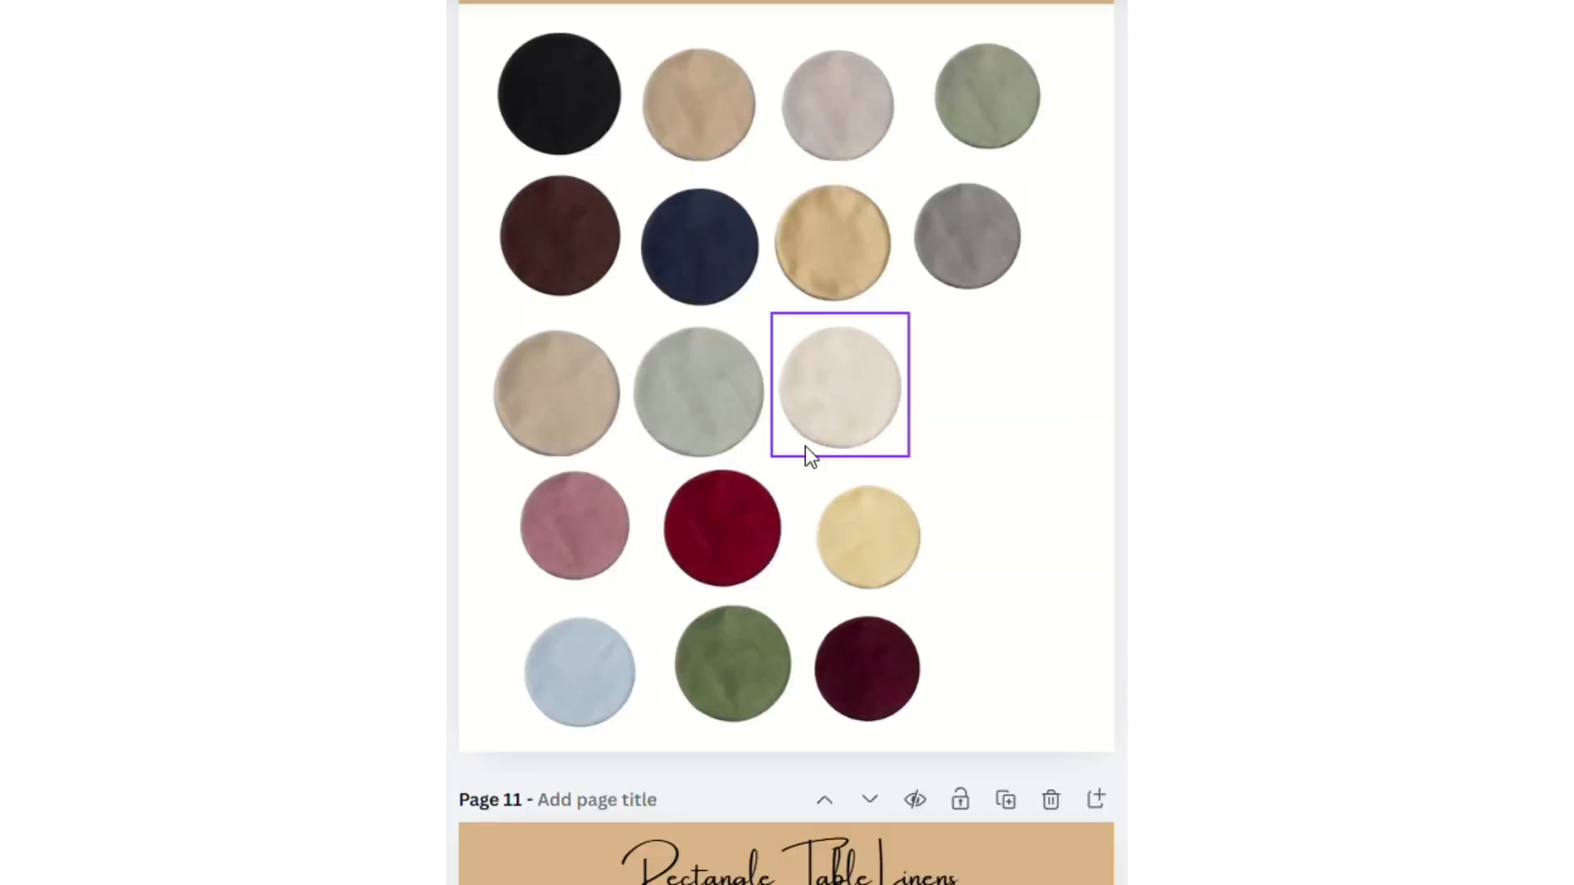
Copy the cream round linen in the third row of the round linens page and paste it onto blank page 8.
left_click(839, 415)
right_click(841, 413)
left_click(899, 352)
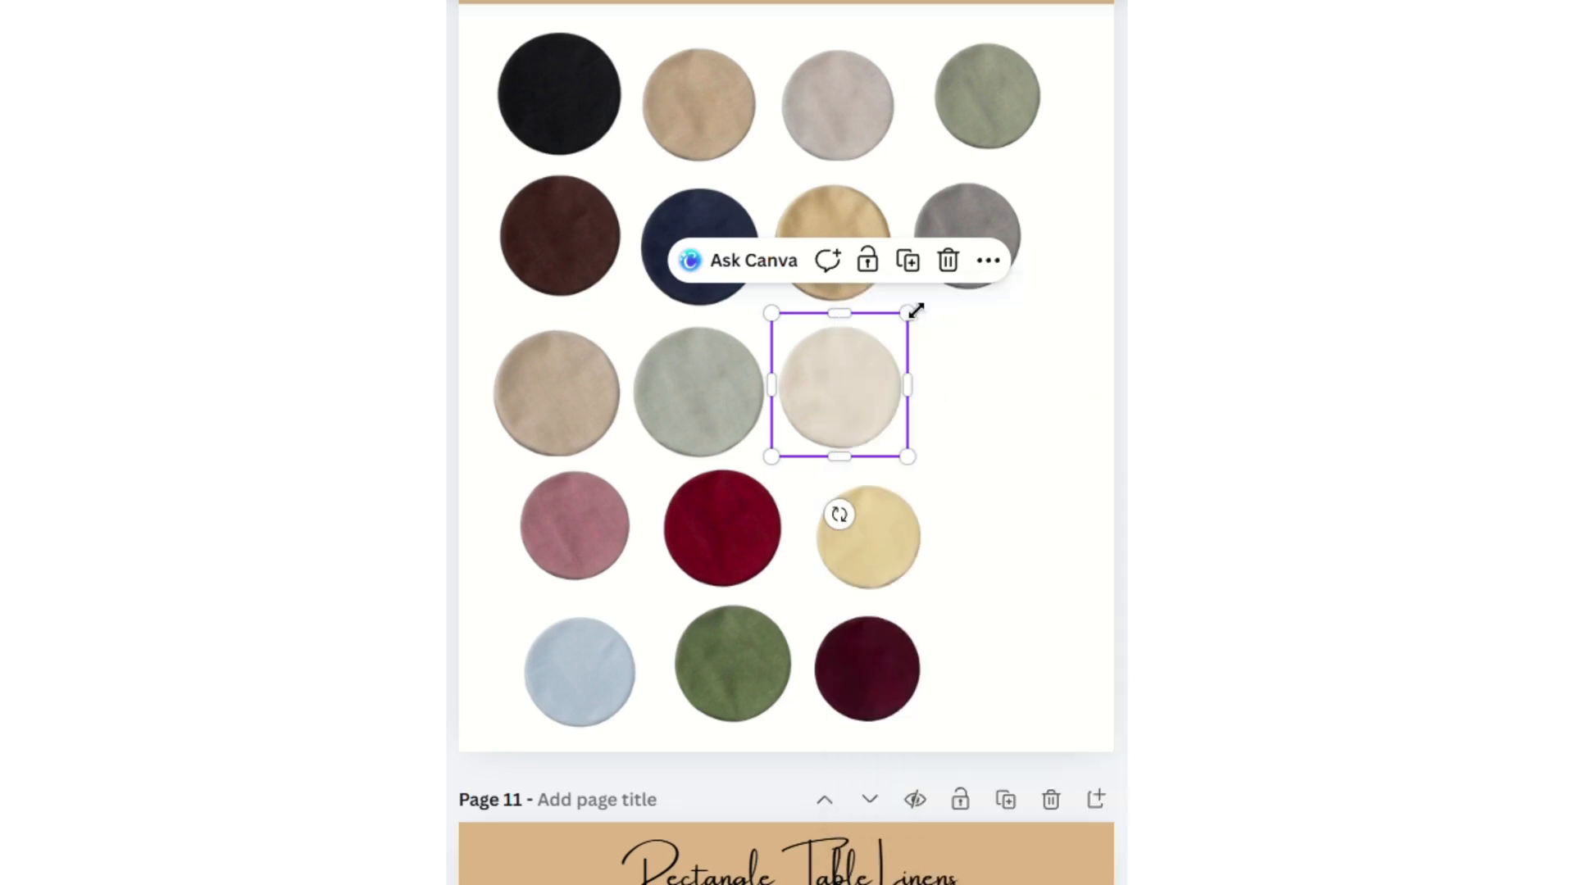
scroll(691, 459, "up", 20)
scroll(692, 458, "up", 12)
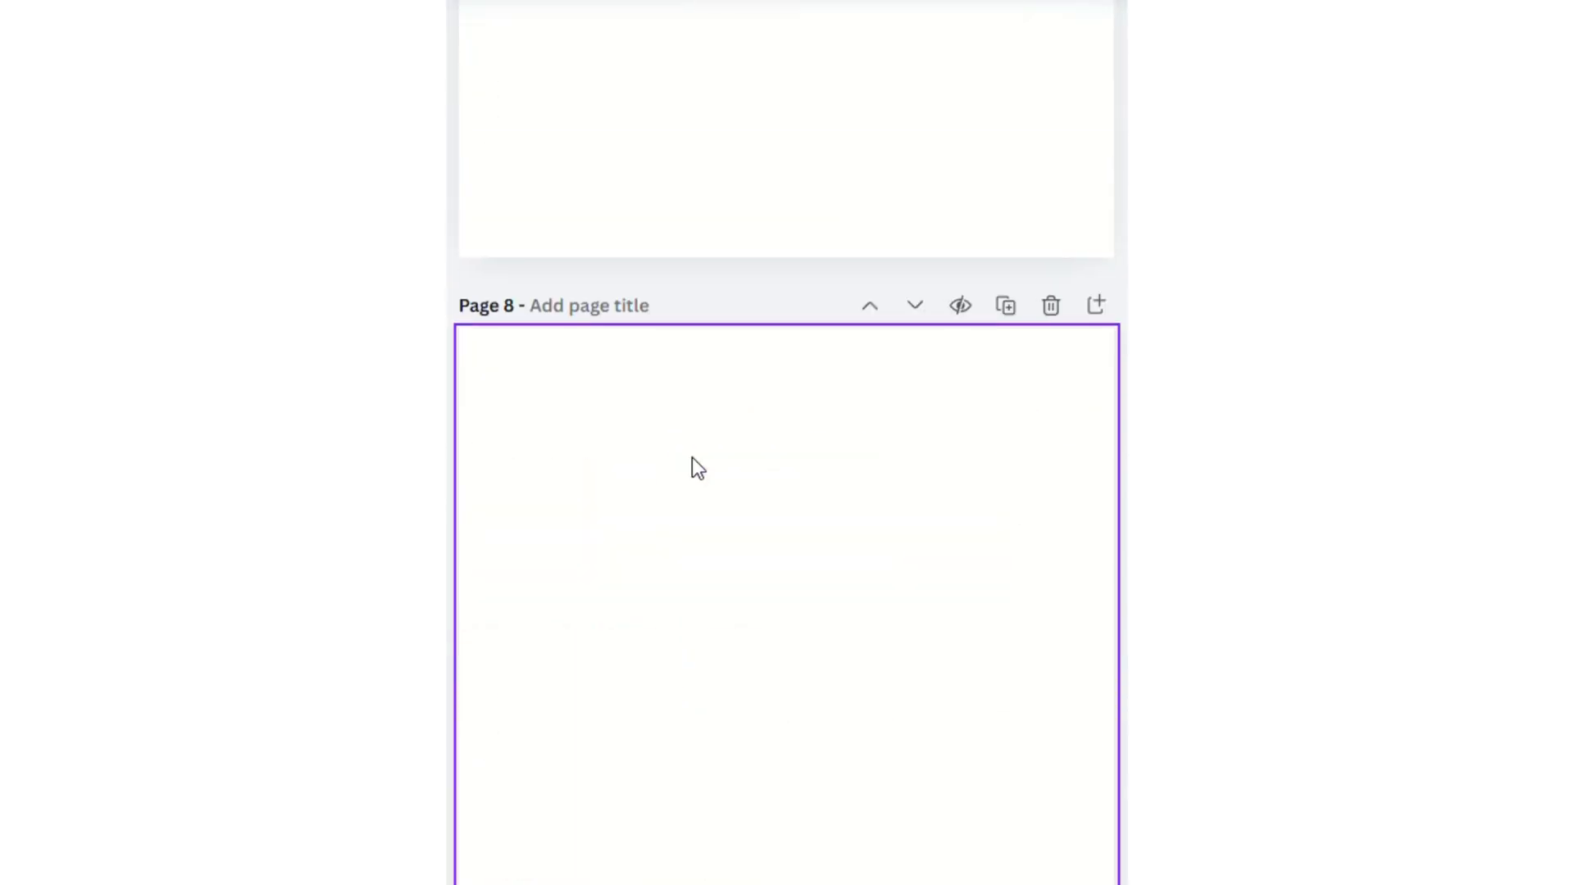
scroll(692, 459, "down", 4)
scroll(690, 466, "up", 6)
scroll(690, 466, "down", 6)
right_click(585, 302)
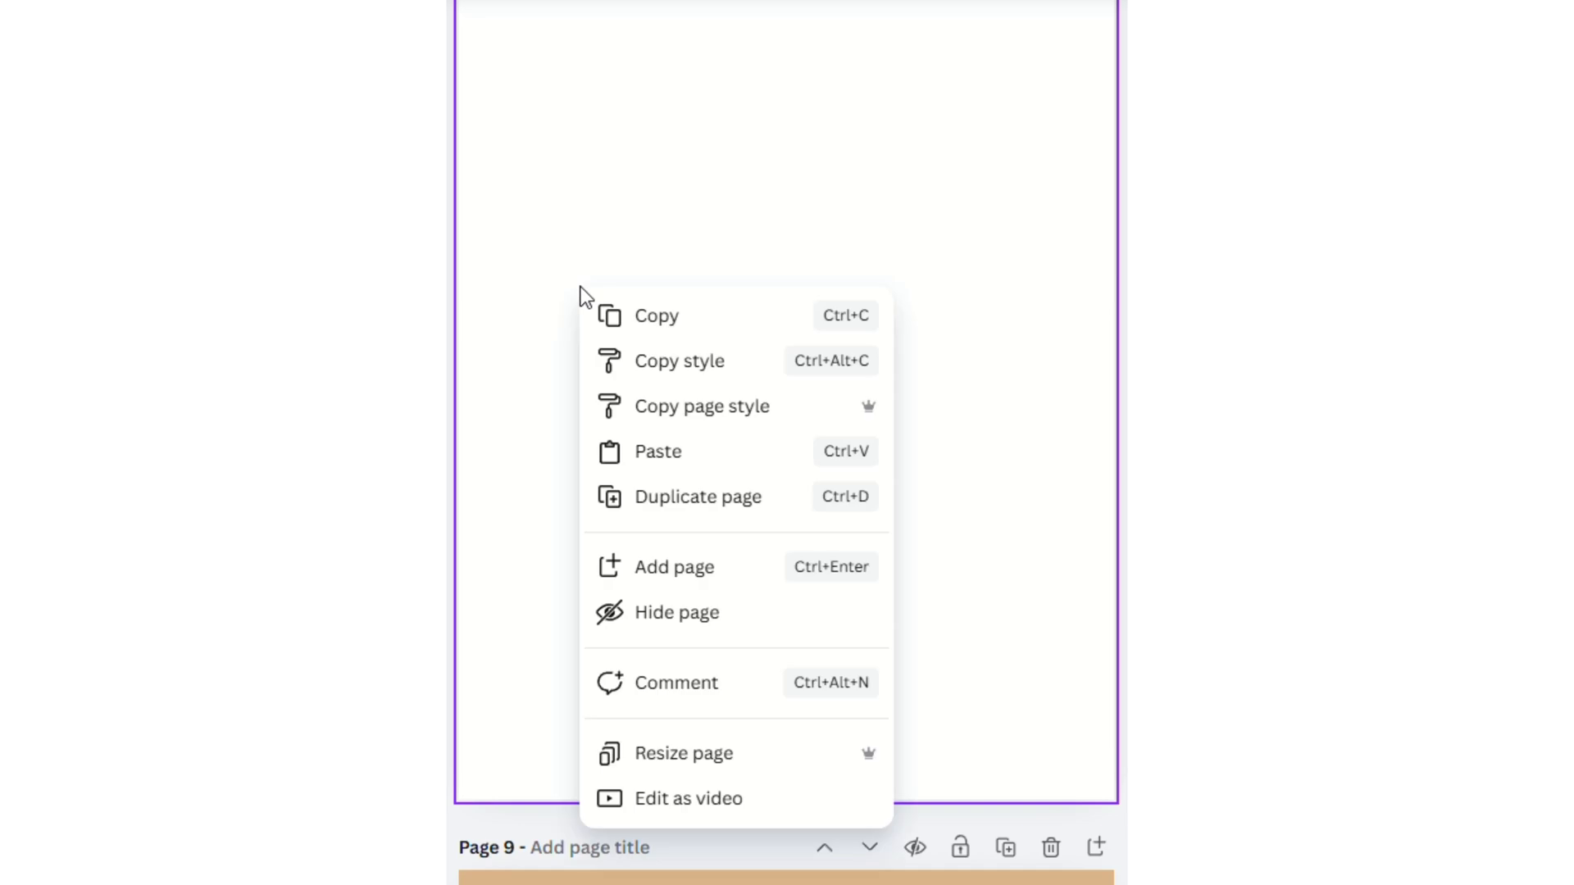
left_click(654, 448)
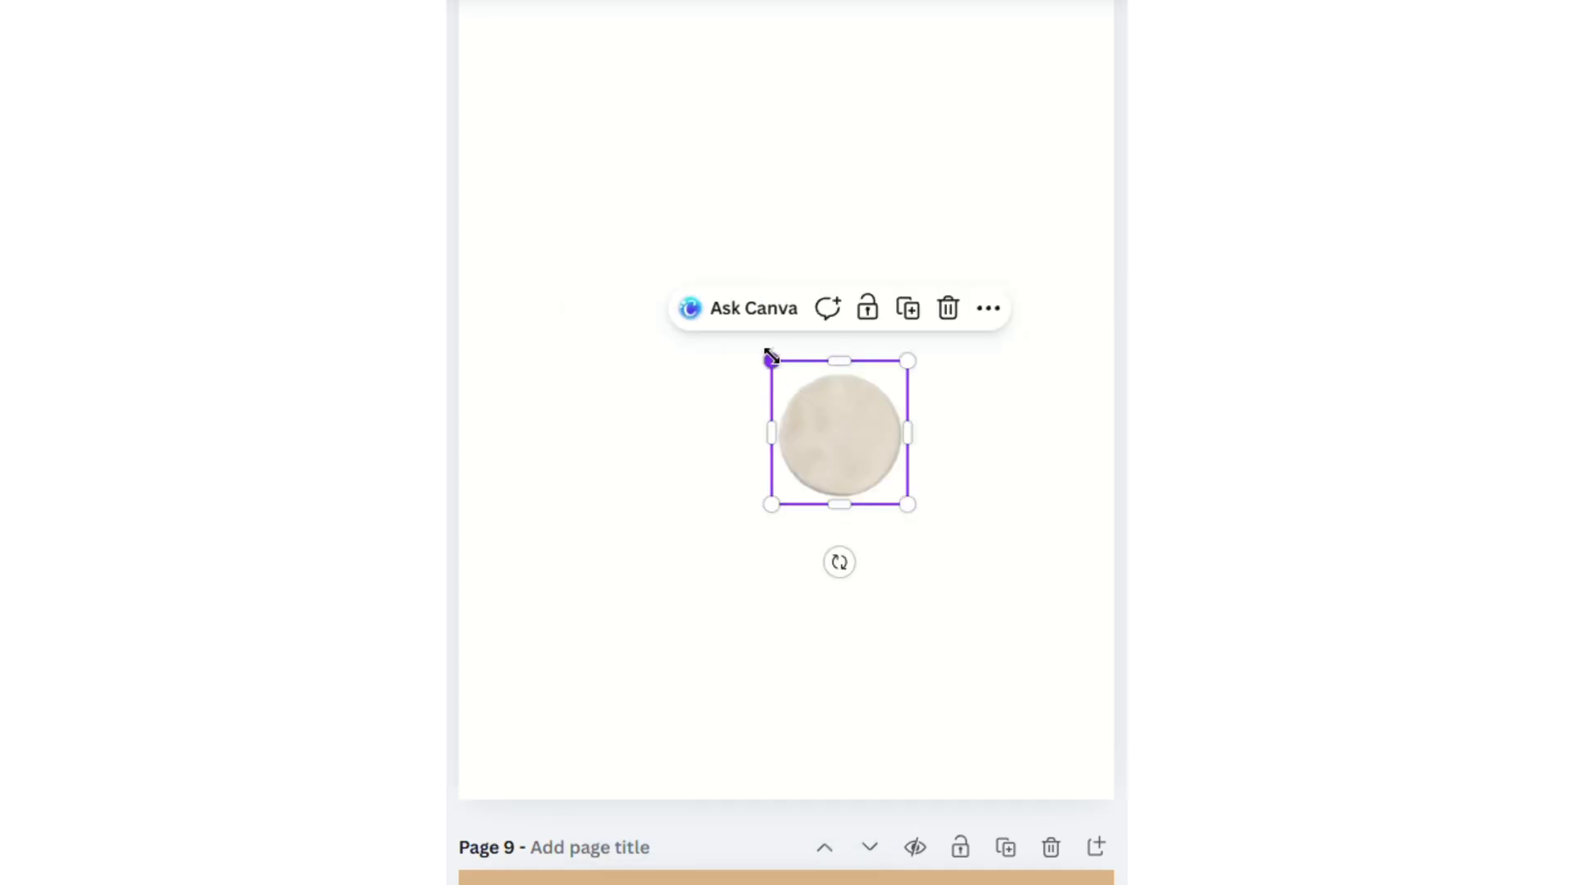
Enlarge the round cream linen to fill most of page 8's width and shift it toward the left of the page.
left_click_drag(770, 359, 507, 83)
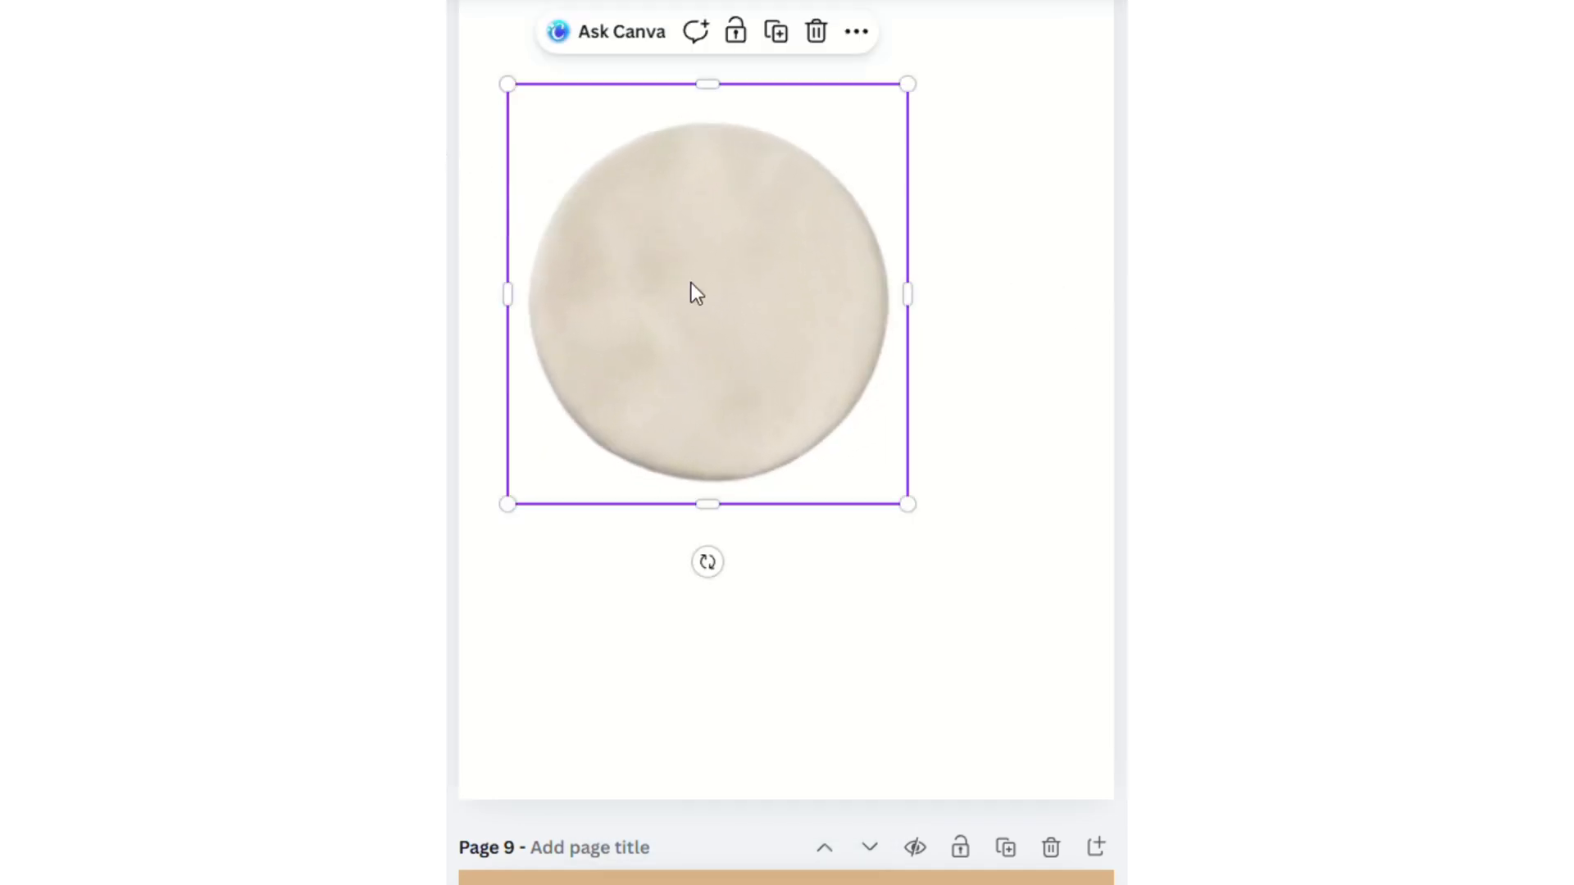
left_click_drag(691, 282, 665, 299)
left_click_drag(879, 520, 903, 554)
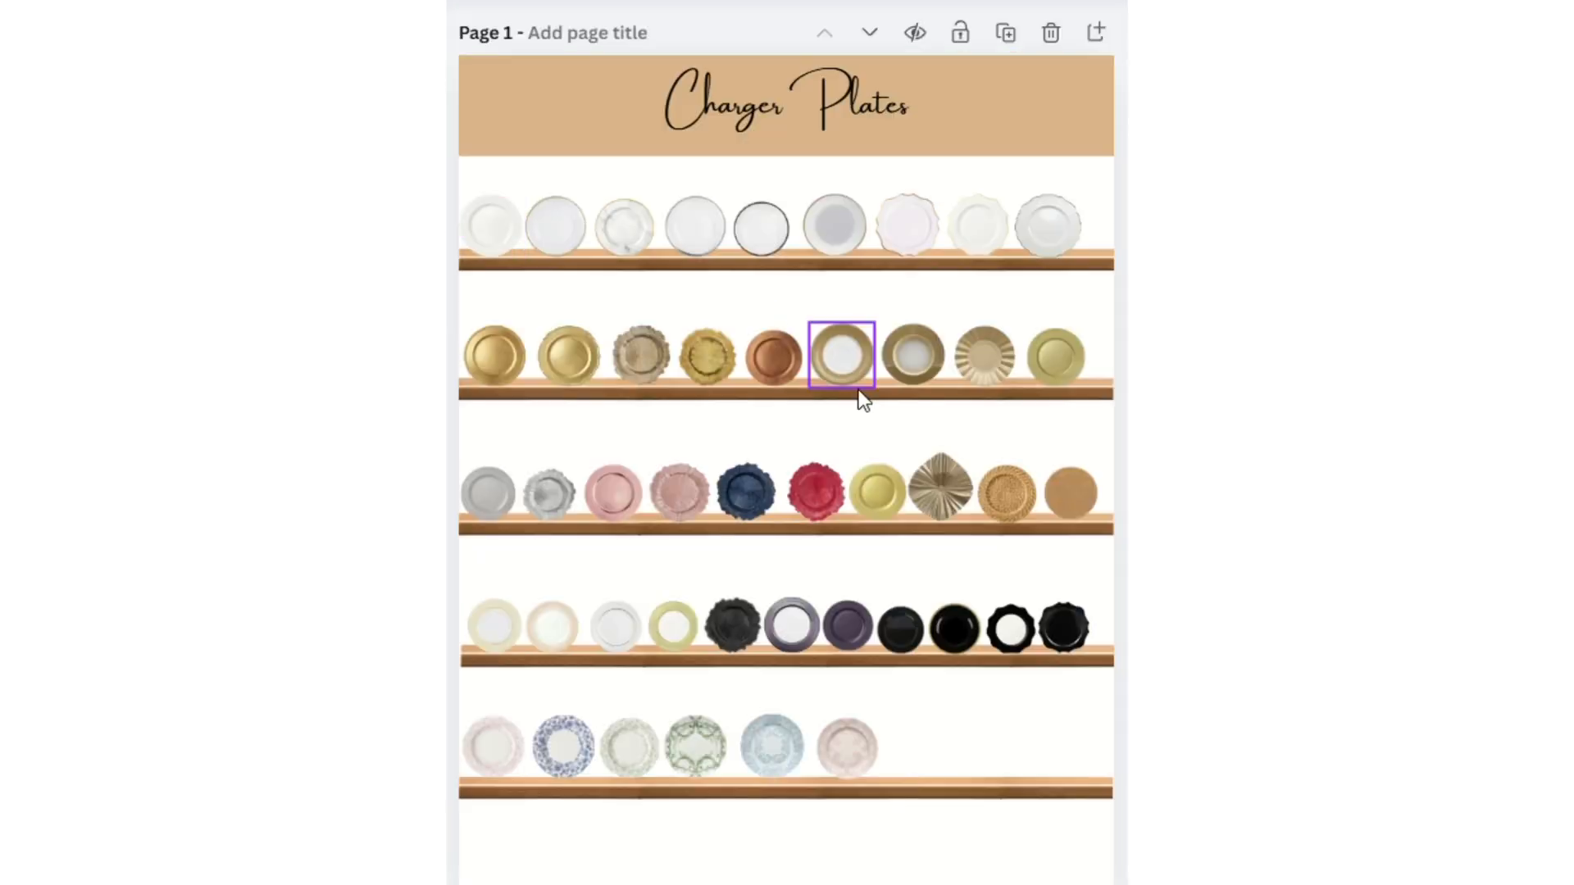
Copy the pale green floral charger plate on the fifth shelf and shift the cream linen on page 8 to the page's left edge.
left_click(620, 753)
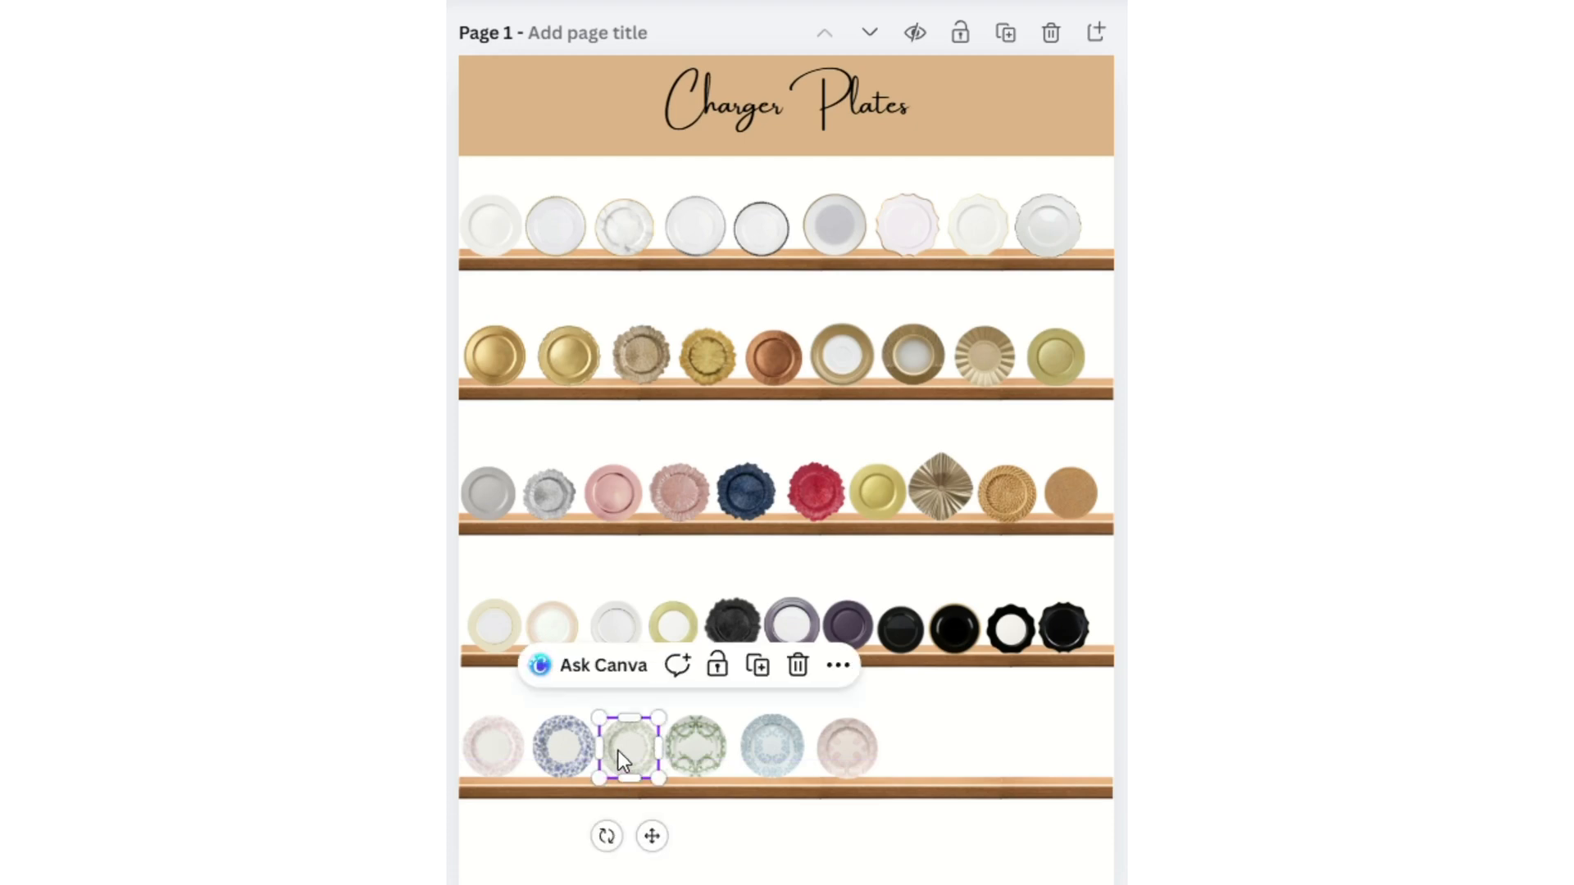
right_click(618, 751)
left_click(726, 310)
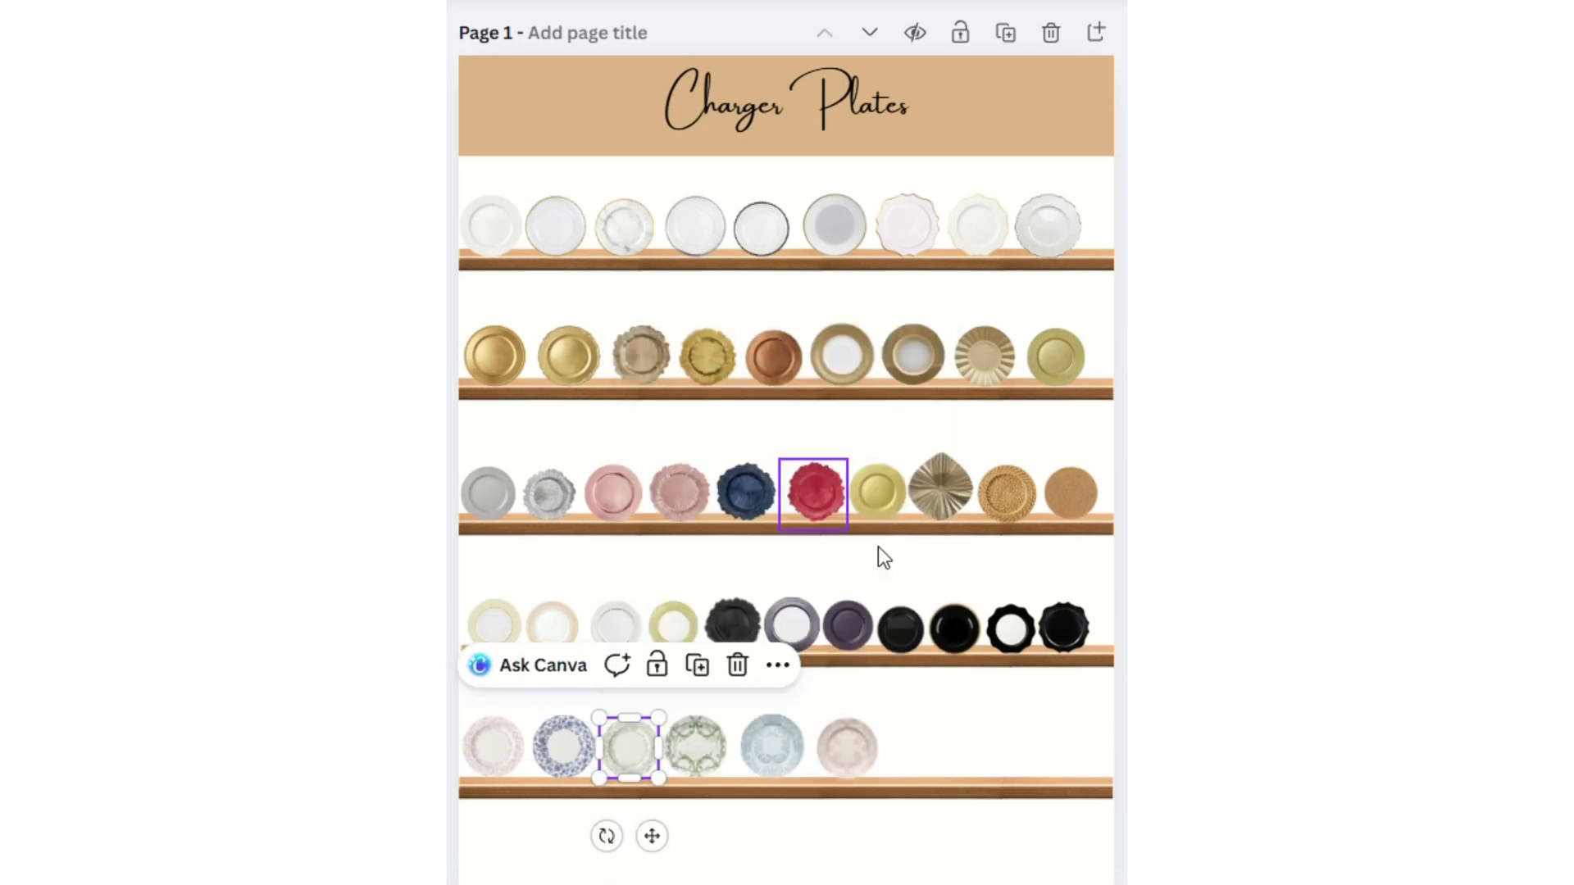
scroll(933, 705, "down", 3)
scroll(932, 705, "down", 20)
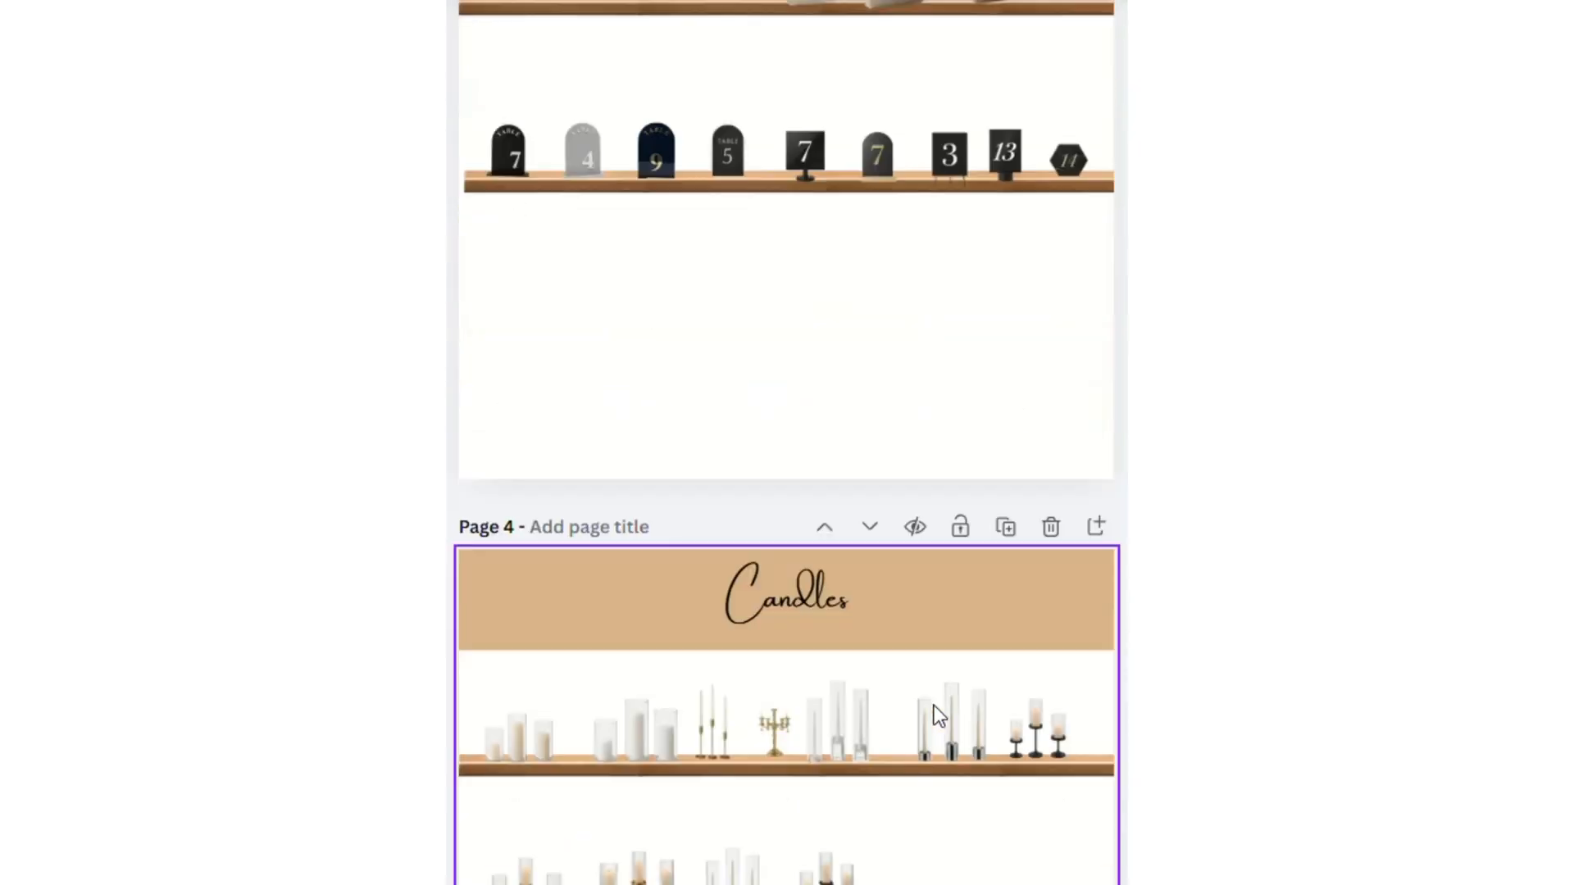
scroll(932, 715, "down", 20)
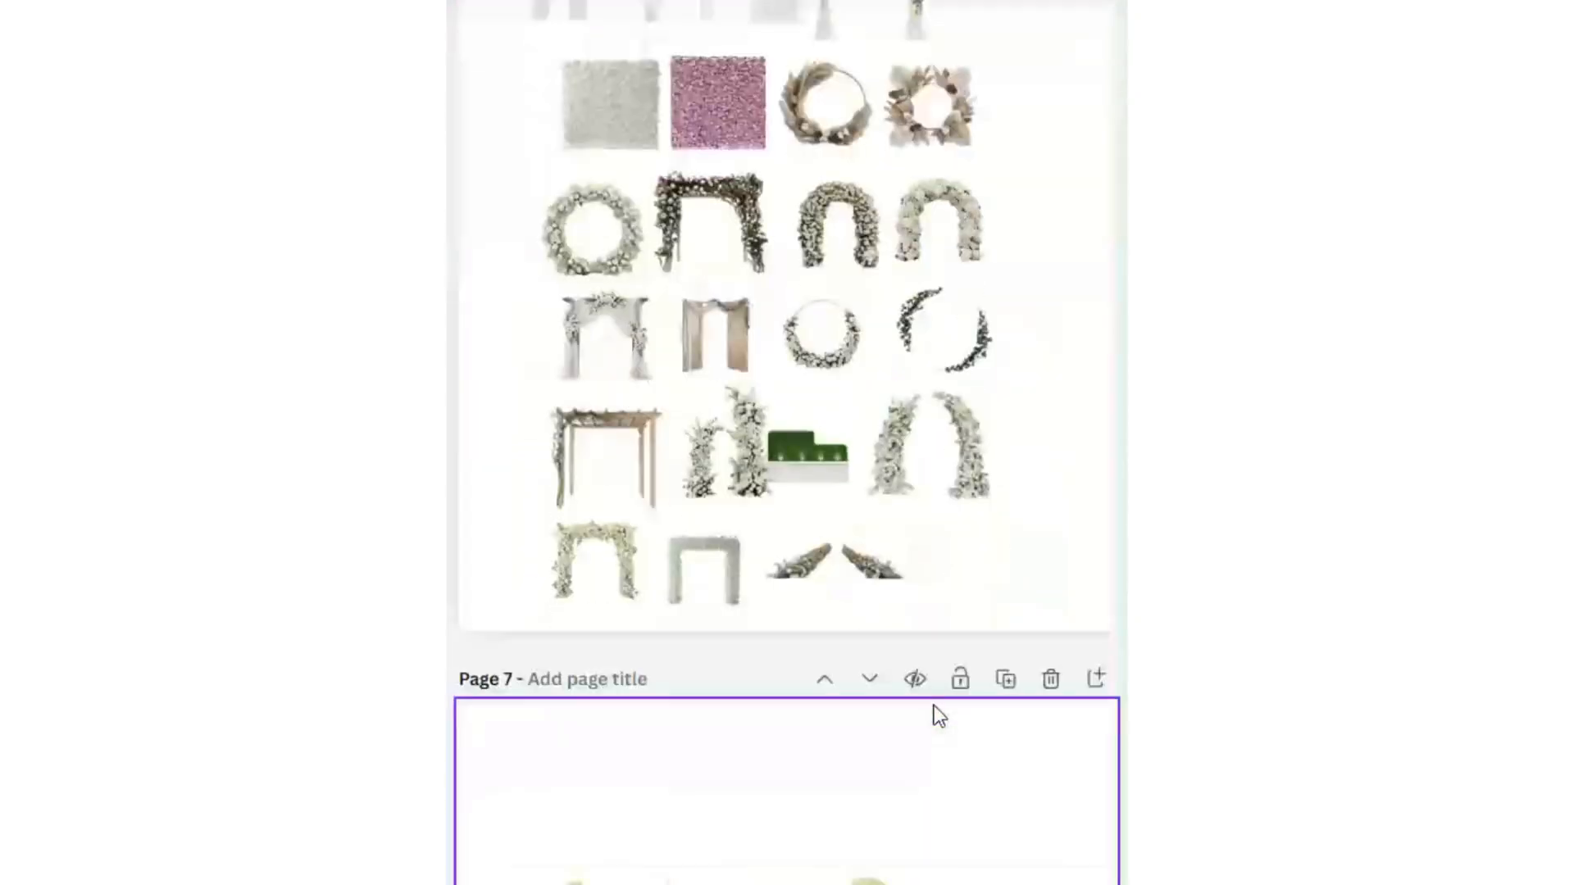
scroll(933, 716, "down", 10)
left_click(818, 506)
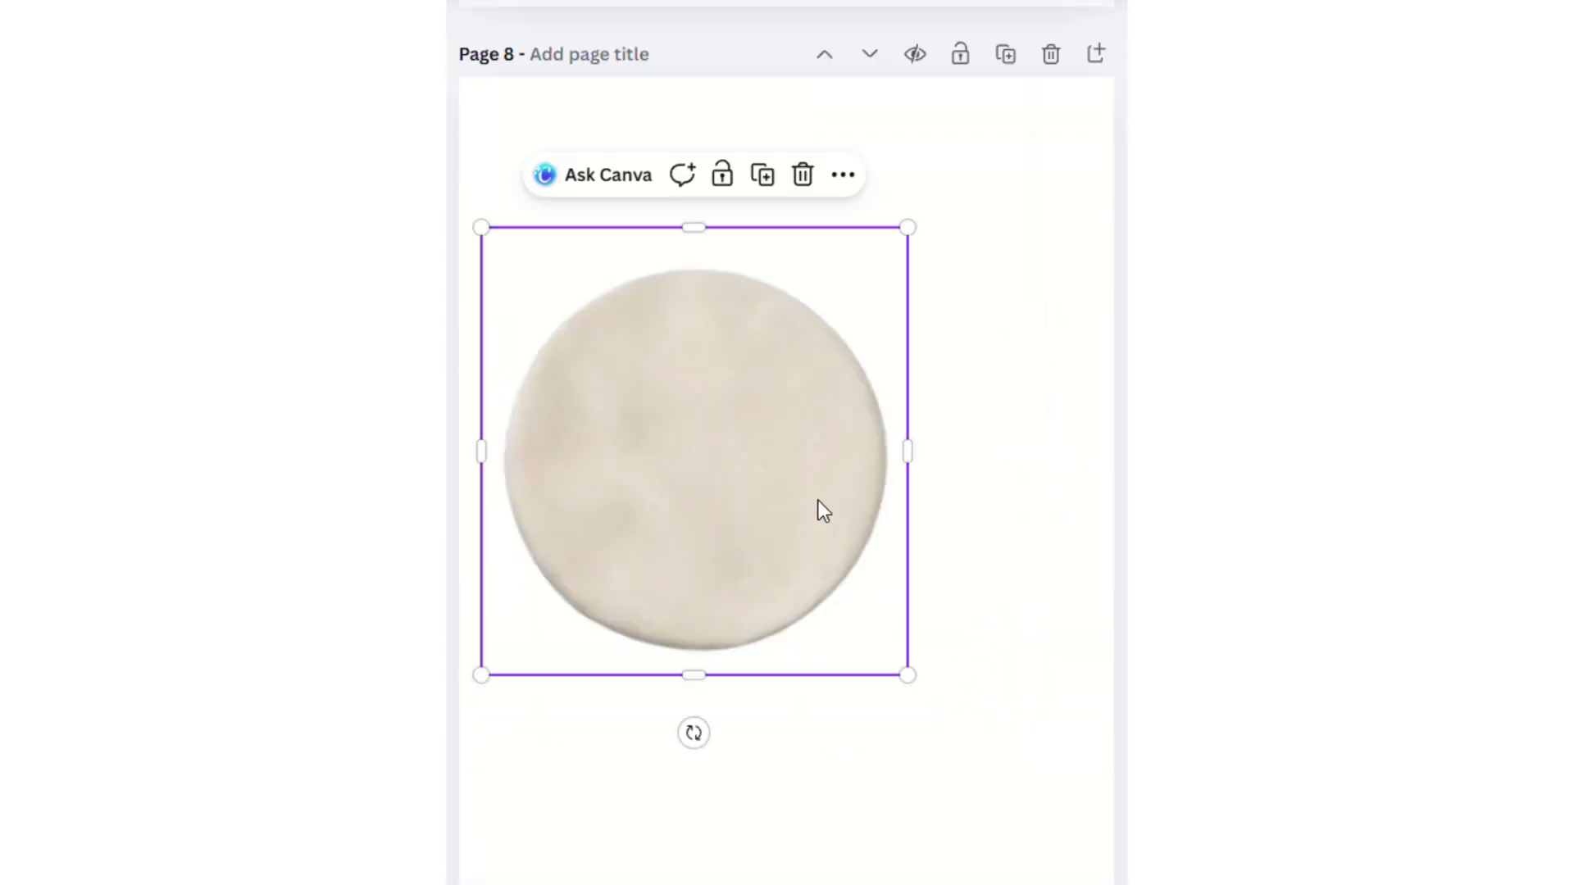
left_click_drag(818, 506, 775, 502)
Paste the green floral charger plate onto page 8, enlarge it and place it in the blank space right of the linen.
right_click(1008, 390)
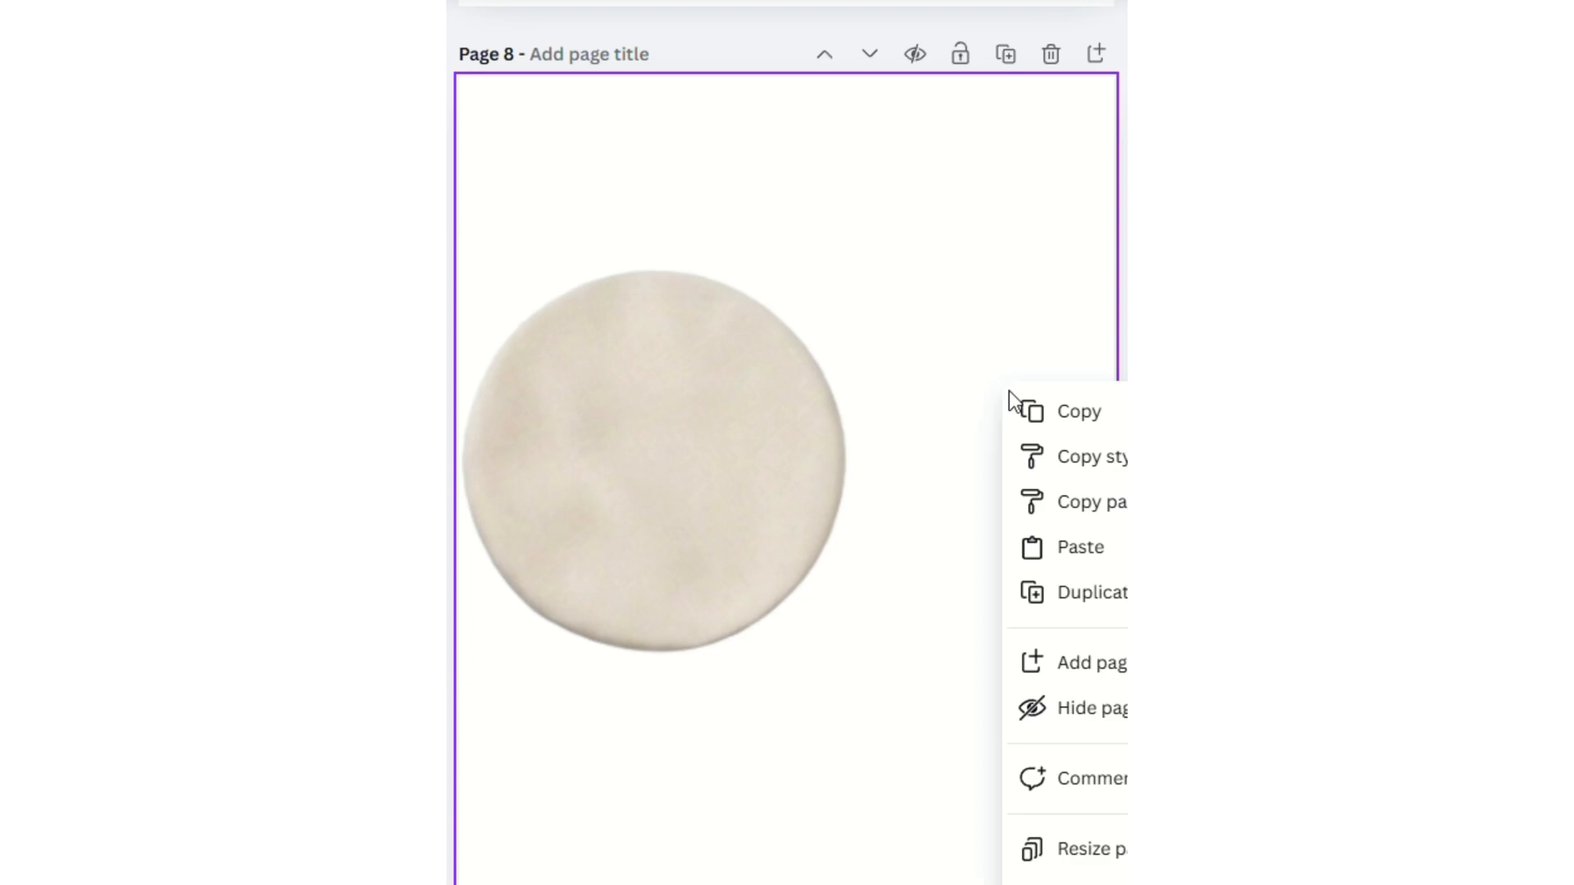
left_click(1089, 560)
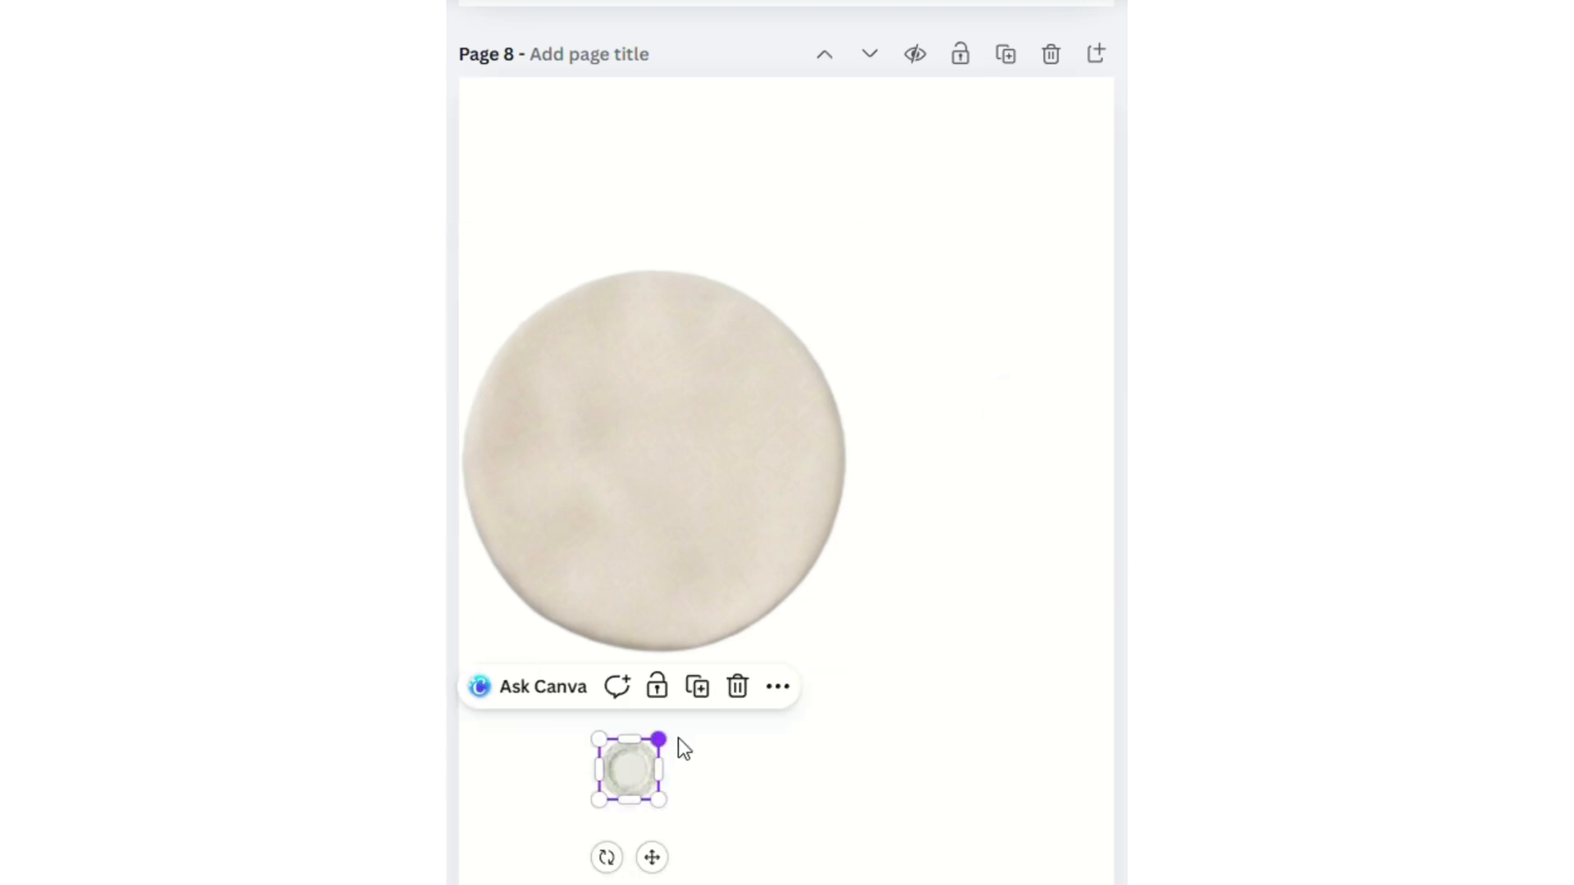
left_click_drag(661, 741, 808, 650)
left_click_drag(713, 745, 968, 442)
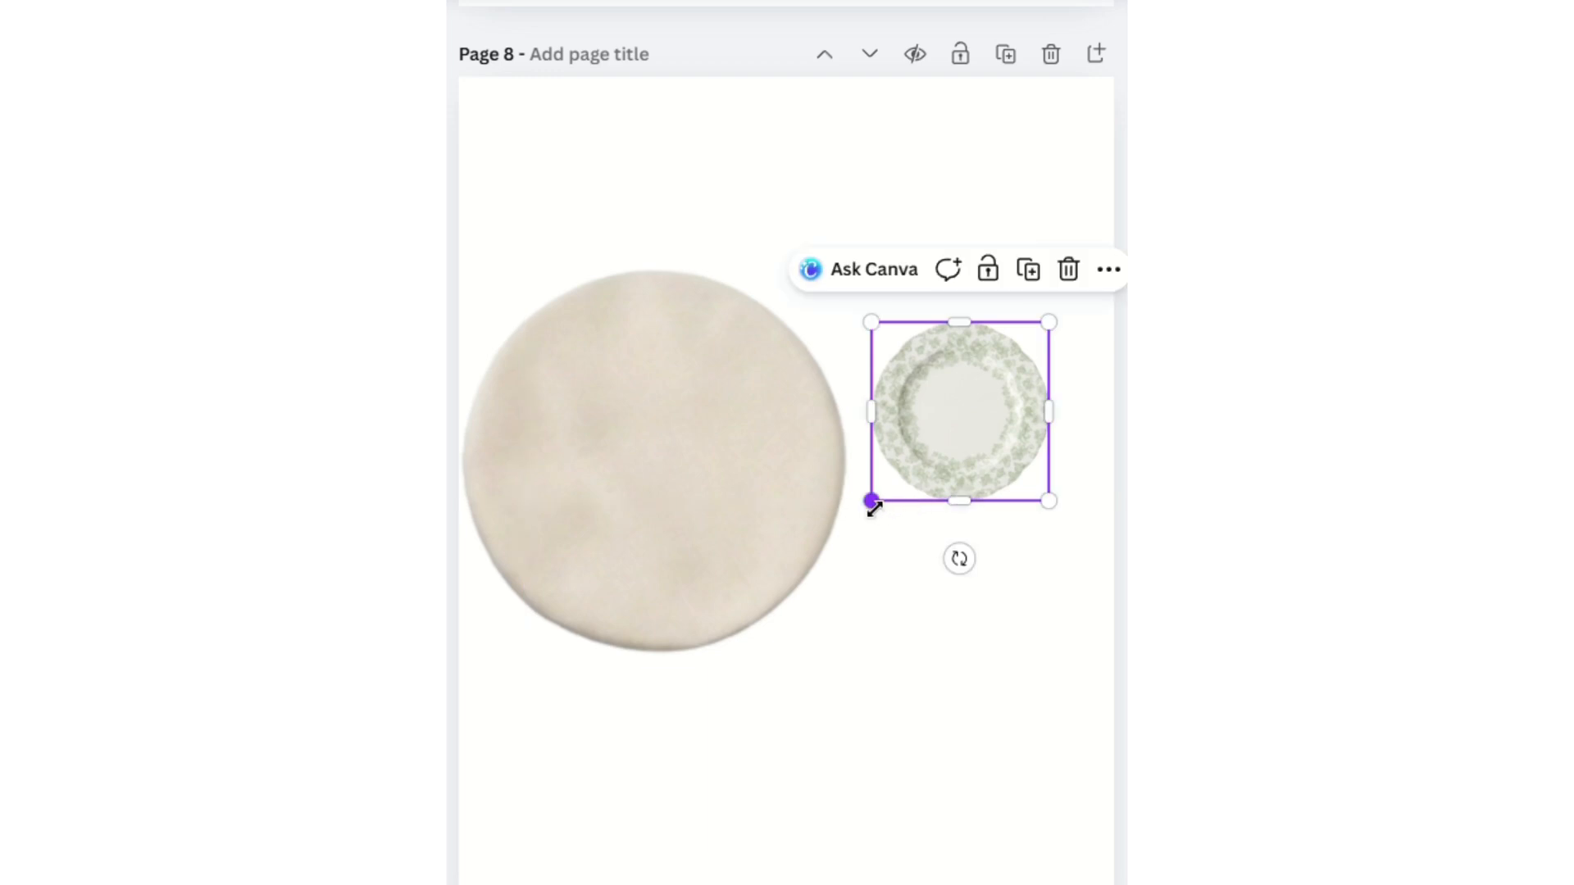
left_click_drag(870, 509, 853, 532)
left_click_drag(969, 467, 991, 424)
Paste the sage green napkin onto page 8, resize it and lay it vertically across the middle of the charger plate.
right_click(971, 328)
left_click(1045, 444)
left_click_drag(801, 329, 1008, 210)
left_click_drag(826, 302, 981, 396)
left_click_drag(929, 480, 923, 489)
Paste the menu card onto page 8, scale it to fit inside the napkin and center it over the napkin.
right_click(975, 365)
left_click(1050, 480)
left_click_drag(1050, 372, 1023, 445)
left_click_drag(1047, 386, 977, 415)
left_click(1029, 650)
Paste the tall green goblet and the short green glass onto page 8 and position both above the charger plate.
scroll(1030, 650, "up", 2)
right_click(866, 347)
left_click(941, 509)
left_click_drag(945, 501, 917, 421)
left_click_drag(957, 476, 881, 358)
left_click(942, 377)
right_click(1035, 363)
left_click(1098, 478)
left_click_drag(1022, 523, 1045, 363)
left_click(950, 361)
Paste the gold cutlery onto page 8, placing the fork left of the plate and the knife on its right side.
scroll(866, 513, "up", 2)
right_click(968, 491)
left_click(1043, 572)
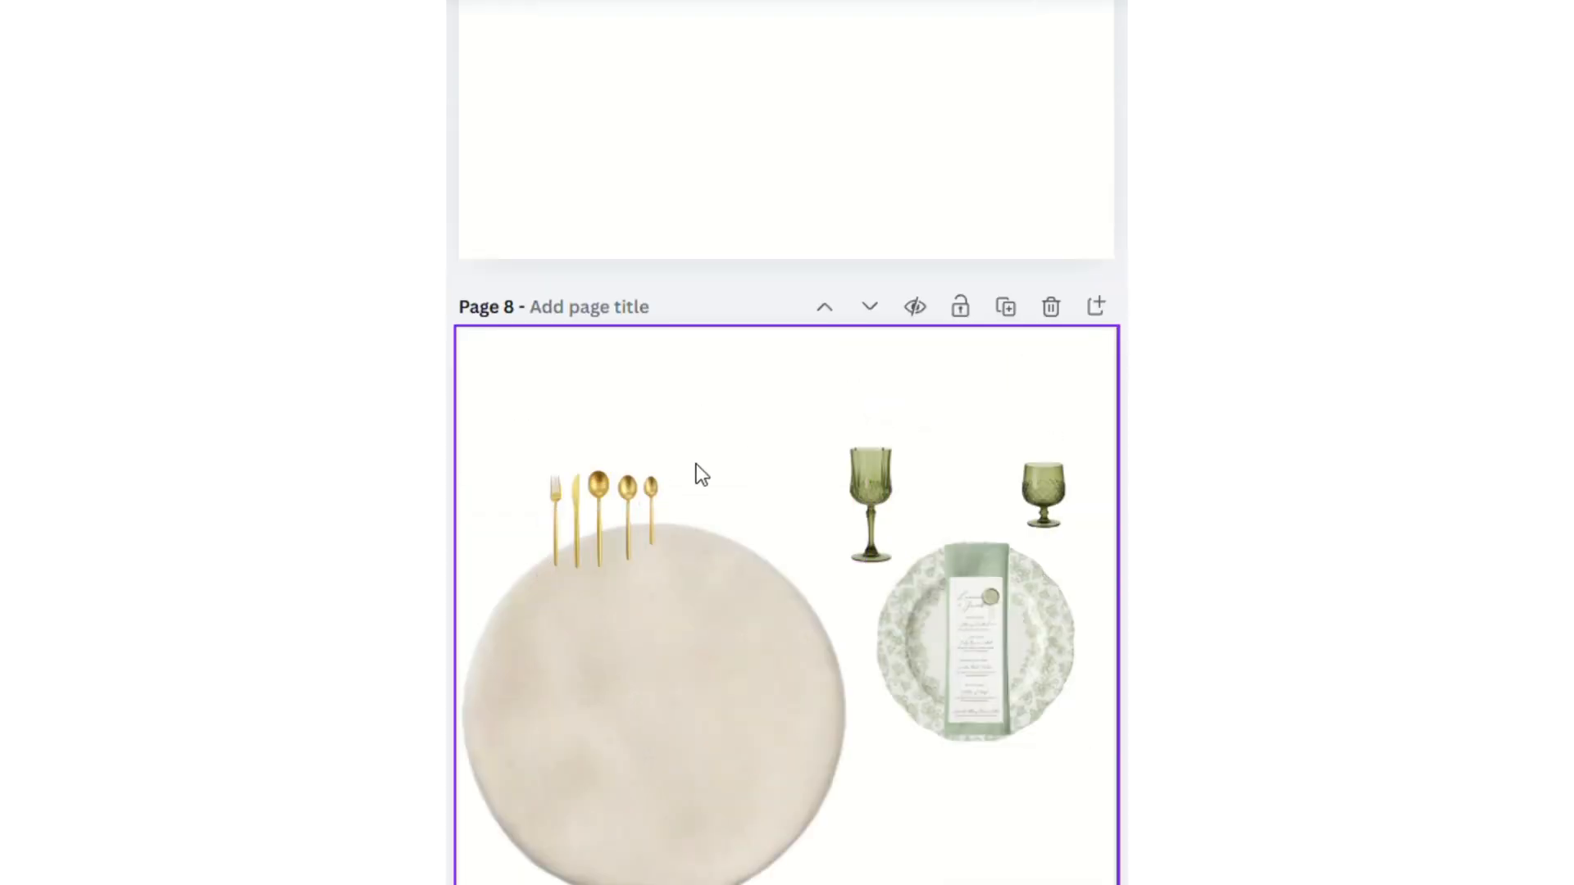
left_click_drag(556, 520, 863, 649)
left_click_drag(576, 518, 1101, 634)
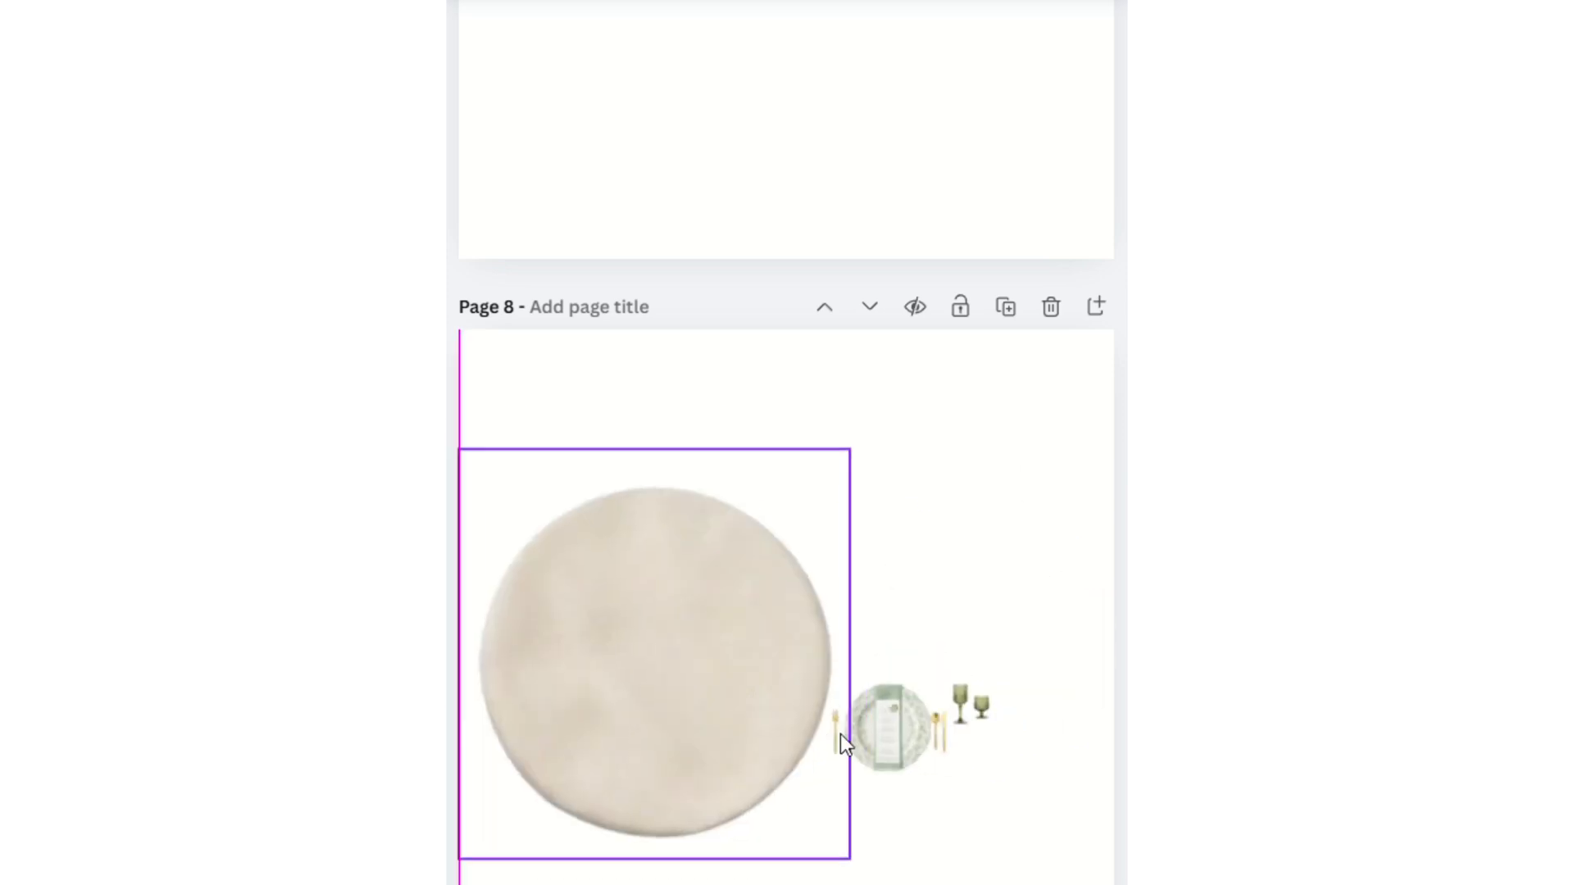
Shrink the complete place setting and move it onto the lower edge of the round cream linen.
left_click_drag(839, 734, 846, 745)
left_click_drag(1056, 624, 888, 783)
left_click_drag(879, 722, 652, 773)
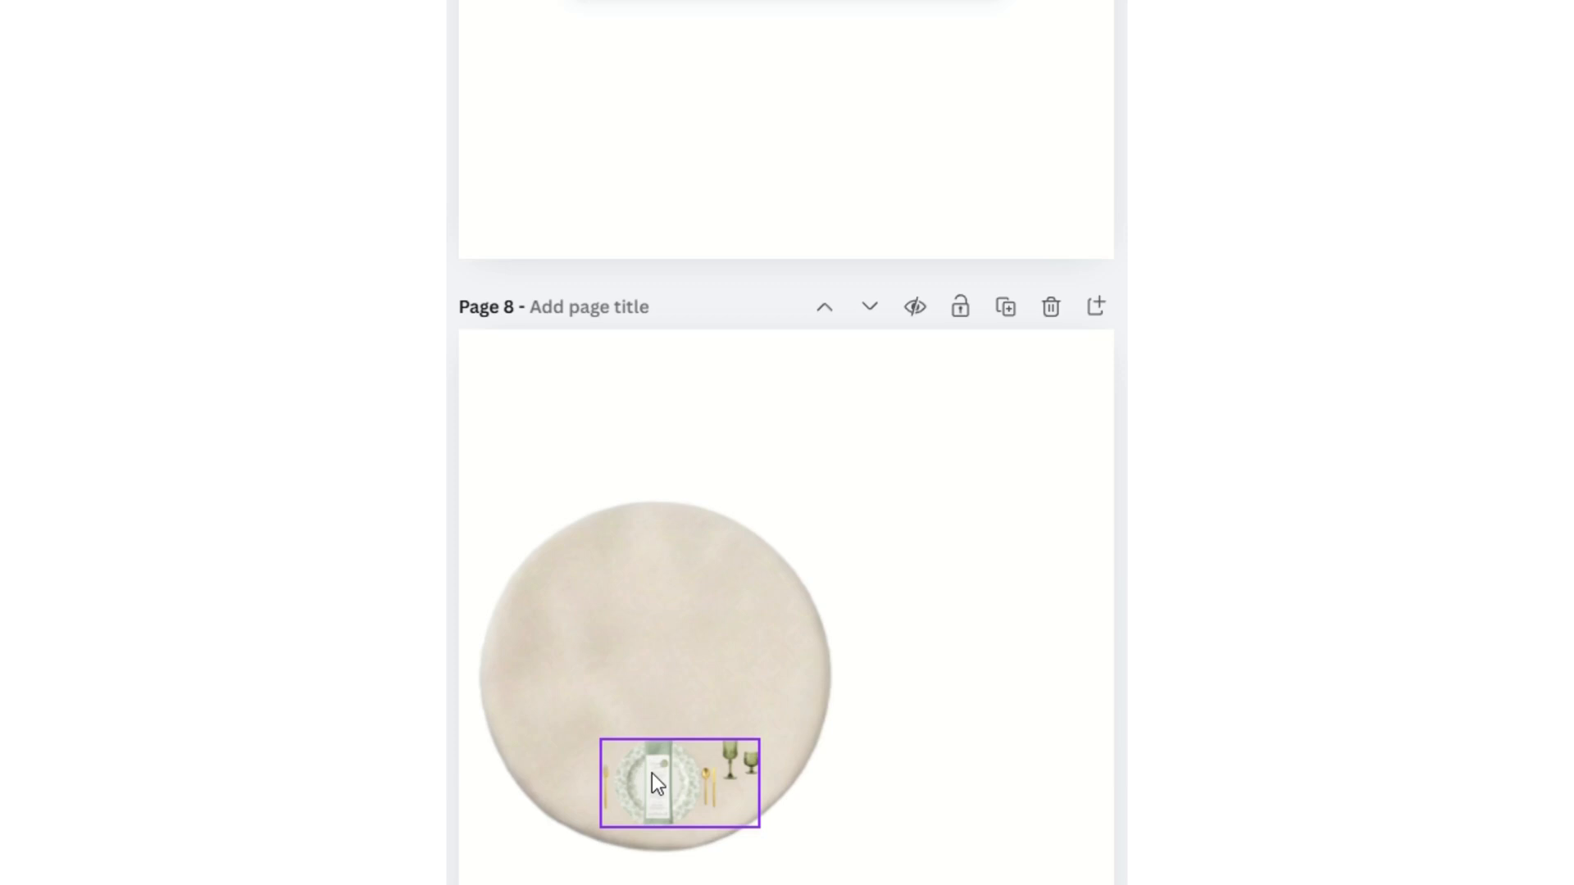
Copy and paste the small place setting, rotate the copy by 180° and place it at the upper edge of the linen.
right_click(653, 774)
left_click(760, 444)
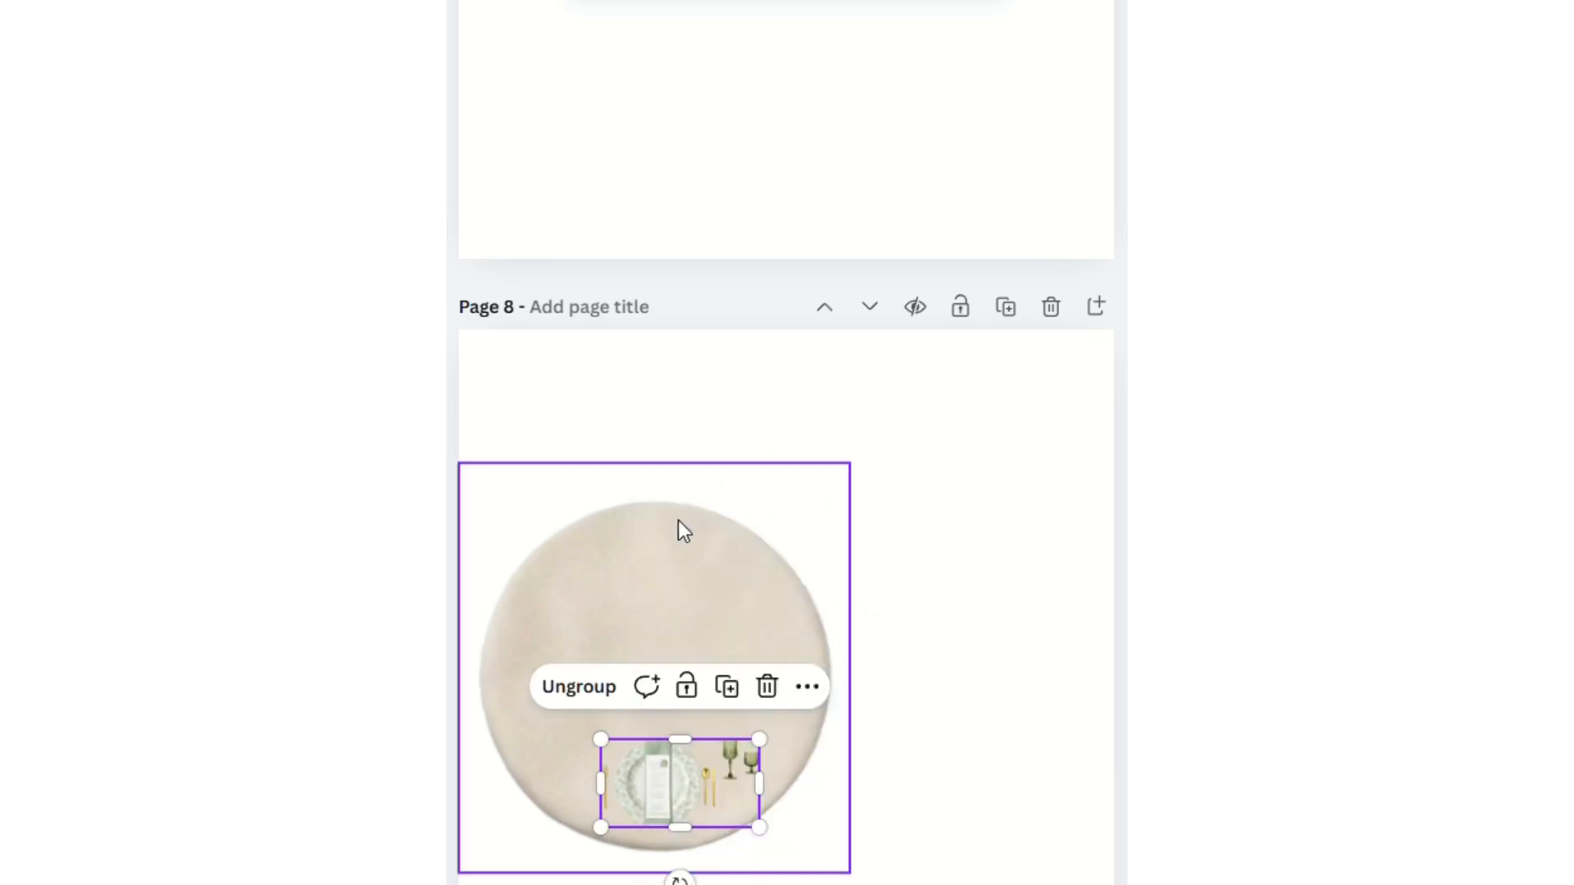
right_click(678, 522)
left_click(750, 399)
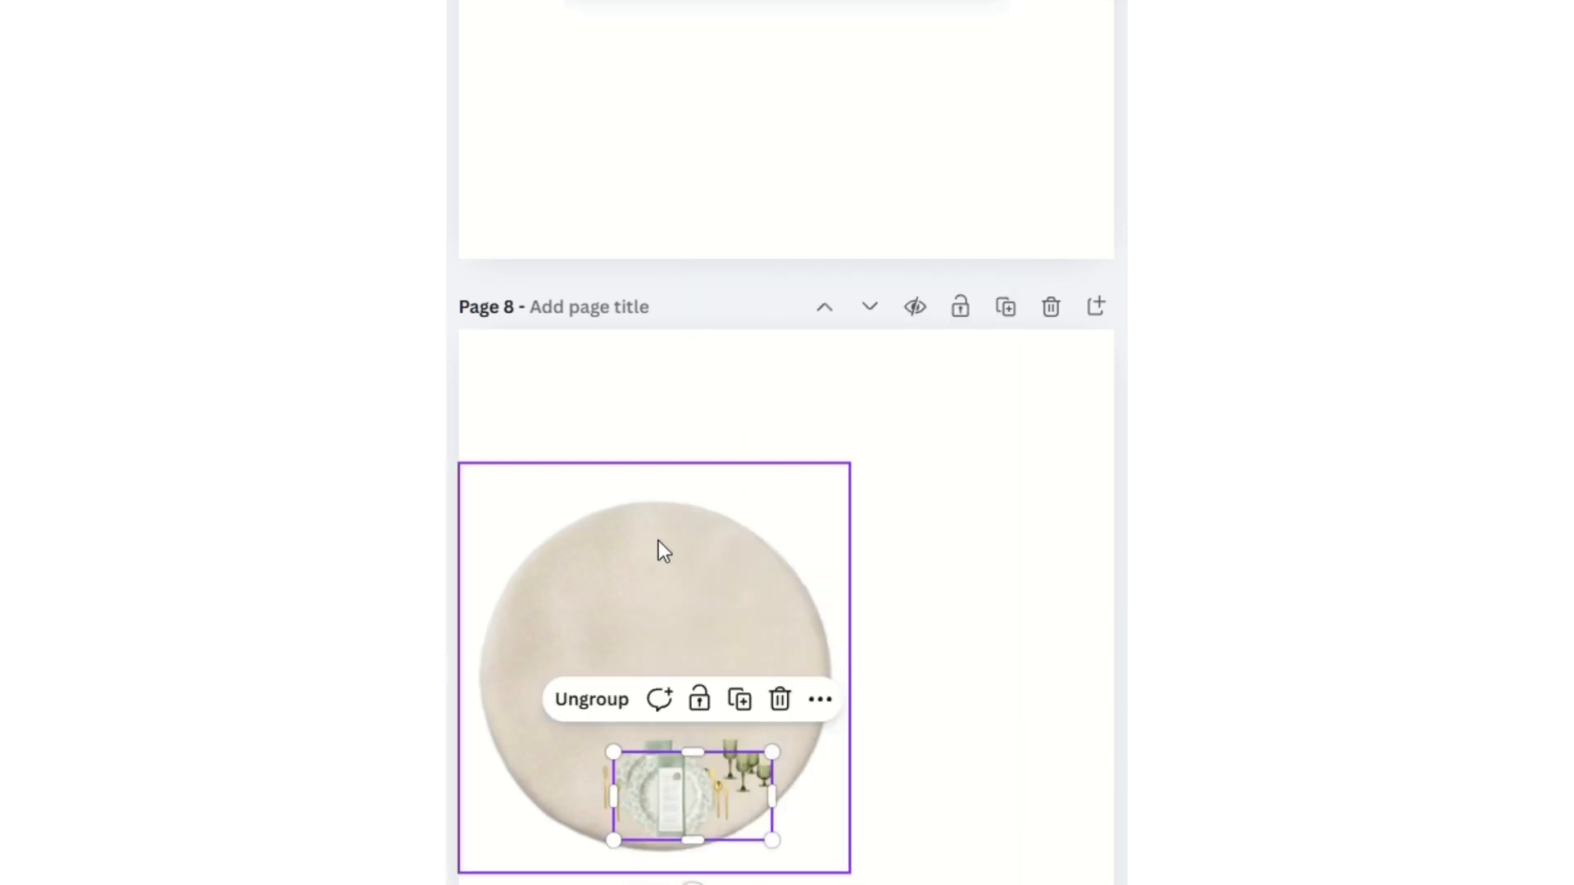
left_click_drag(682, 791, 669, 656)
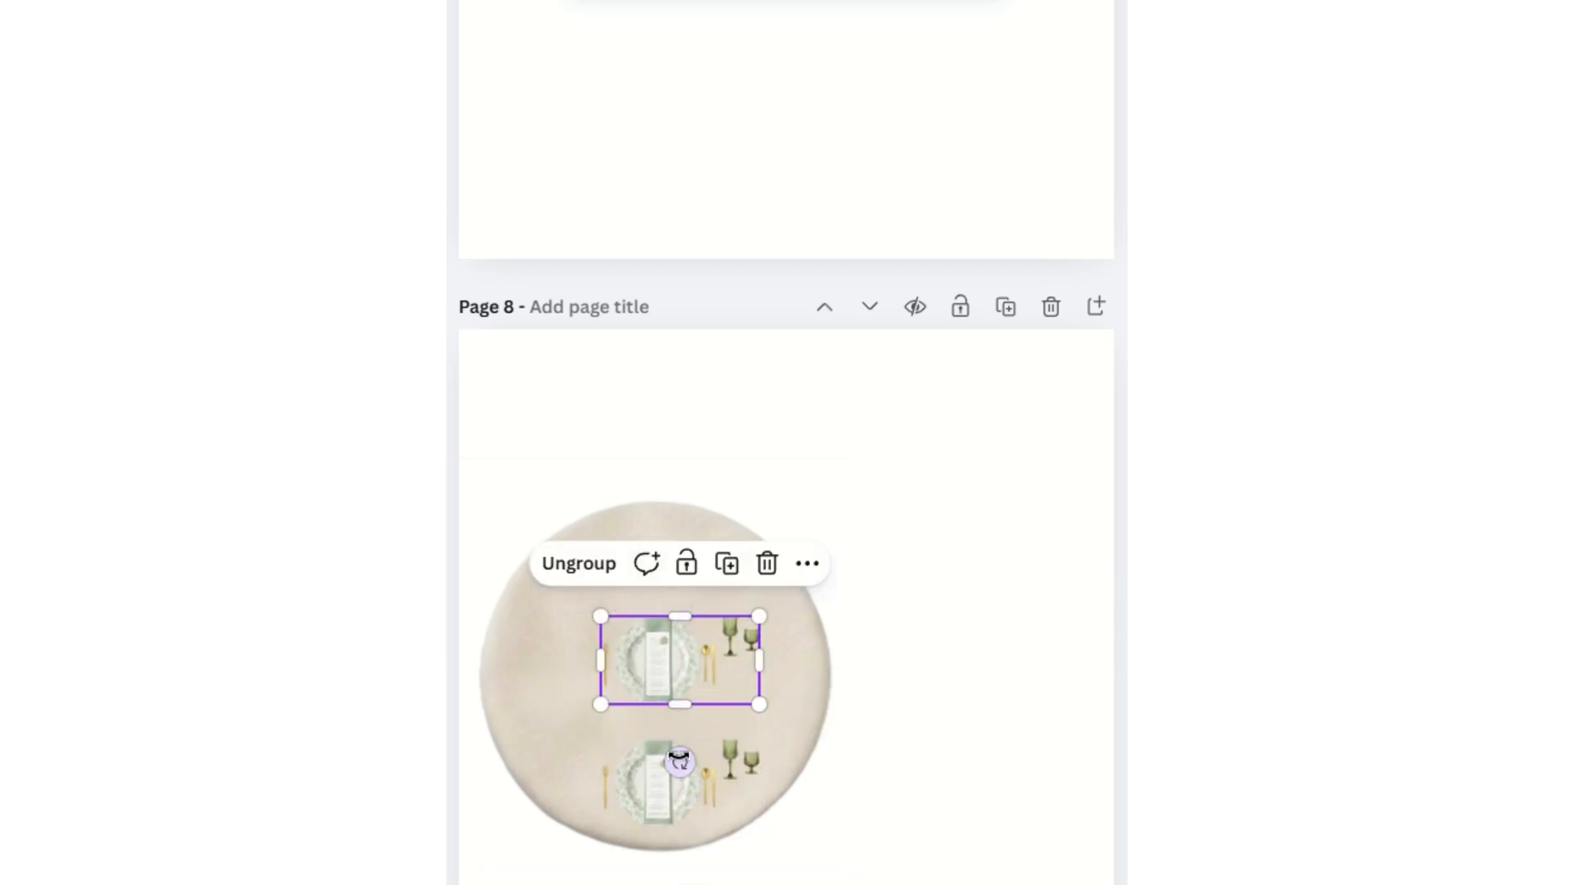
left_click_drag(680, 761, 677, 544)
left_click_drag(689, 655, 665, 562)
left_click(1011, 698)
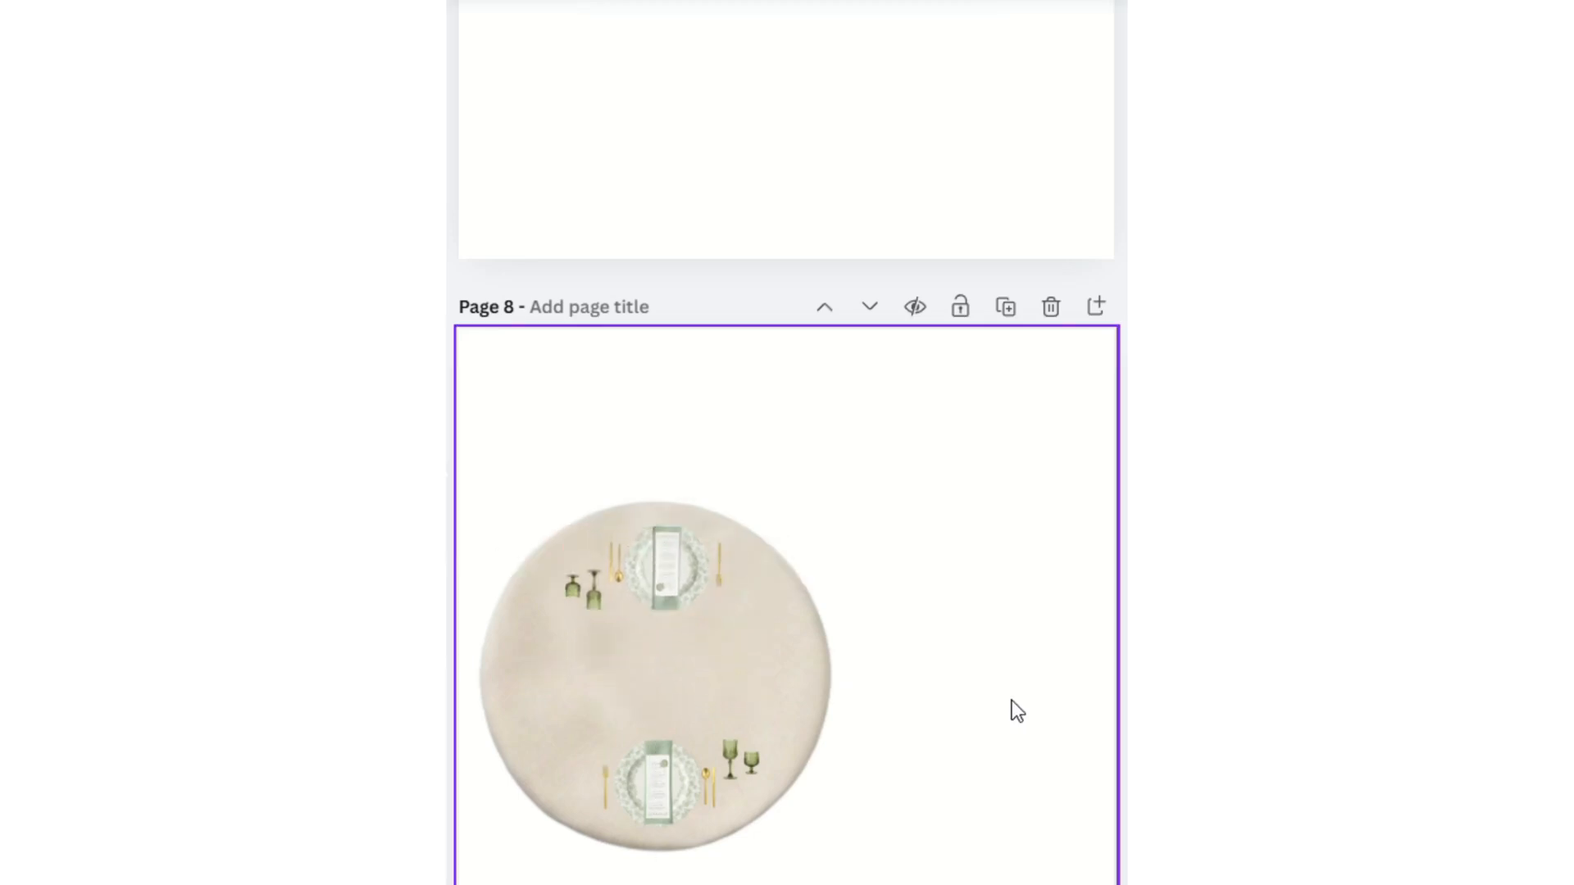
Paste another place setting, rotate it a quarter turn onto the linen's right side, and nudge the lower setting slightly left.
right_click(1012, 698)
left_click(1065, 664)
left_click_drag(660, 766, 741, 658)
left_click_drag(759, 753, 827, 670)
left_click_drag(673, 755, 659, 755)
Paste a fourth place setting, rotate it by 90° and place it on the left side of the round linen.
right_click(515, 687)
left_click(677, 809)
left_click_drag(678, 878, 635, 828)
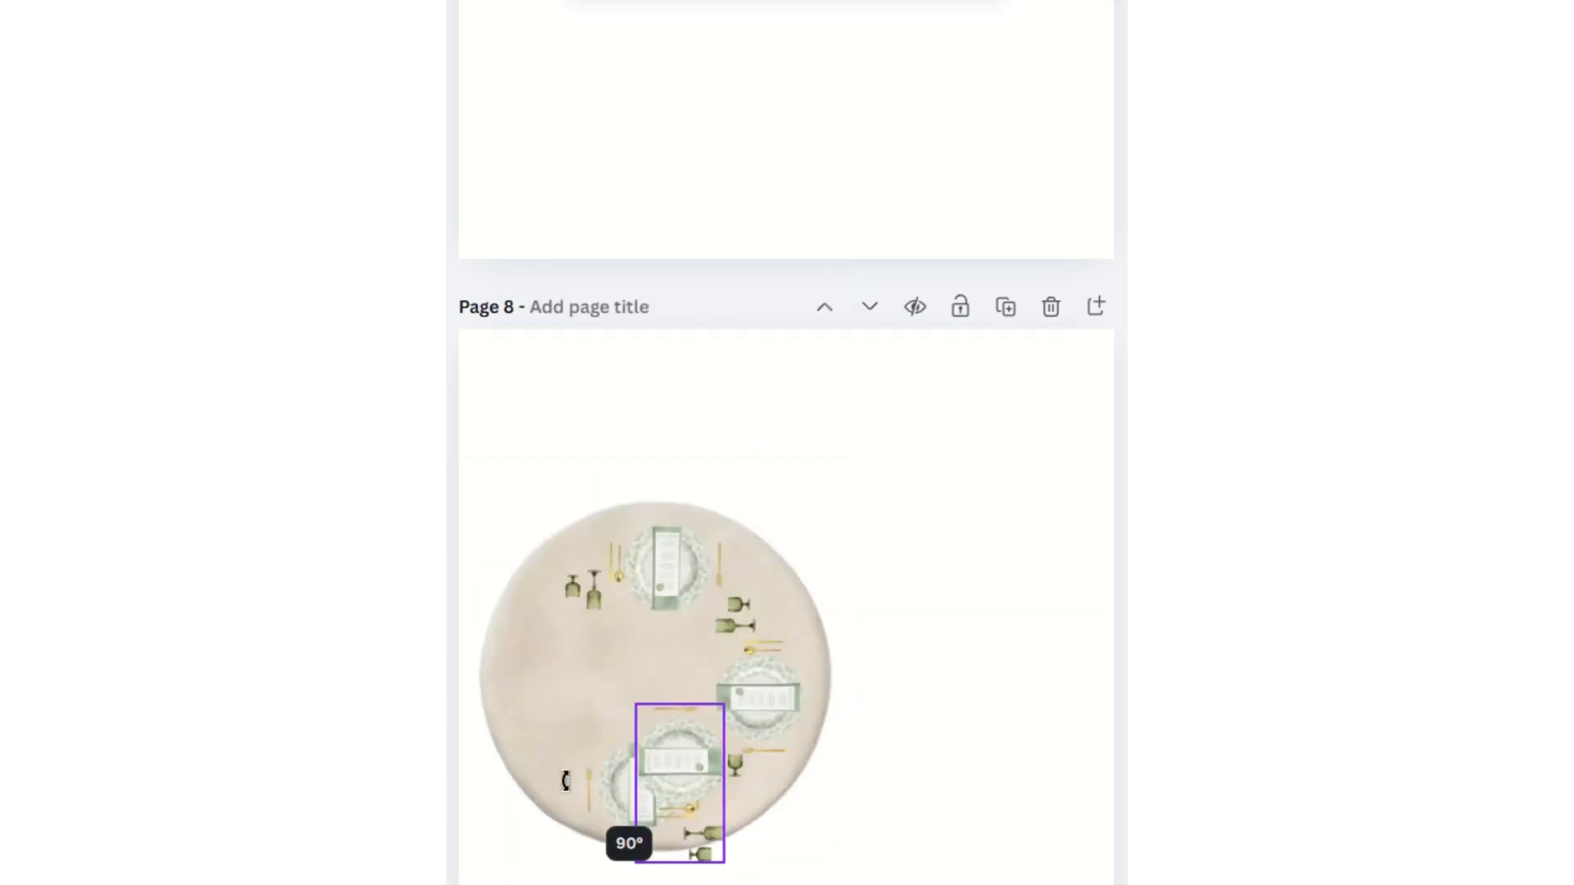
left_click_drag(672, 779, 544, 672)
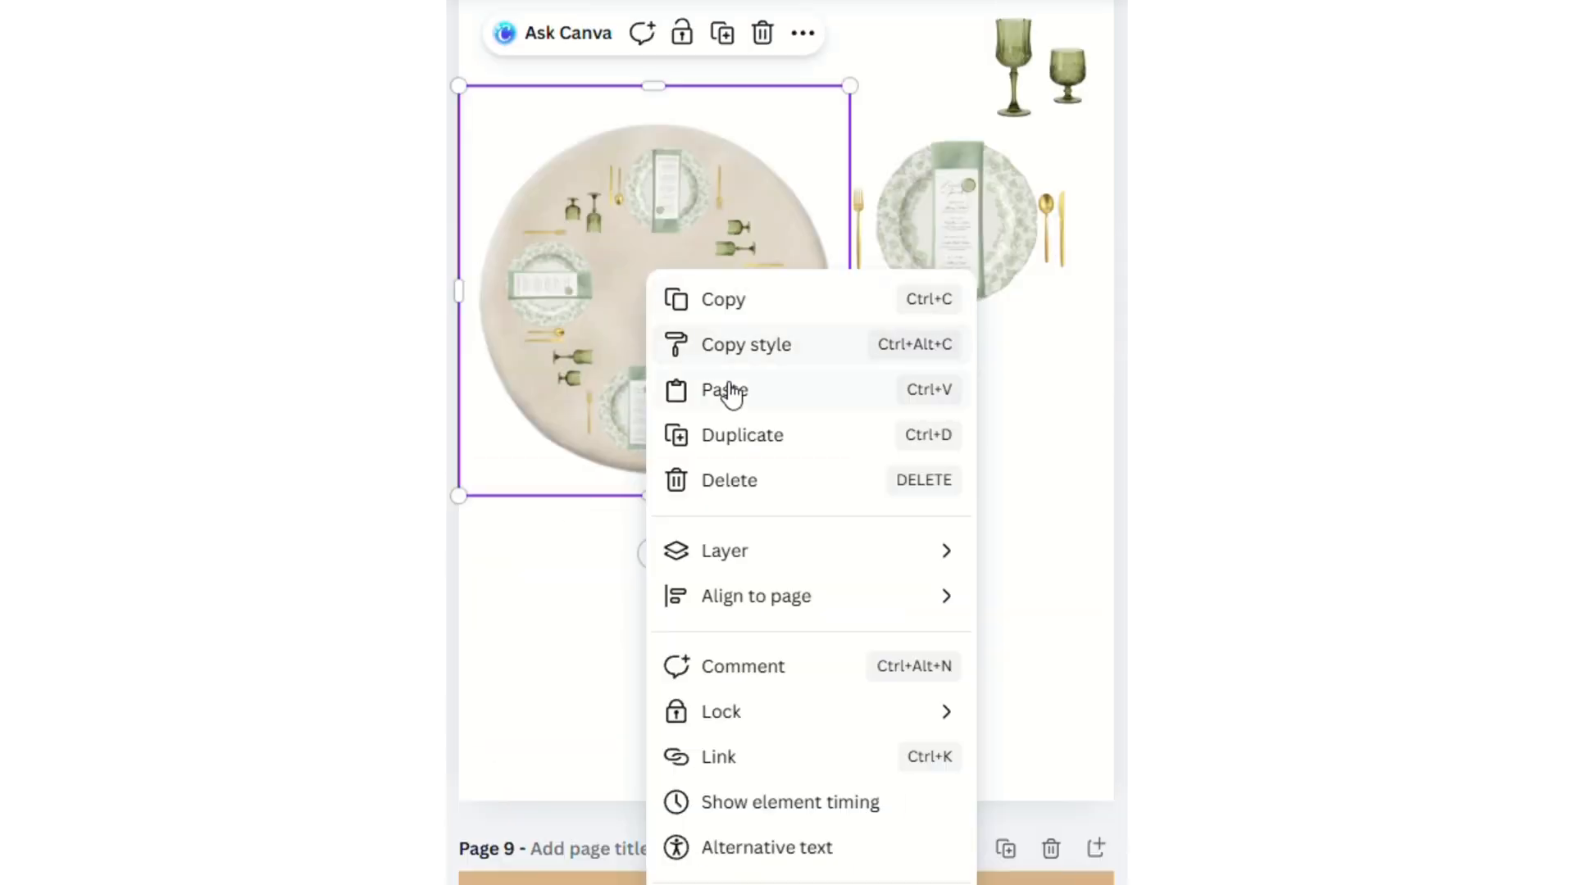
Paste the white floral centerpiece with its two candle holders, shrink them together and place them at the center of the table.
left_click(729, 390)
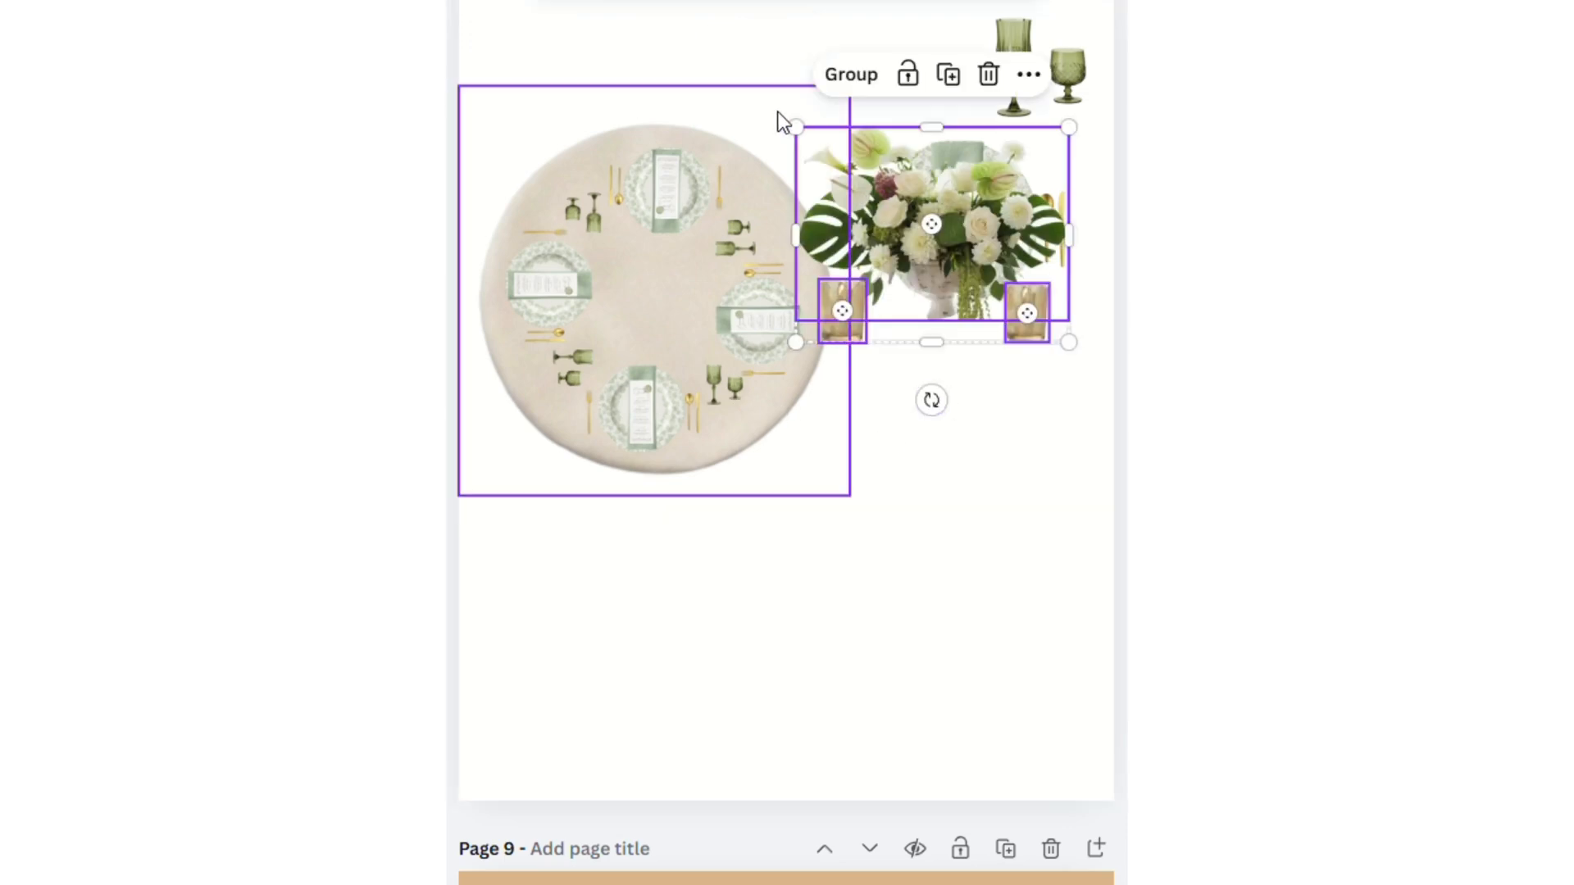
left_click_drag(791, 128, 915, 242)
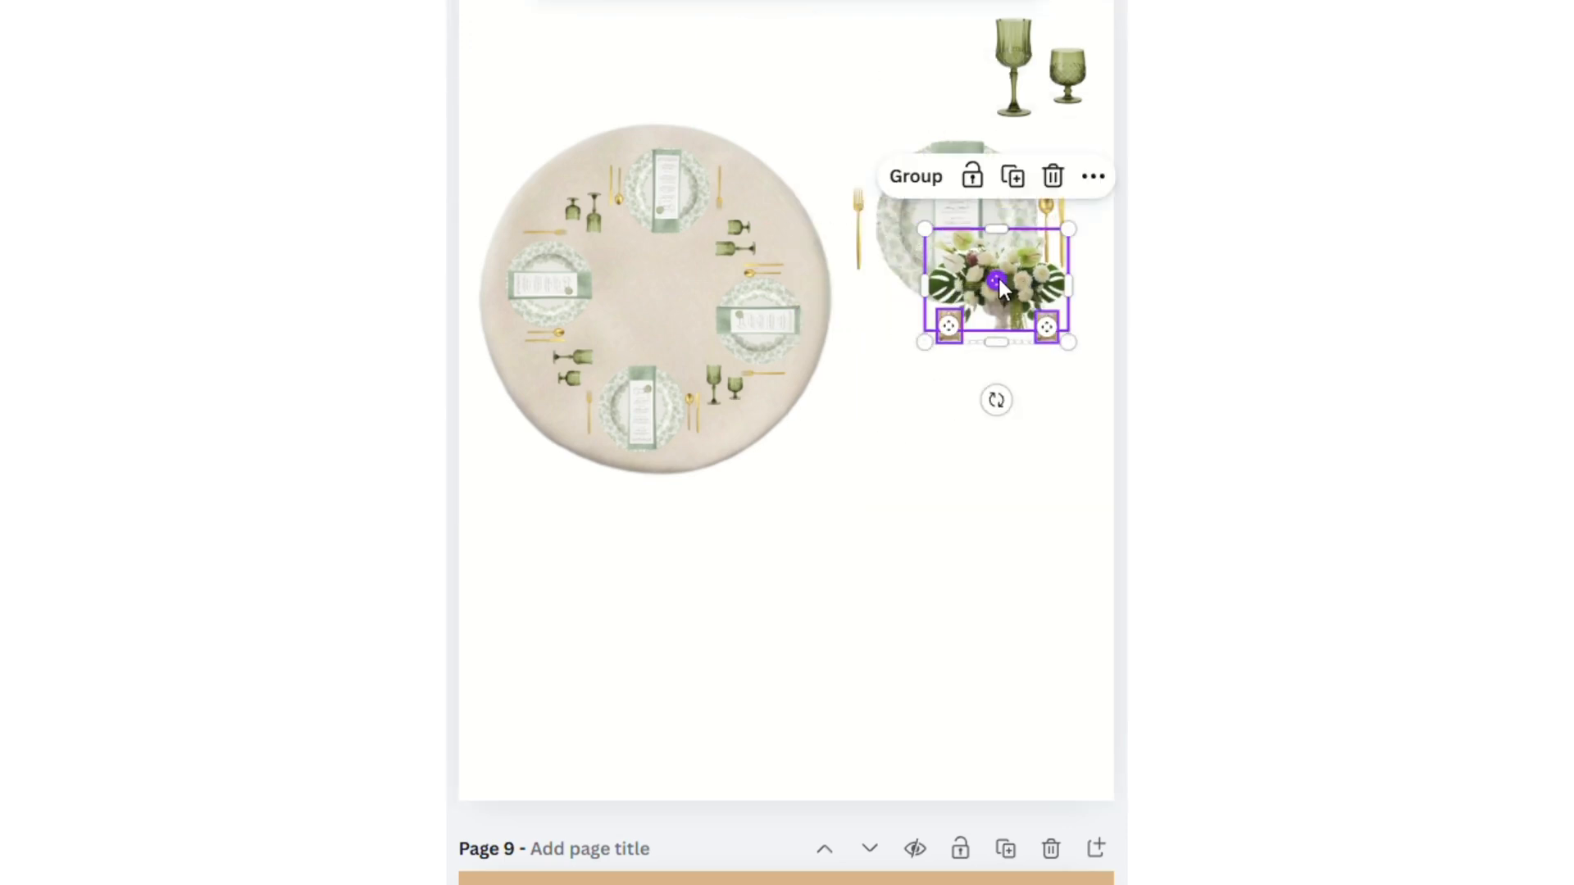
left_click_drag(997, 275, 666, 285)
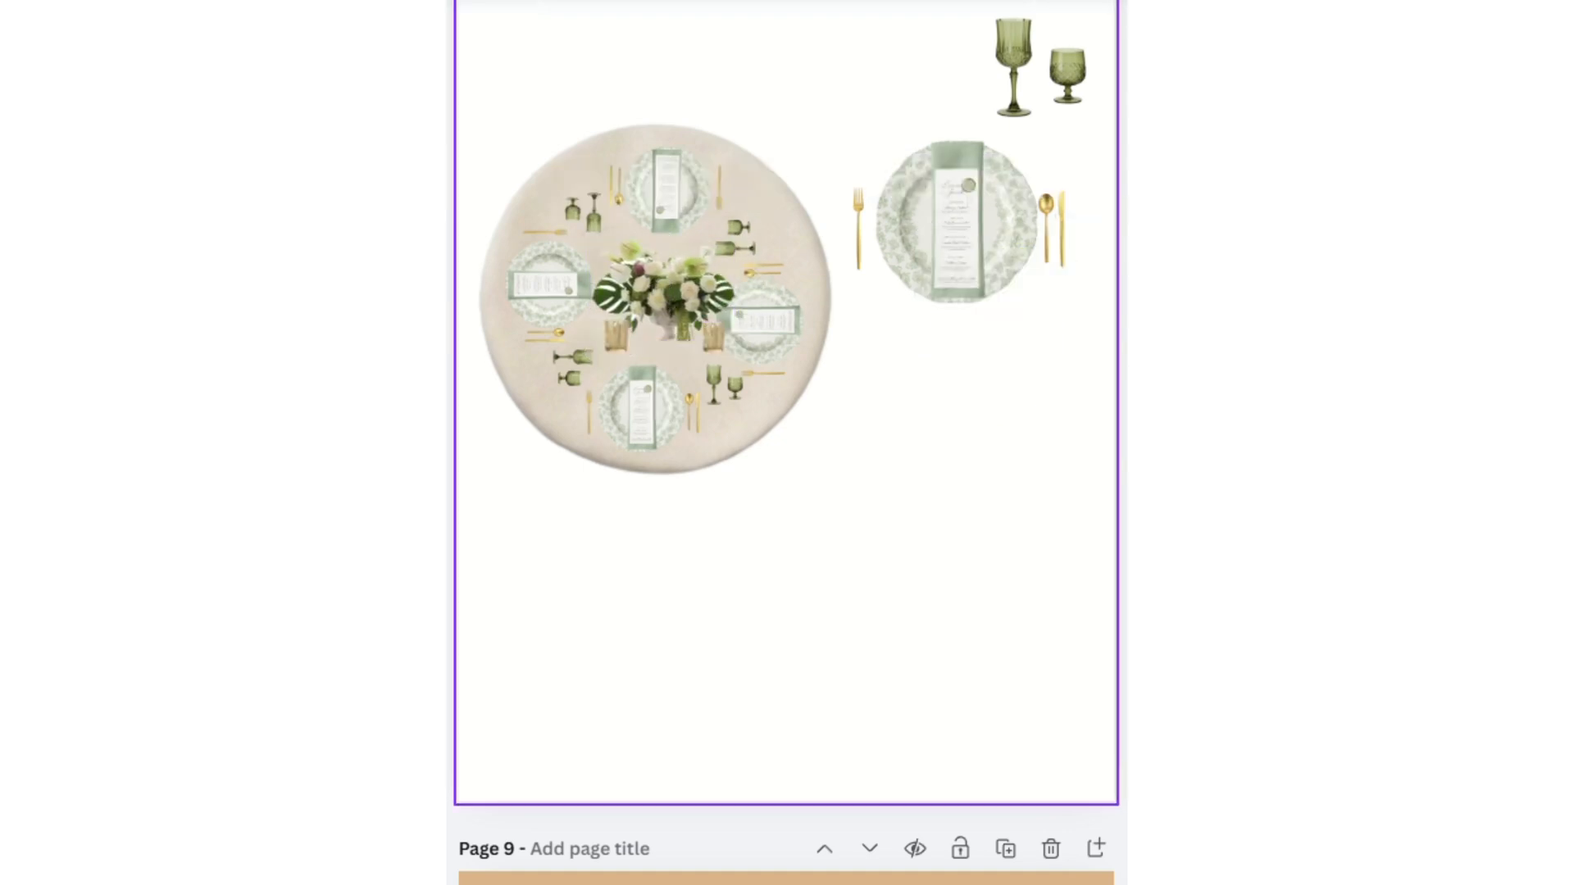